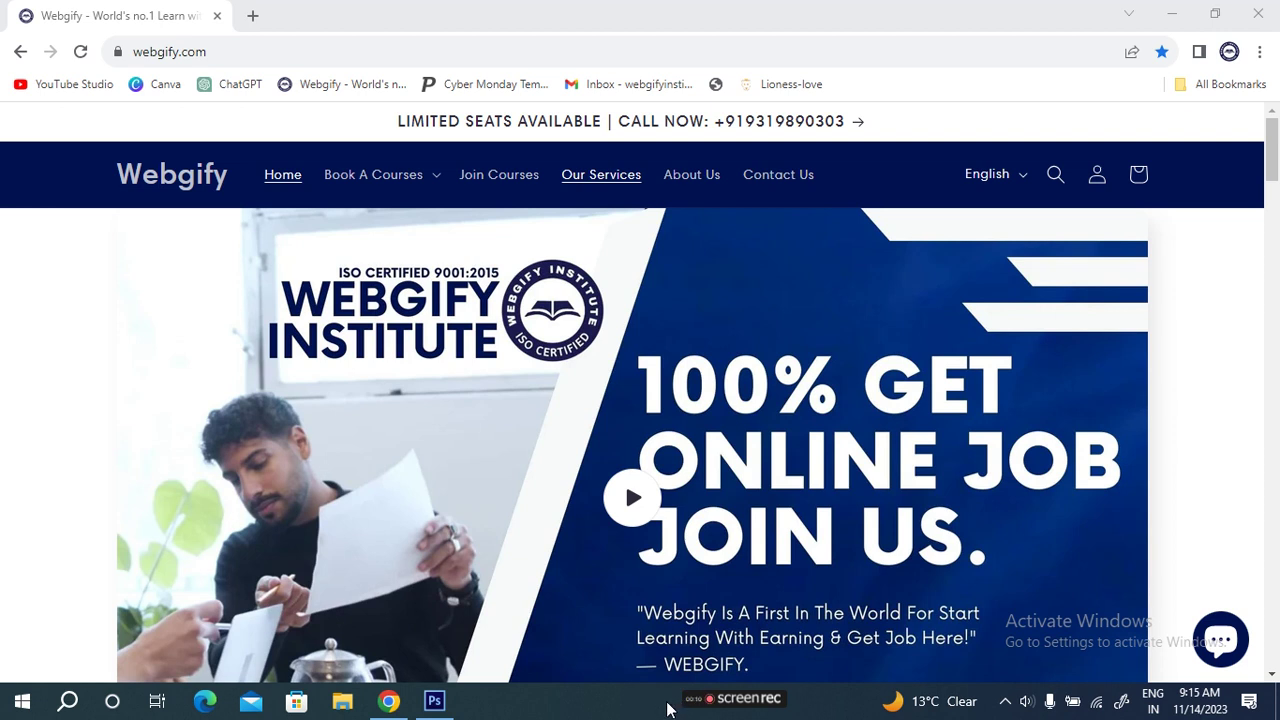
Add an empty Layer 1 above Background and select the Polygon Tool.
{"action": "key", "text": "alt+Tab"}
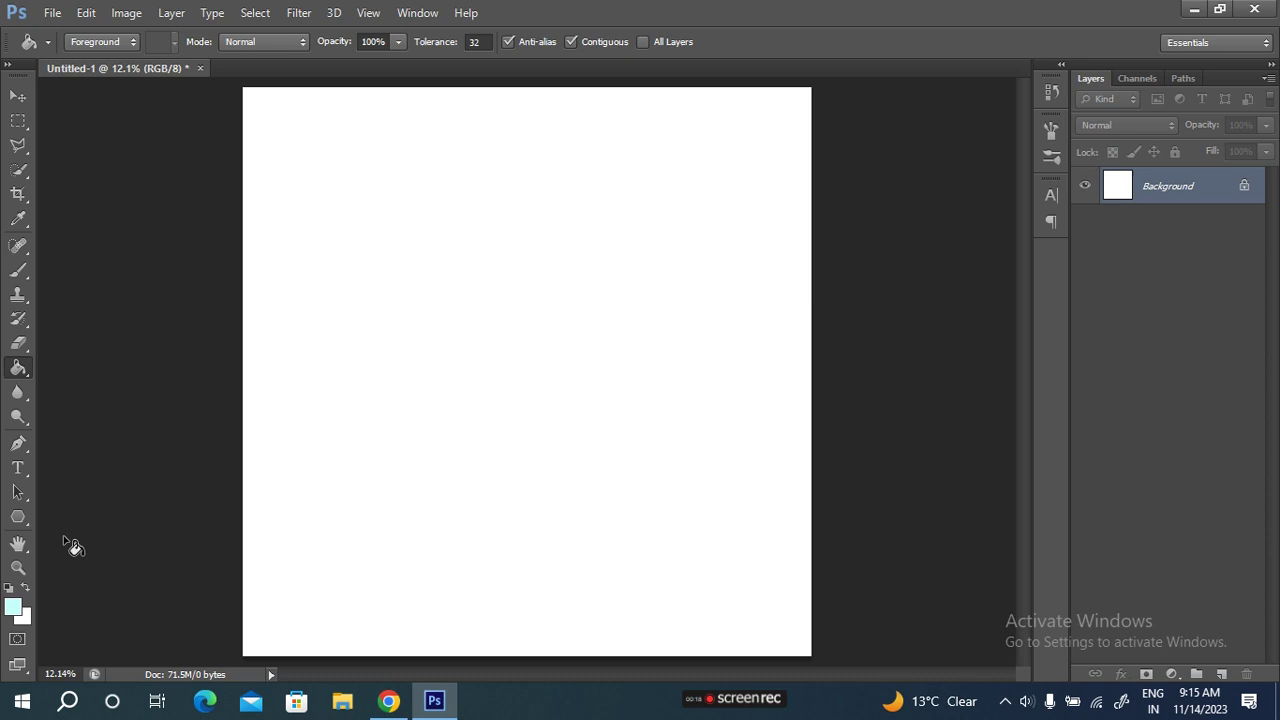
{"action": "left_click_drag", "start_coordinate": [18, 517], "coordinate": [98, 520]}
{"action": "left_click", "coordinate": [98, 515]}
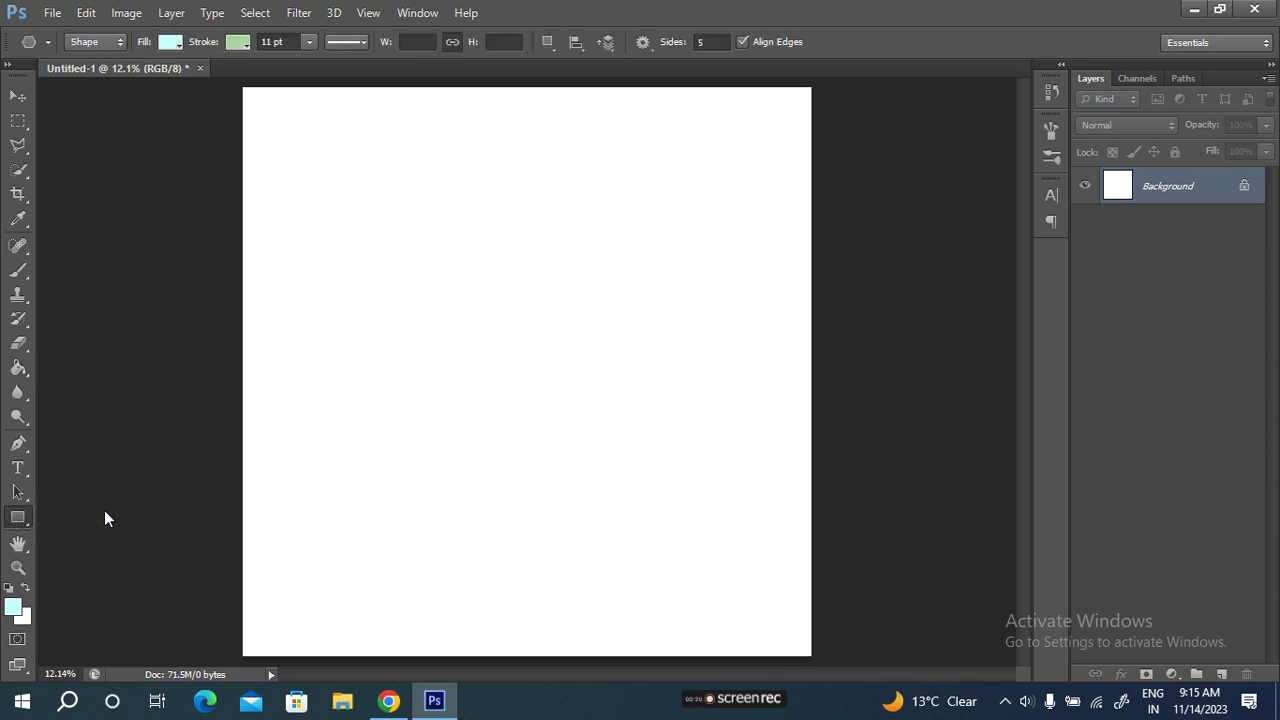
{"action": "left_click", "coordinate": [1221, 674]}
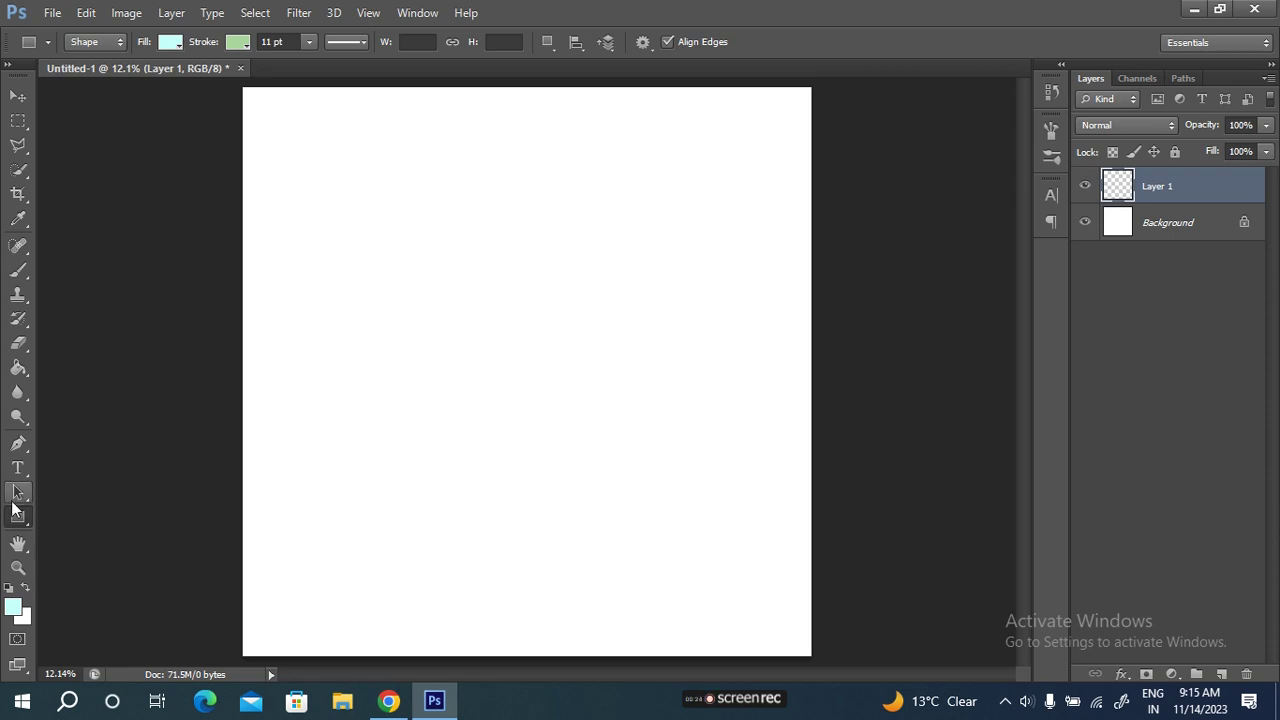
{"action": "left_click", "coordinate": [16, 522]}
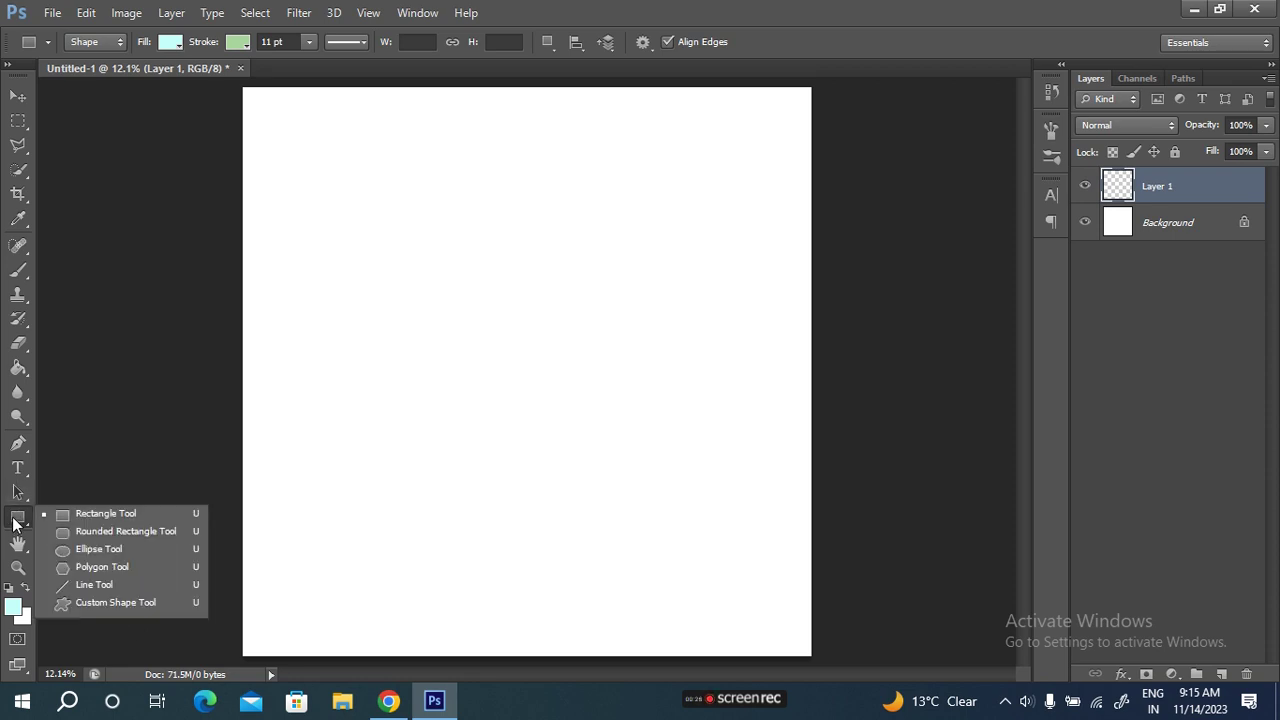
{"action": "left_click", "coordinate": [76, 567]}
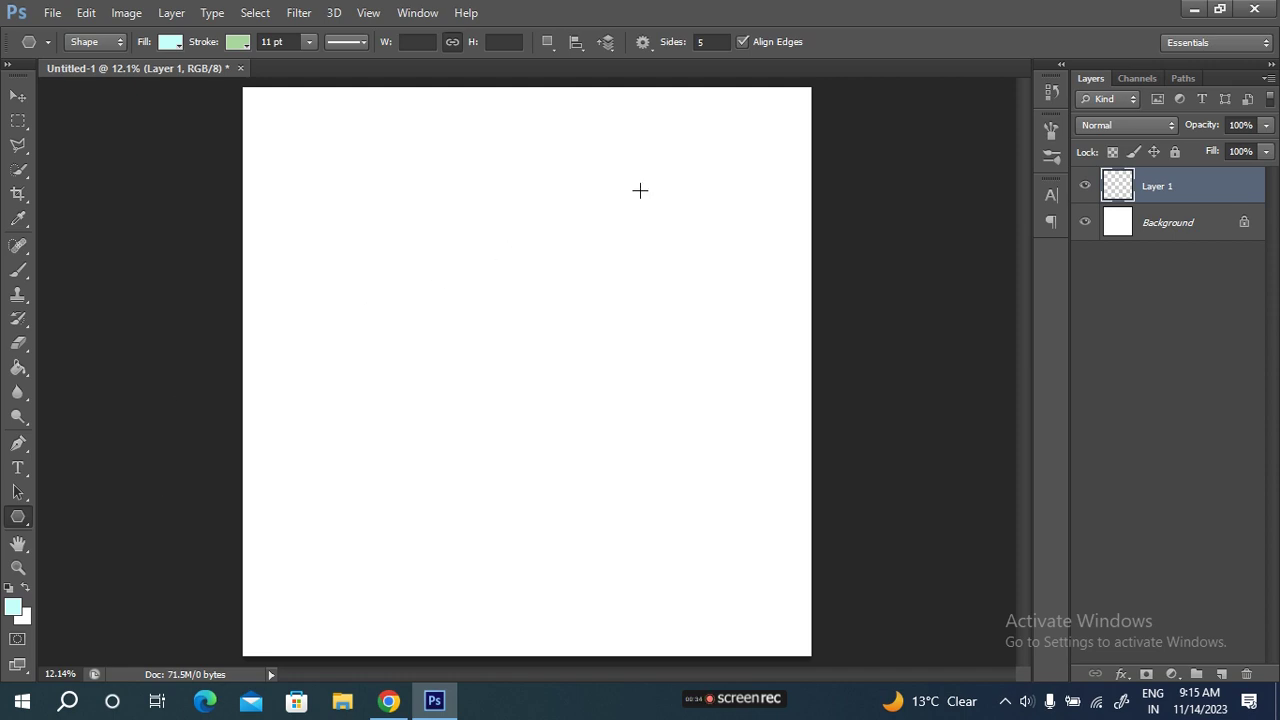
Draw a 6-sided hexagon in the upper left of the canvas.
{"action": "double_click", "coordinate": [703, 44]}
{"action": "type", "text": "6"}
{"action": "mouse_move", "coordinate": [399, 253]}
{"action": "left_mouse_down"}
{"action": "mouse_move", "coordinate": [483, 328]}
{"action": "mouse_move", "coordinate": [503, 318]}
{"action": "left_mouse_up"}
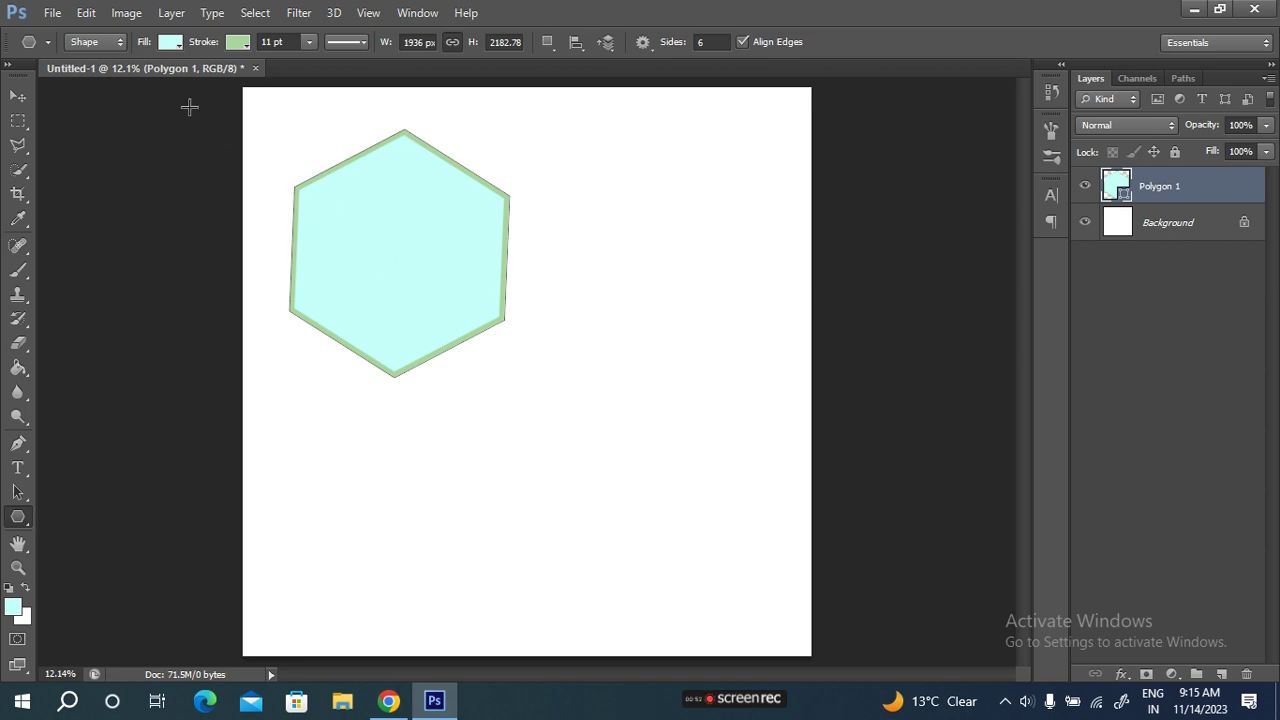
Try other fill colours on the hexagon, then keep its light cyan fill.
{"action": "left_click", "coordinate": [168, 42]}
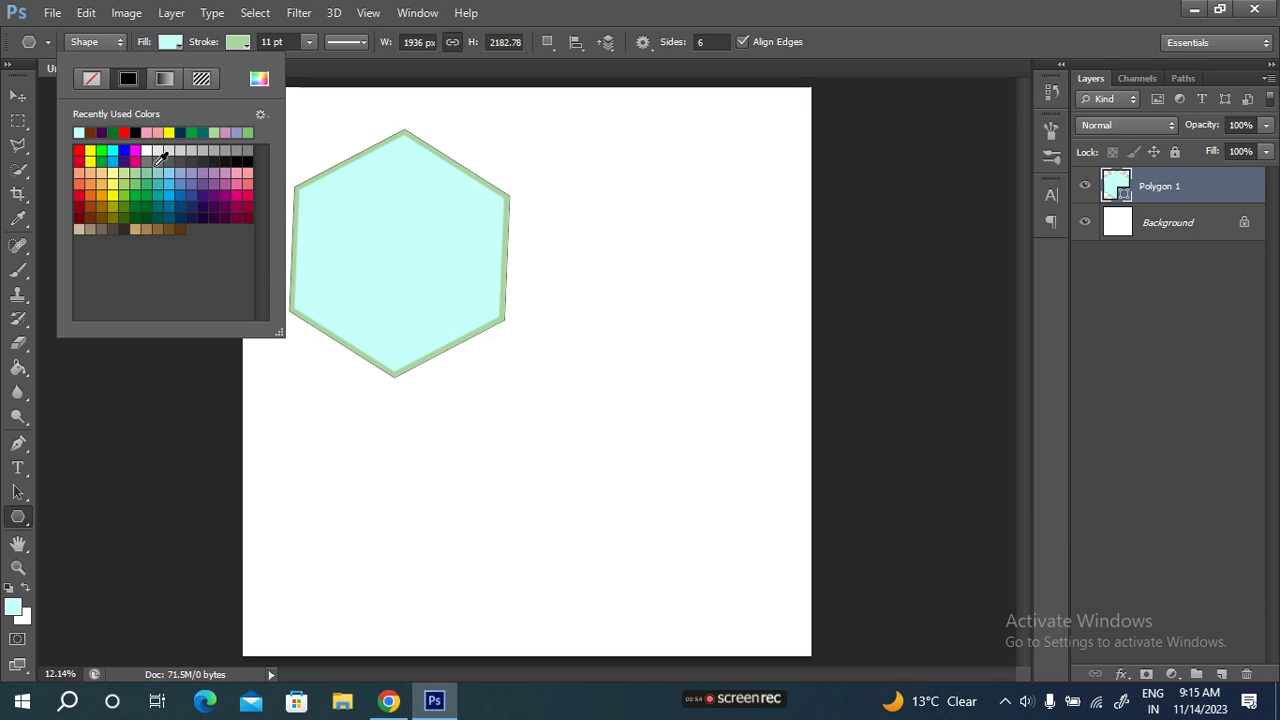
{"action": "left_click", "coordinate": [186, 194]}
{"action": "left_click", "coordinate": [128, 186]}
{"action": "left_click", "coordinate": [236, 195]}
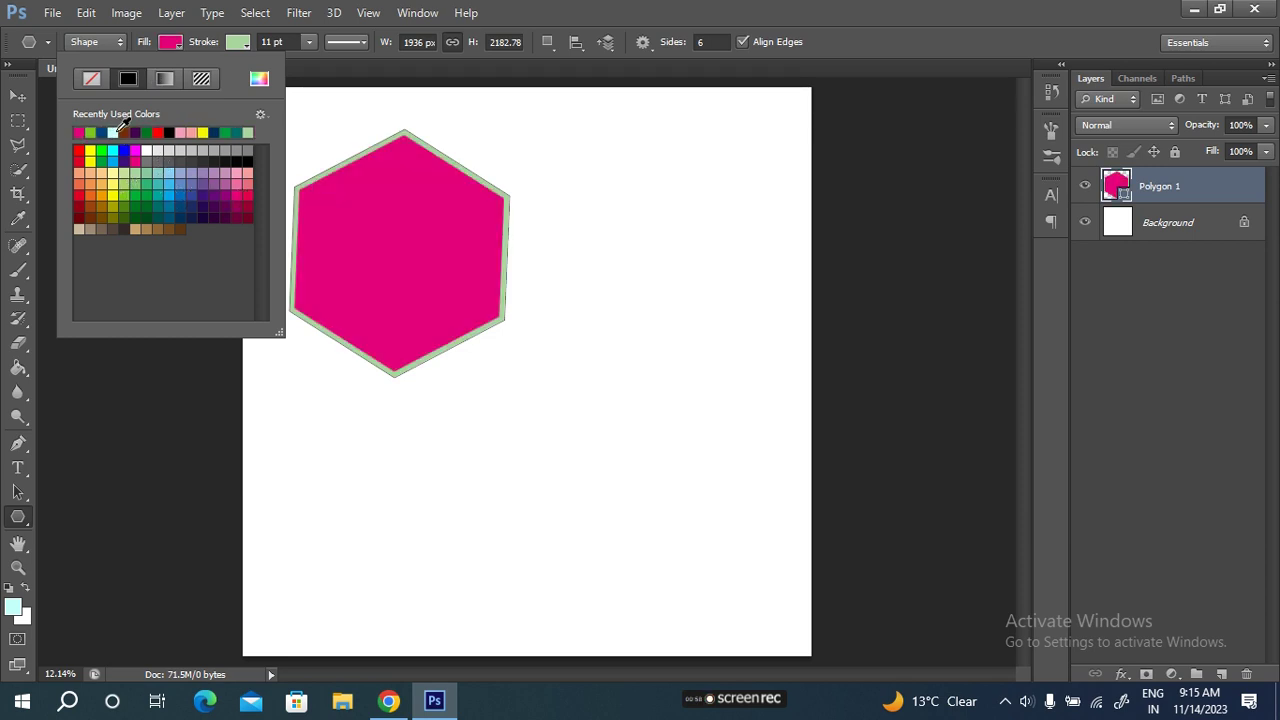
{"action": "left_click", "coordinate": [113, 132]}
{"action": "left_click", "coordinate": [238, 42]}
Change the hexagon's outline colour to a brighter green.
{"action": "left_click", "coordinate": [240, 43]}
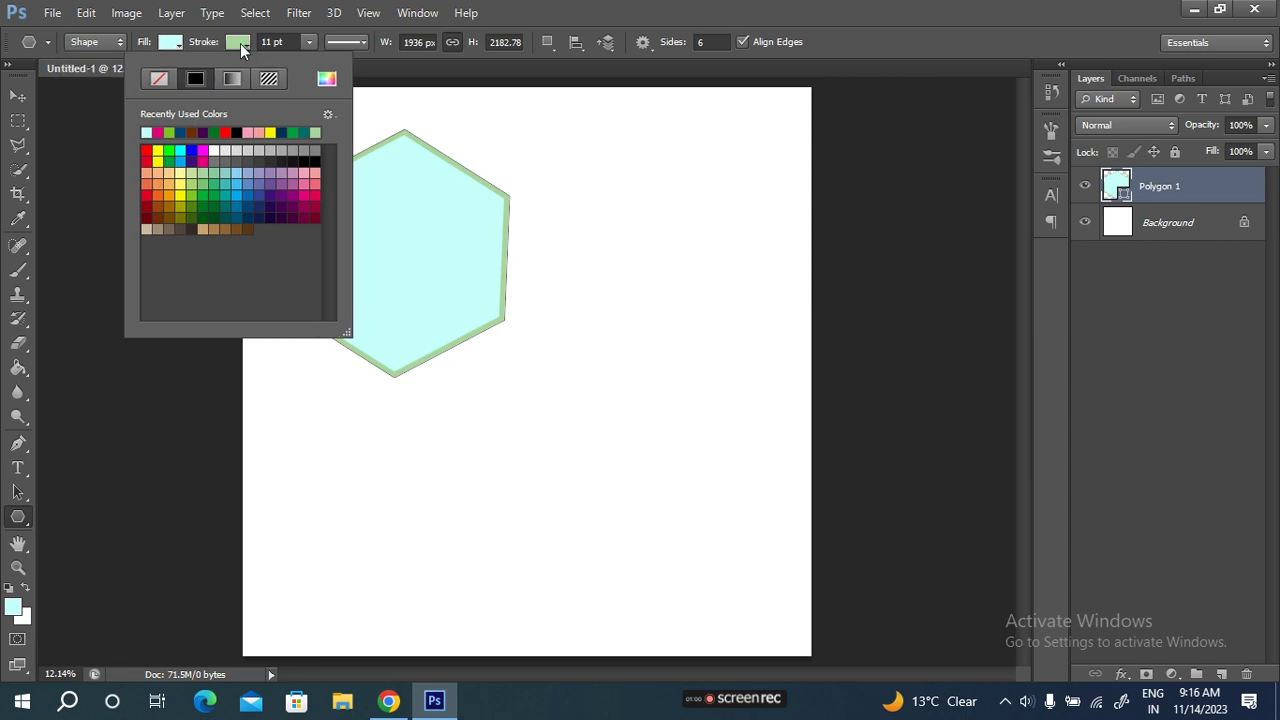
{"action": "left_click", "coordinate": [181, 183]}
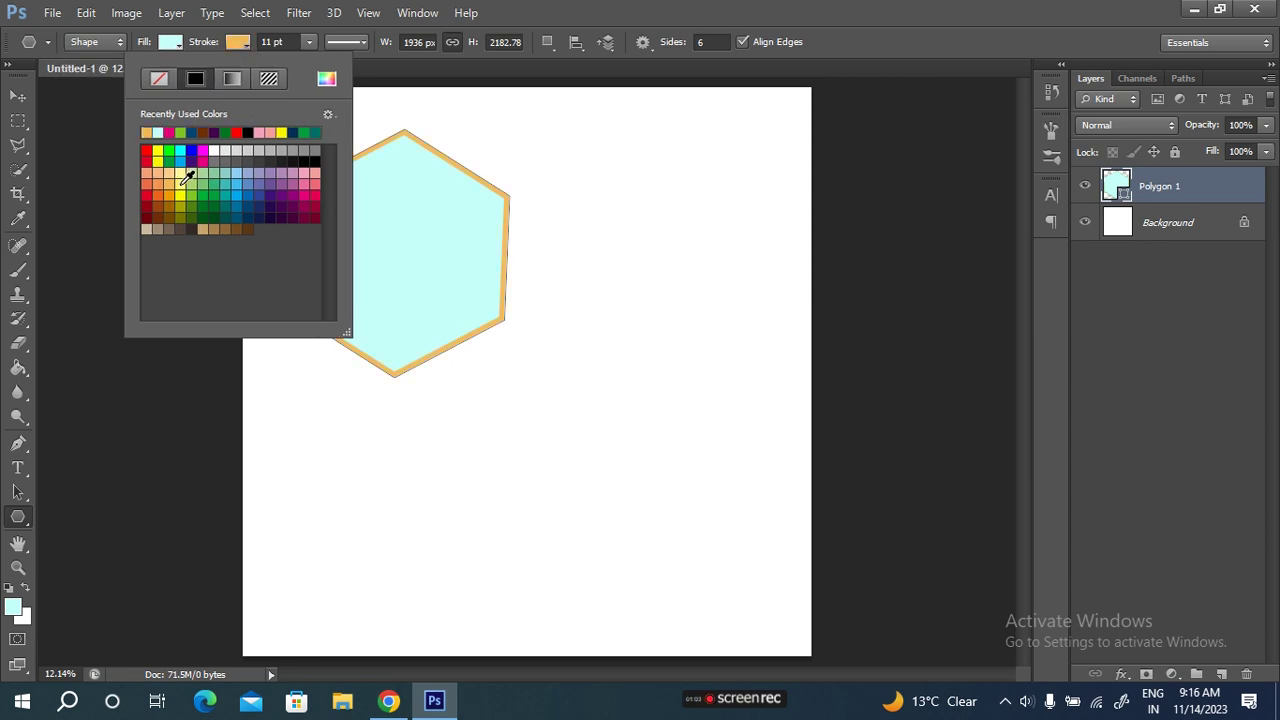
{"action": "left_click", "coordinate": [182, 132]}
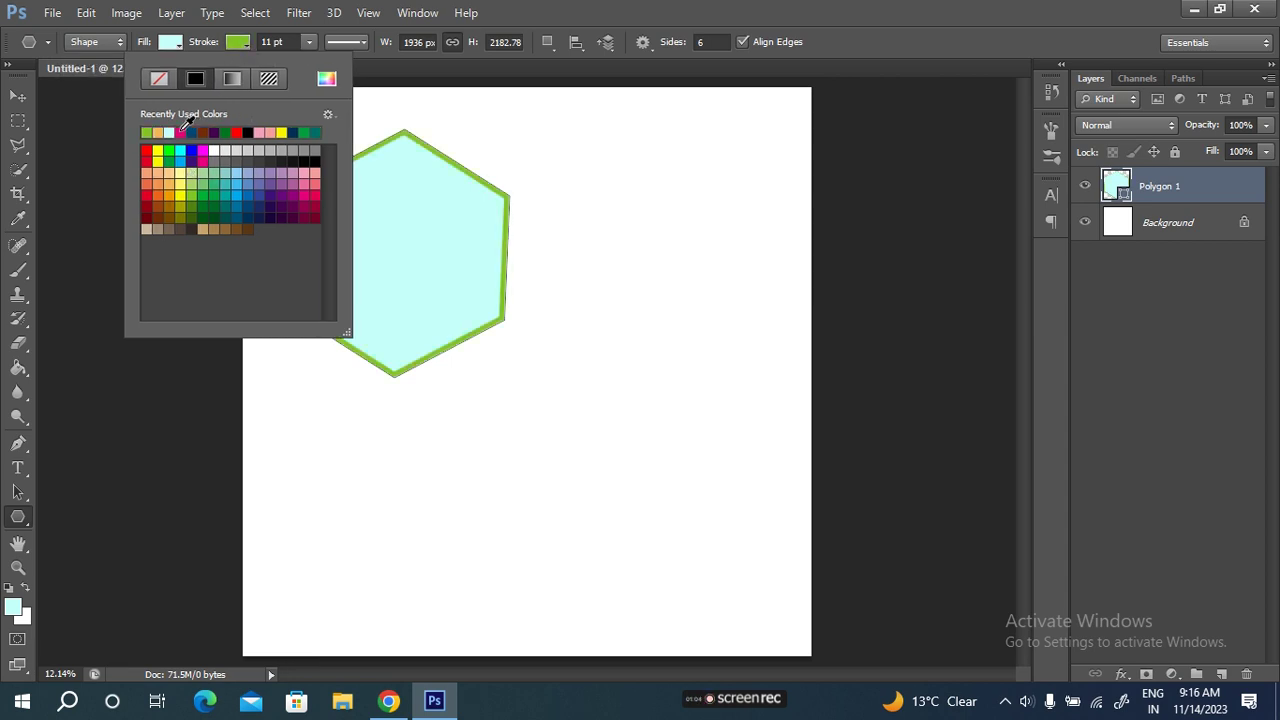
{"action": "left_click", "coordinate": [200, 42]}
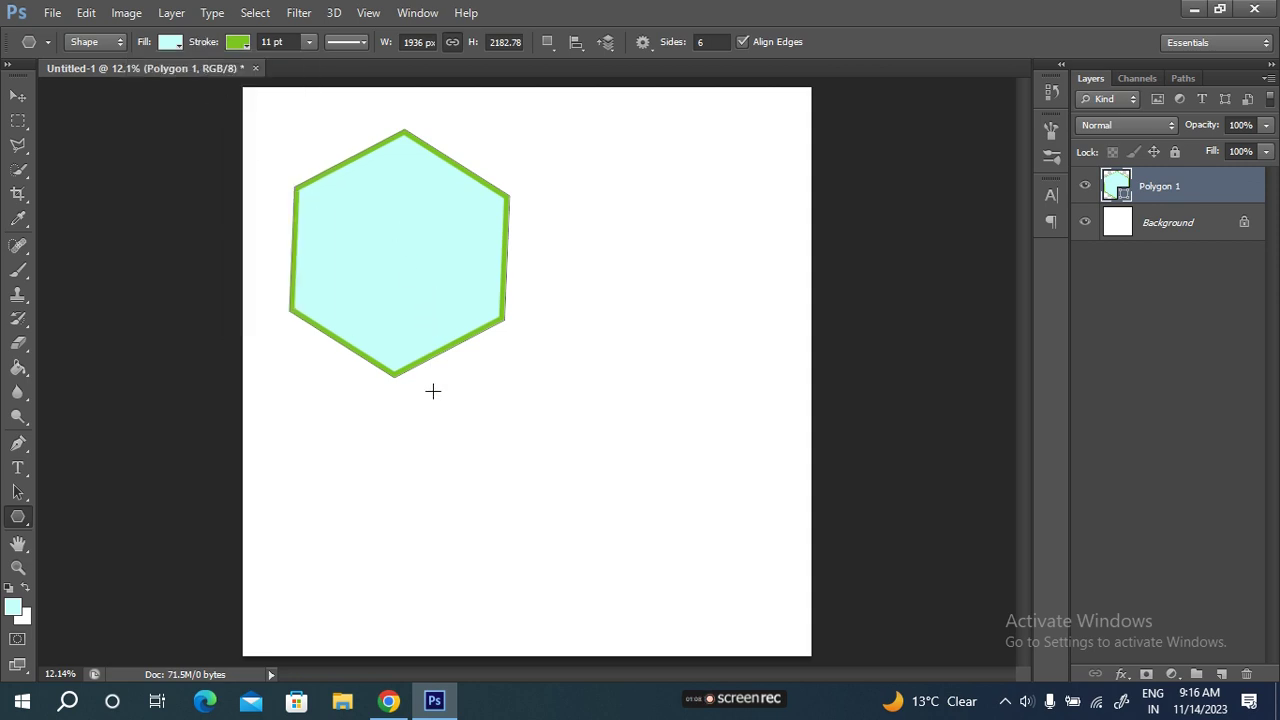
Scale the hexagon proportionally to 136% and move it toward the canvas centre.
{"action": "key", "text": "ctrl+t"}
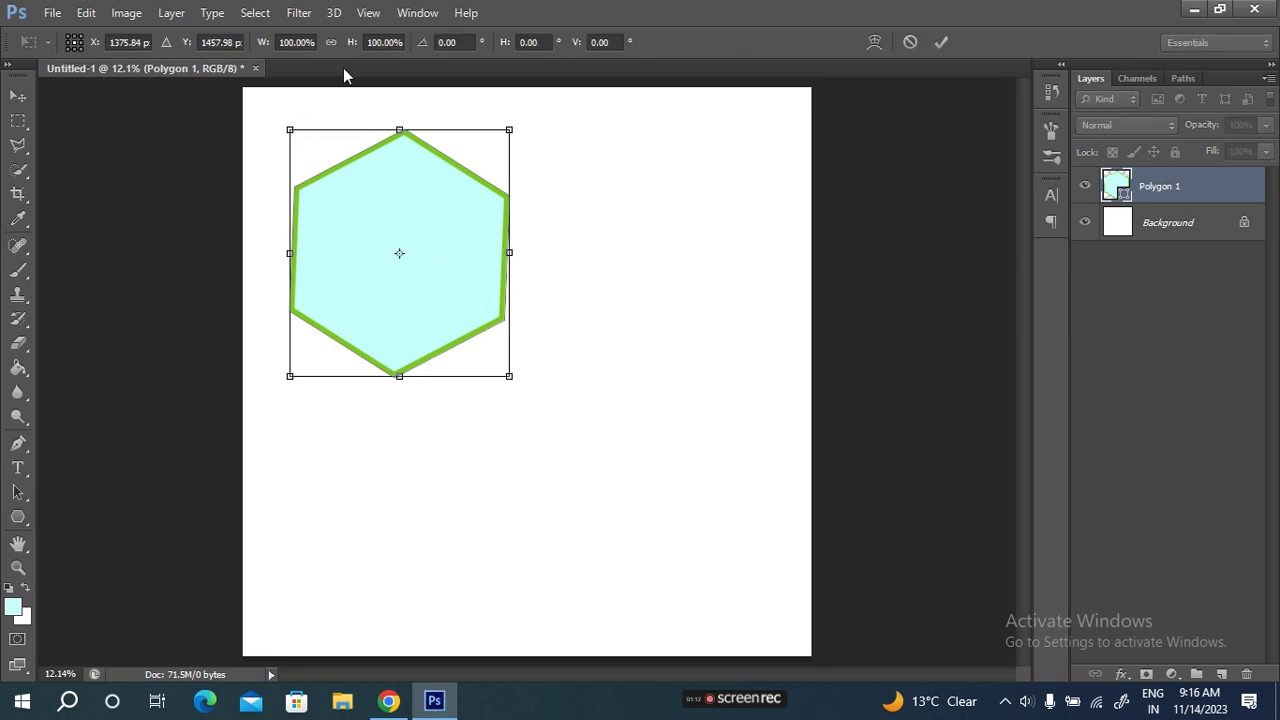
{"action": "left_click", "coordinate": [332, 42]}
{"action": "left_click_drag", "start_coordinate": [269, 44], "coordinate": [271, 45]}
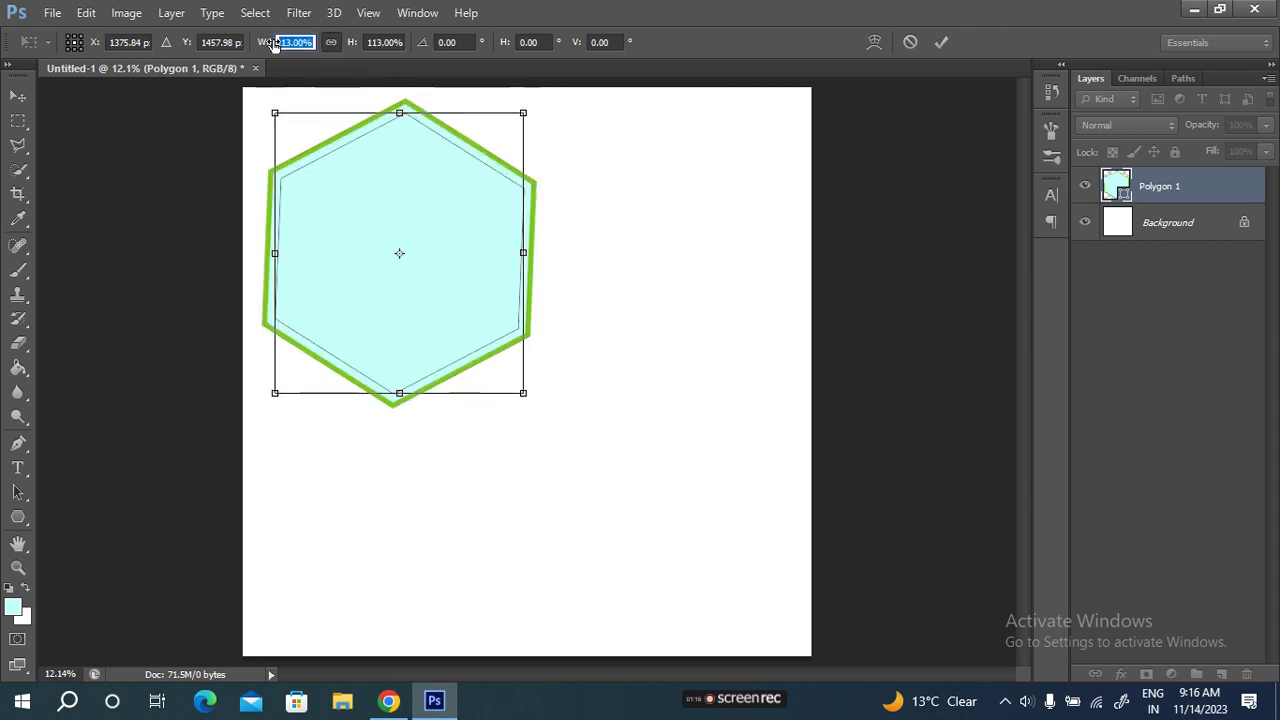
{"action": "left_click_drag", "start_coordinate": [270, 45], "coordinate": [329, 118]}
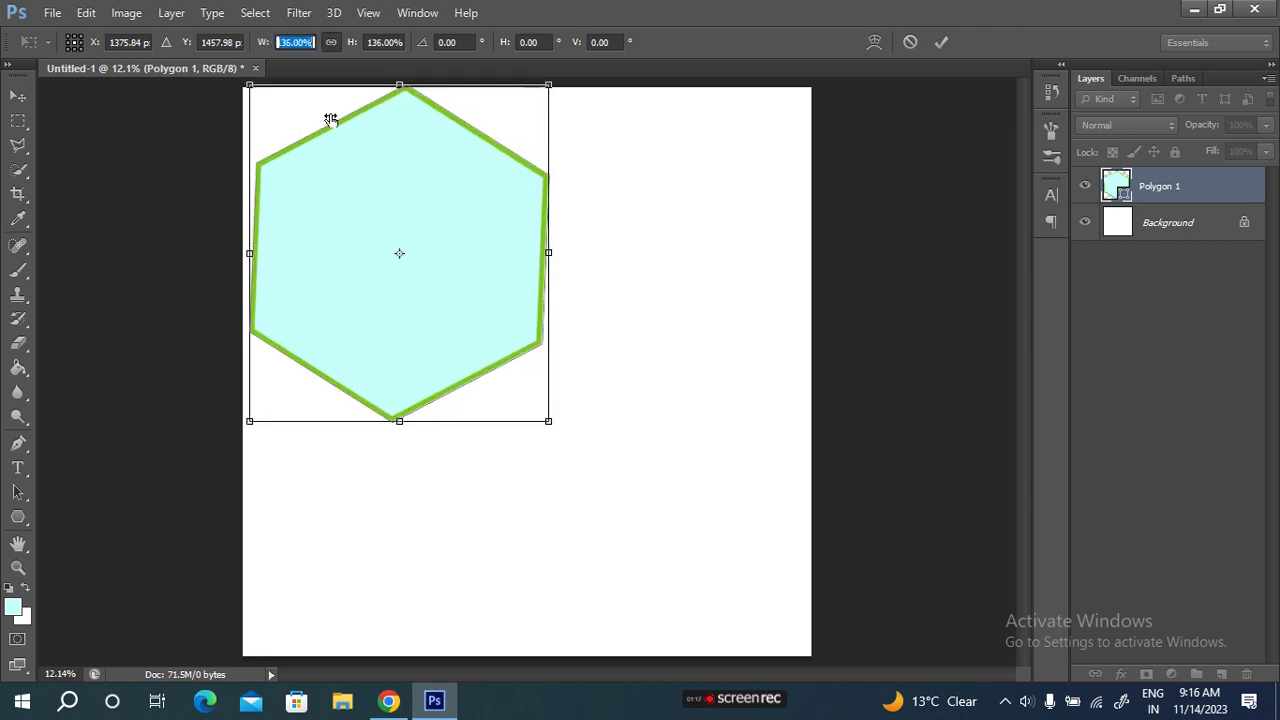
{"action": "left_click_drag", "start_coordinate": [443, 300], "coordinate": [567, 389]}
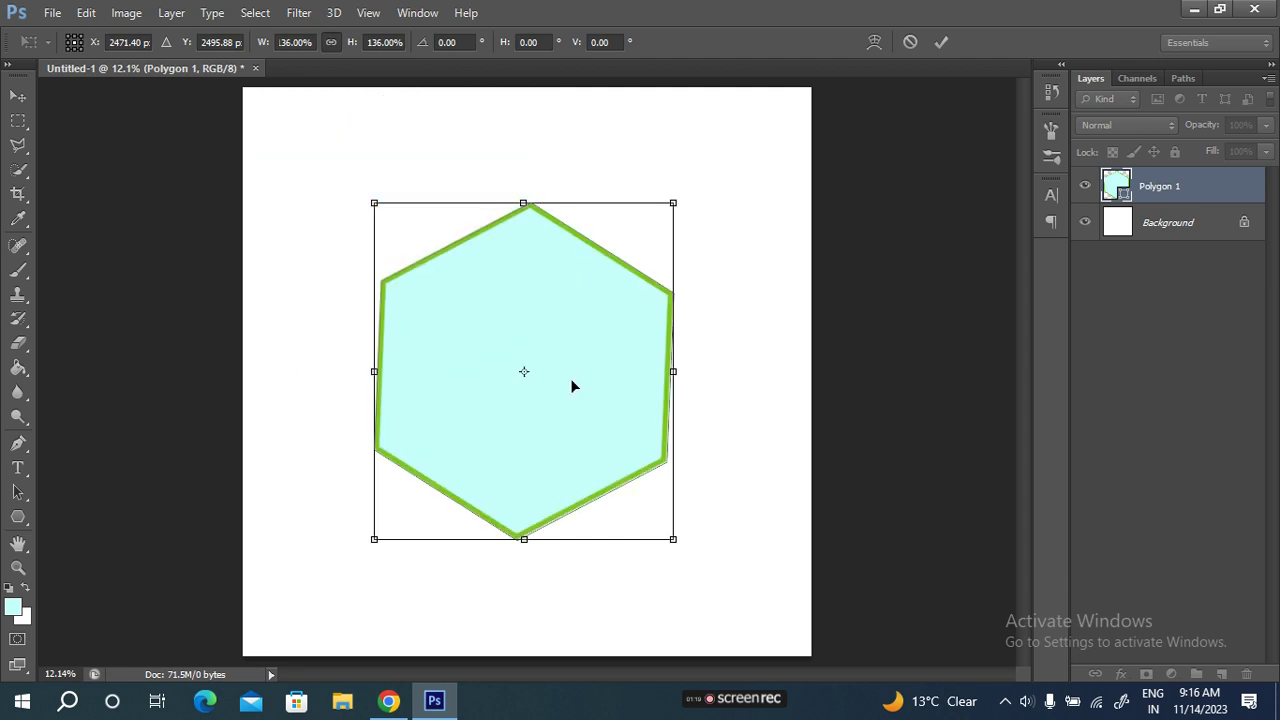
{"action": "left_click", "coordinate": [941, 42]}
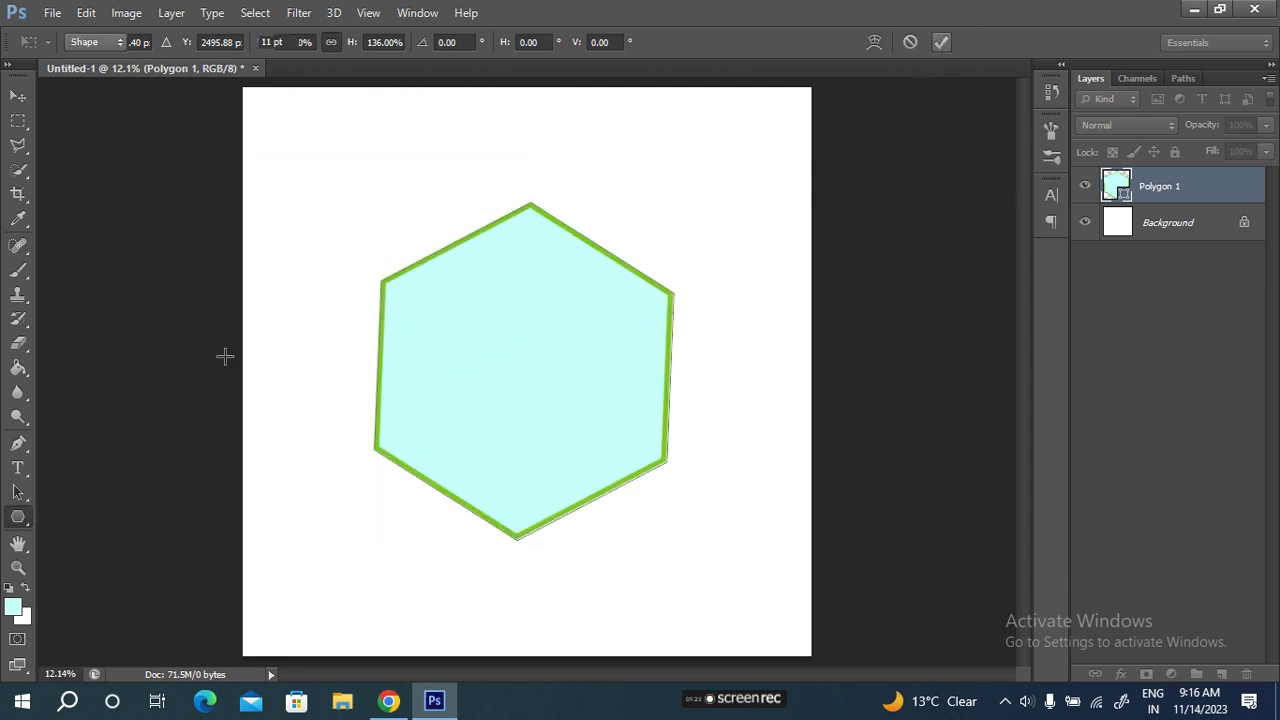
{"action": "left_click", "coordinate": [20, 95]}
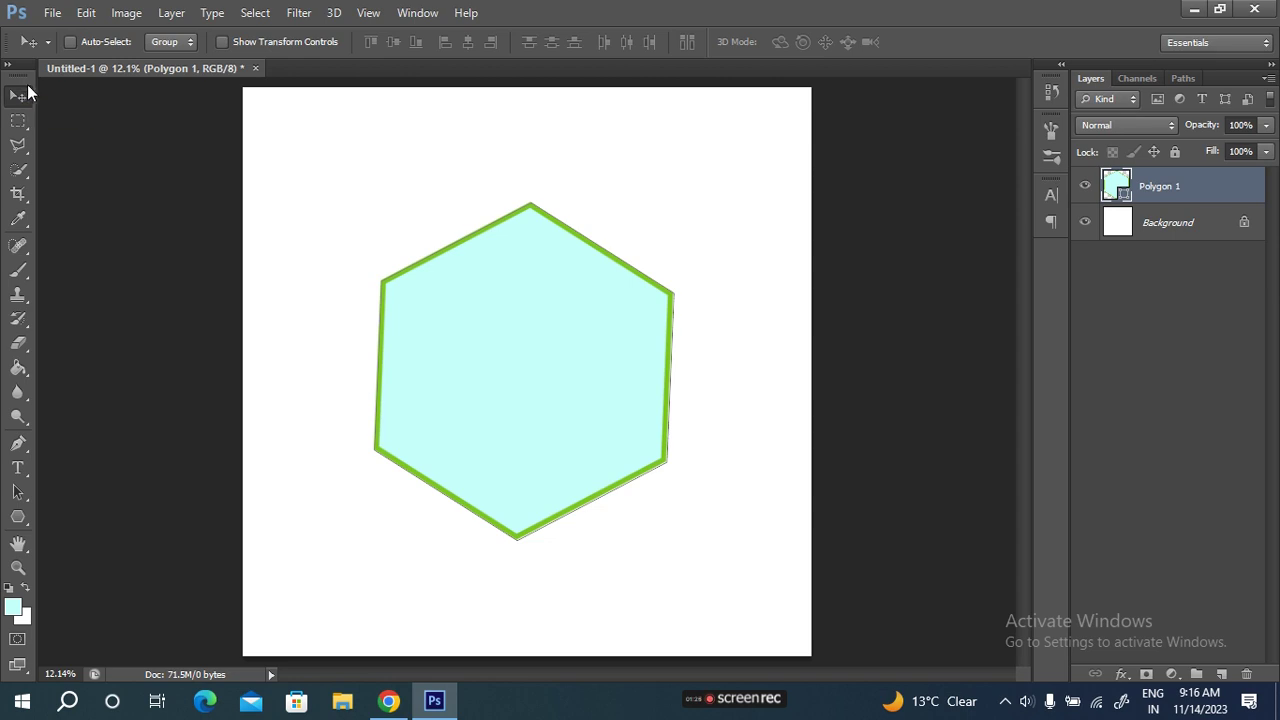
Align the hexagon to the canvas's vertical and horizontal centres, then deselect.
{"action": "key", "text": "ctrl+a"}
{"action": "left_click", "coordinate": [370, 42]}
{"action": "left_click", "coordinate": [415, 42]}
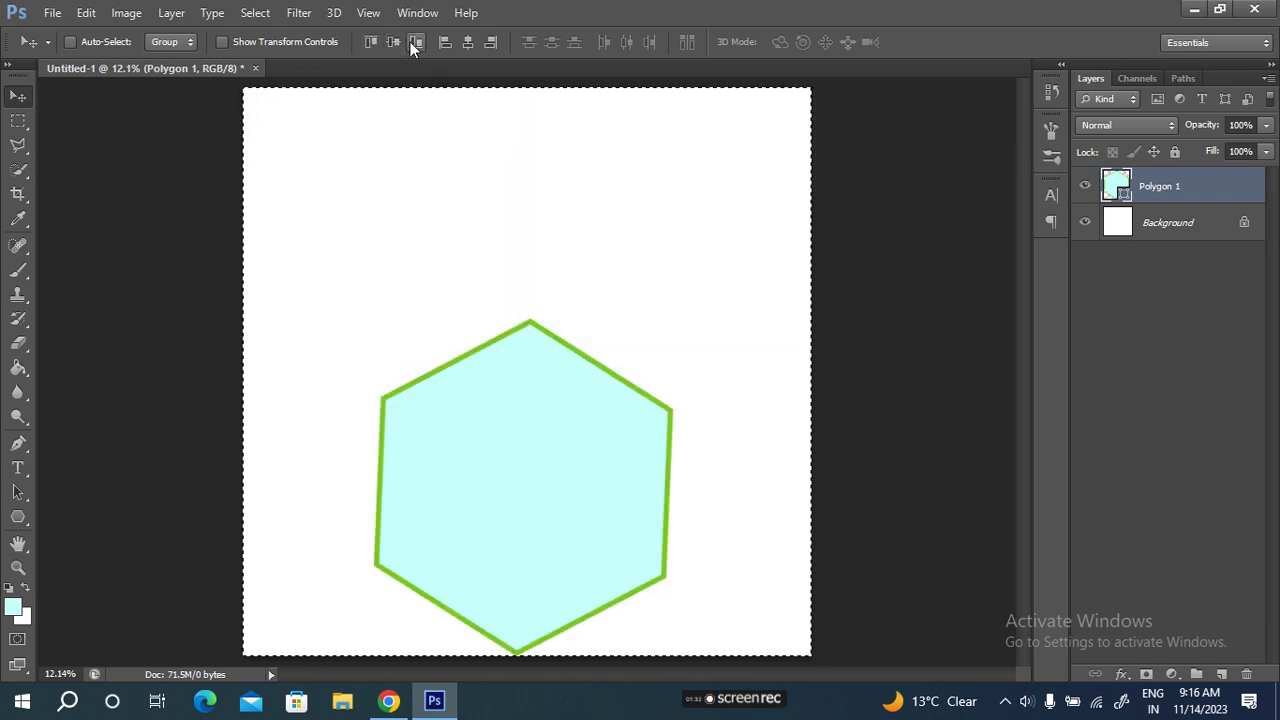
{"action": "left_click", "coordinate": [394, 42]}
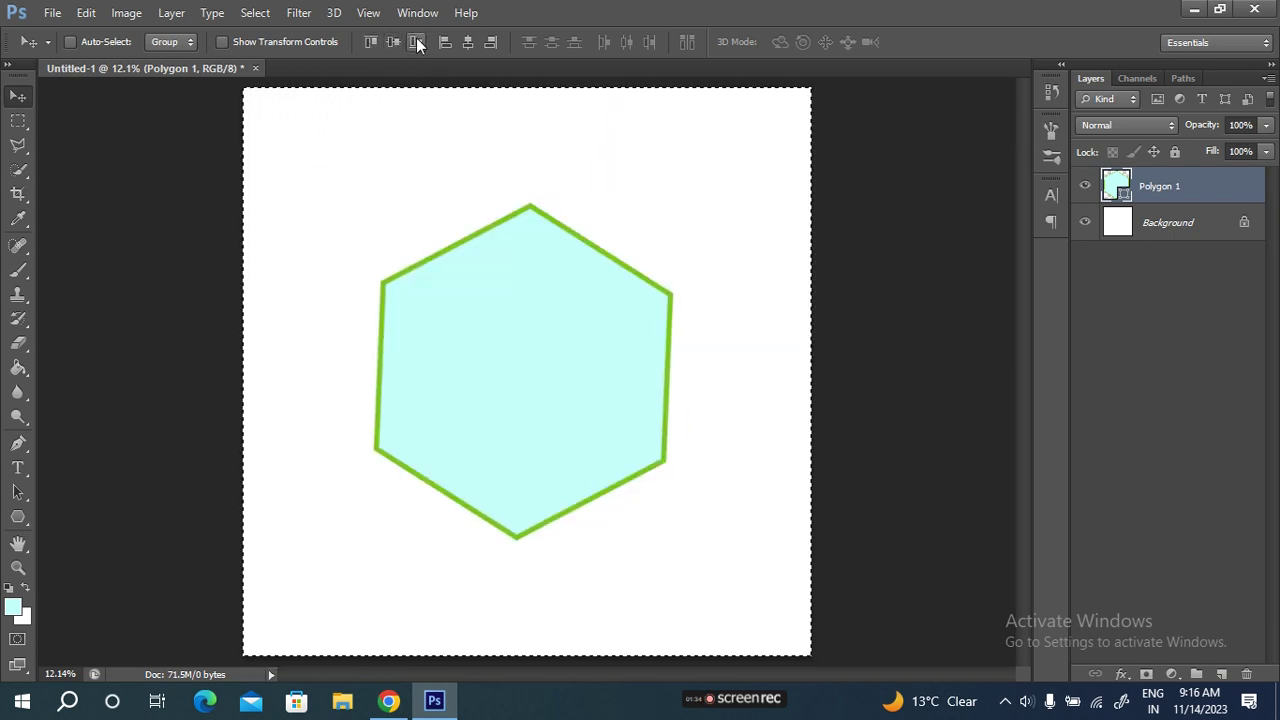
{"action": "left_click", "coordinate": [416, 38]}
{"action": "left_click", "coordinate": [391, 40]}
{"action": "left_click", "coordinate": [443, 42]}
{"action": "left_click", "coordinate": [494, 45]}
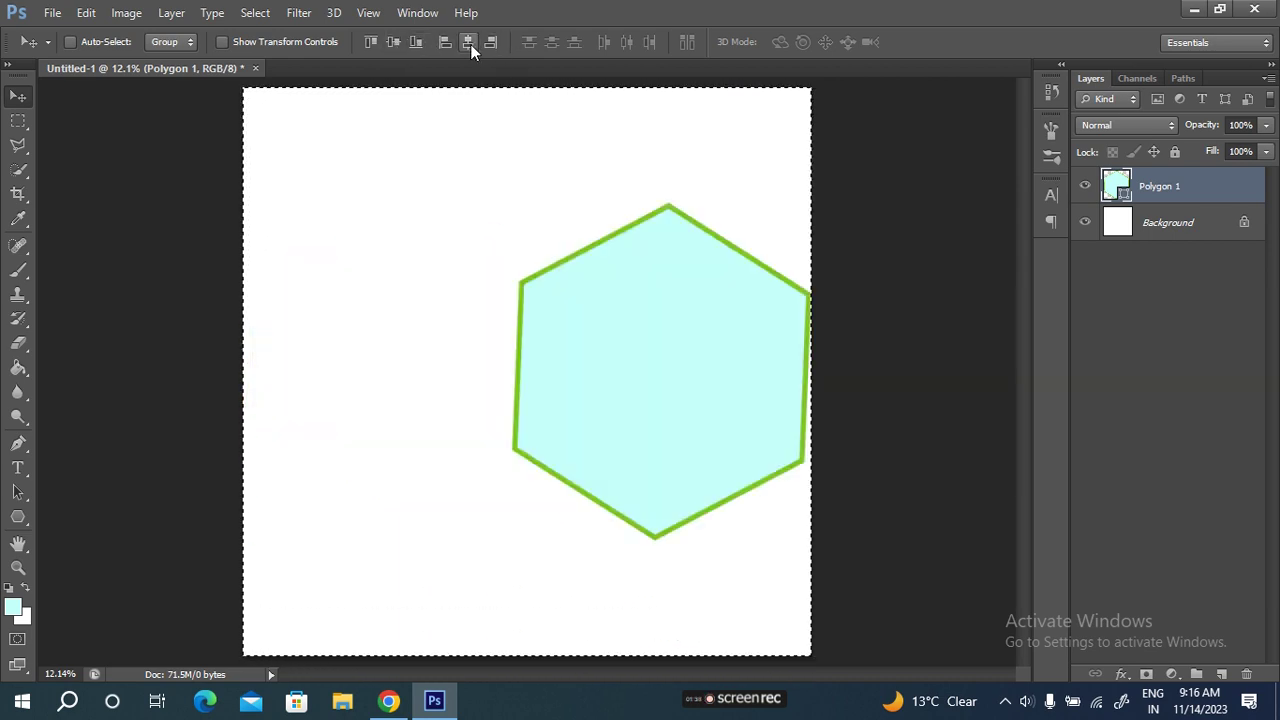
{"action": "left_click", "coordinate": [466, 43]}
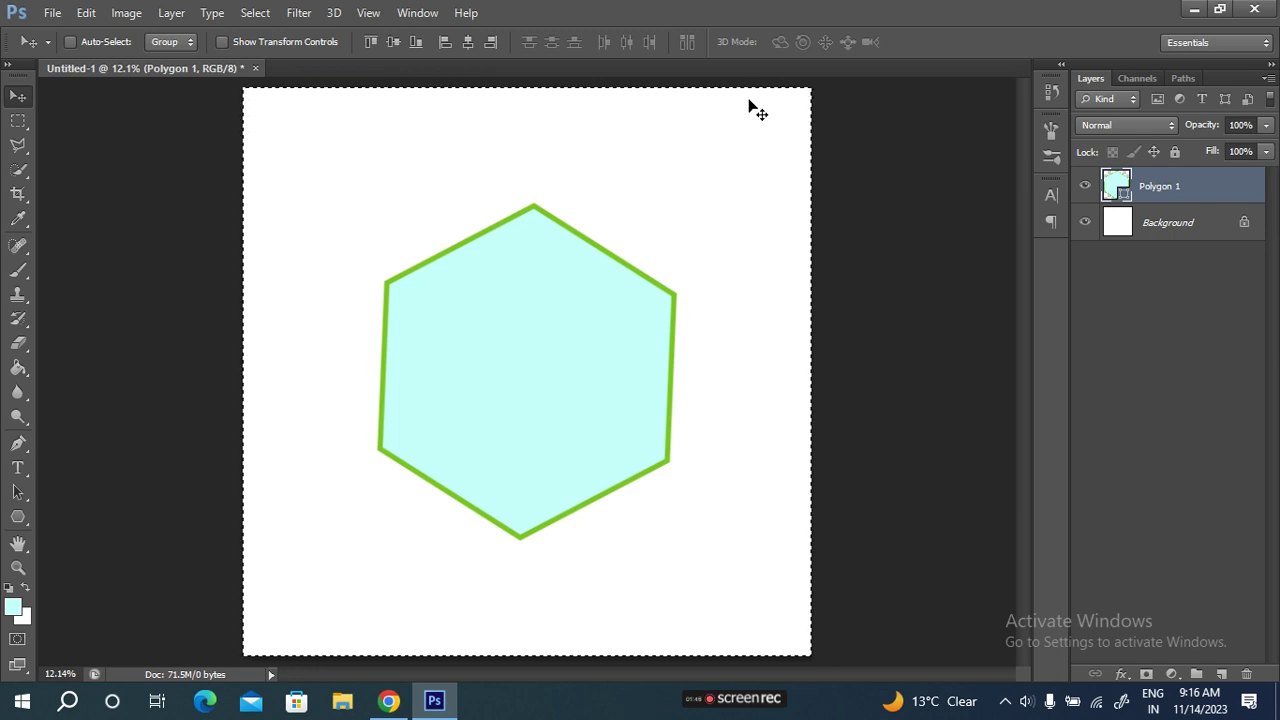
{"action": "key", "text": "ctrl+d"}
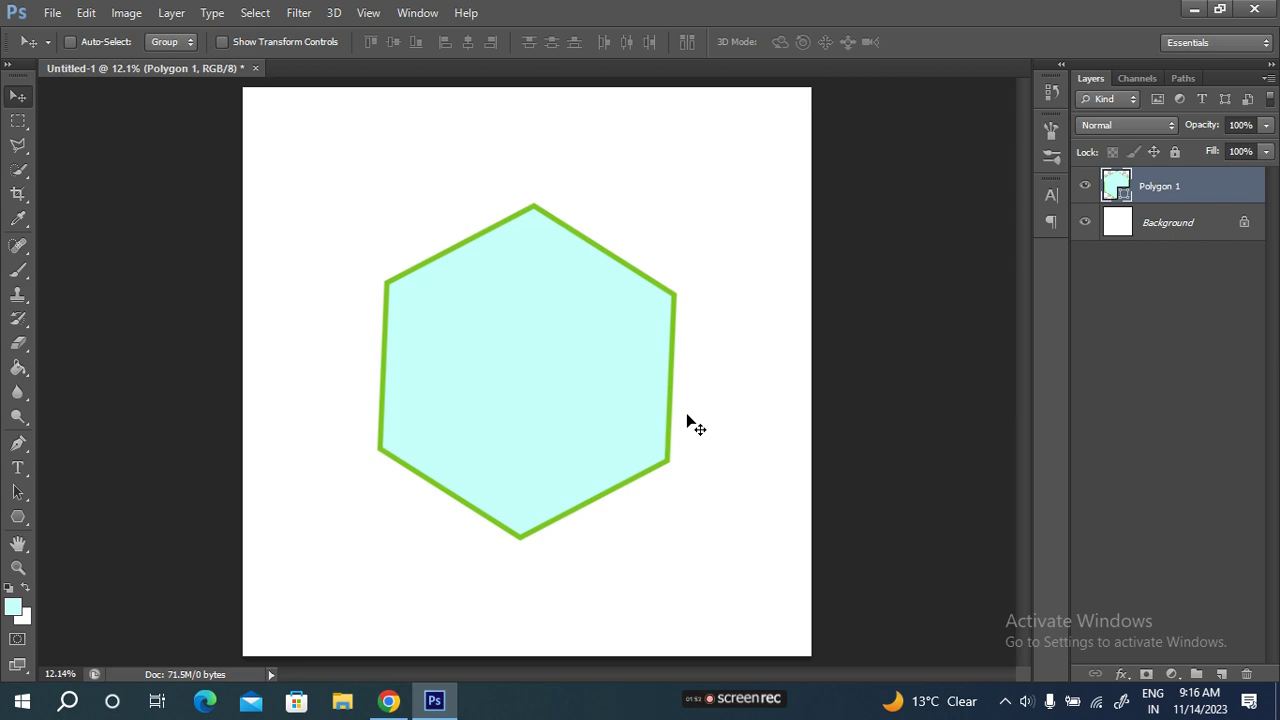
Duplicate the hexagon layer and rotate the copy about -25° over the original.
{"action": "key", "text": "ctrl+j"}
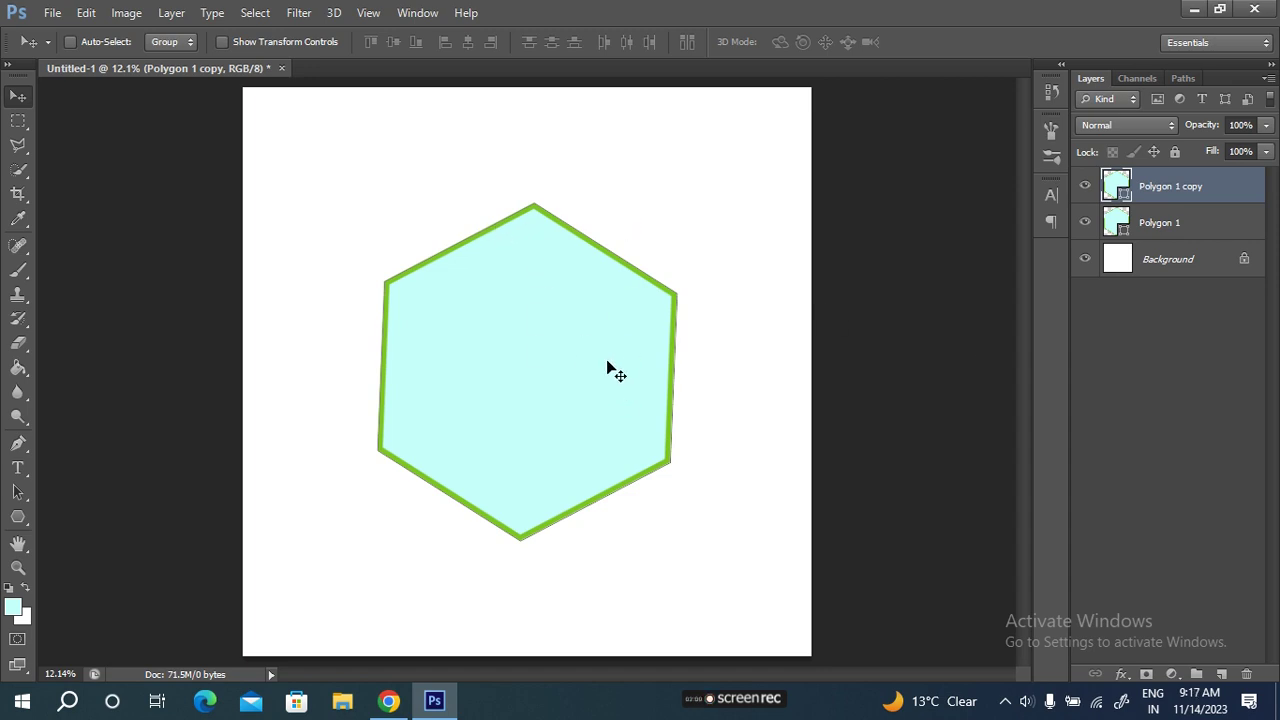
{"action": "key", "text": "ctrl+t"}
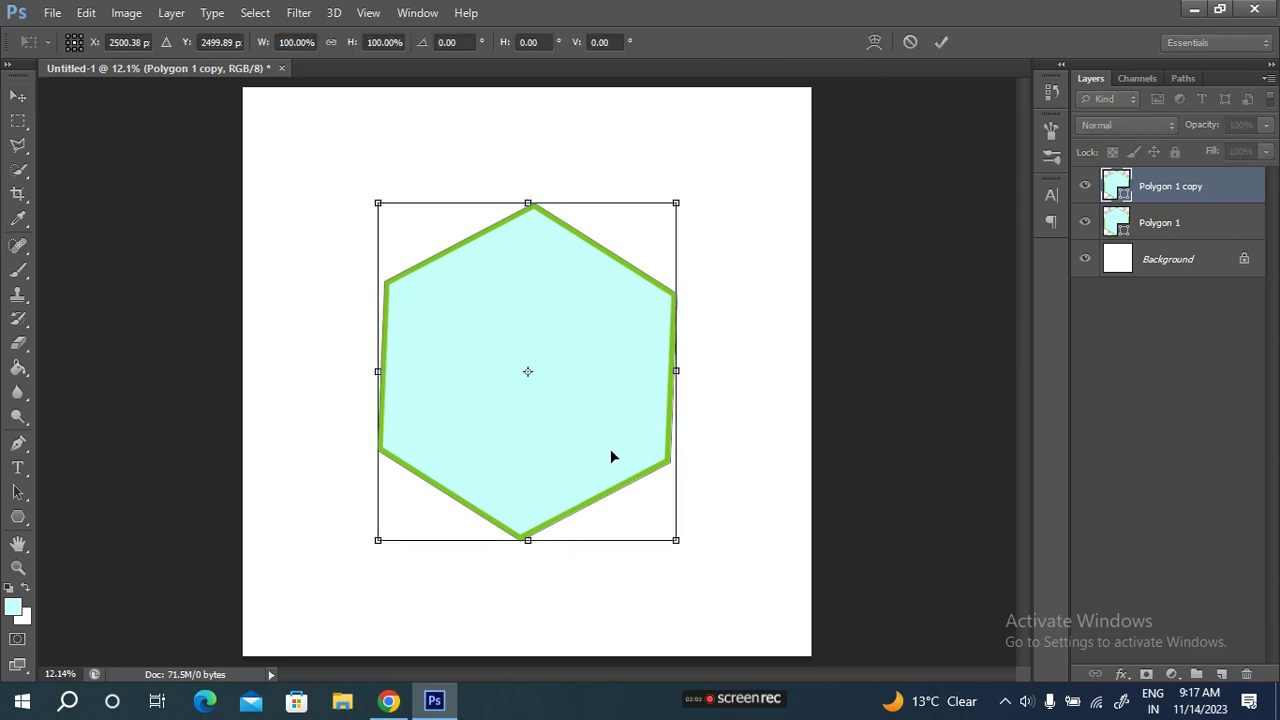
{"action": "left_click_drag", "start_coordinate": [640, 589], "coordinate": [701, 577]}
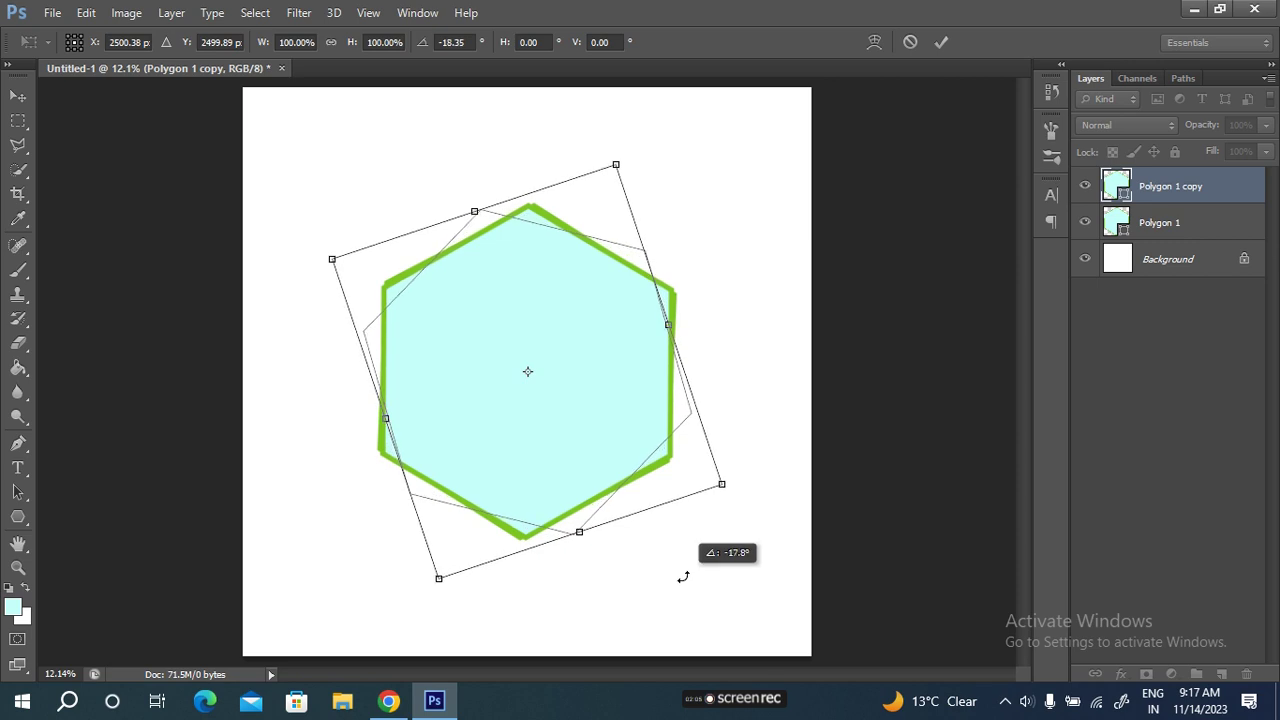
{"action": "mouse_move", "coordinate": [701, 577]}
{"action": "left_mouse_down"}
{"action": "mouse_move", "coordinate": [723, 577]}
{"action": "mouse_move", "coordinate": [604, 549]}
{"action": "left_mouse_up"}
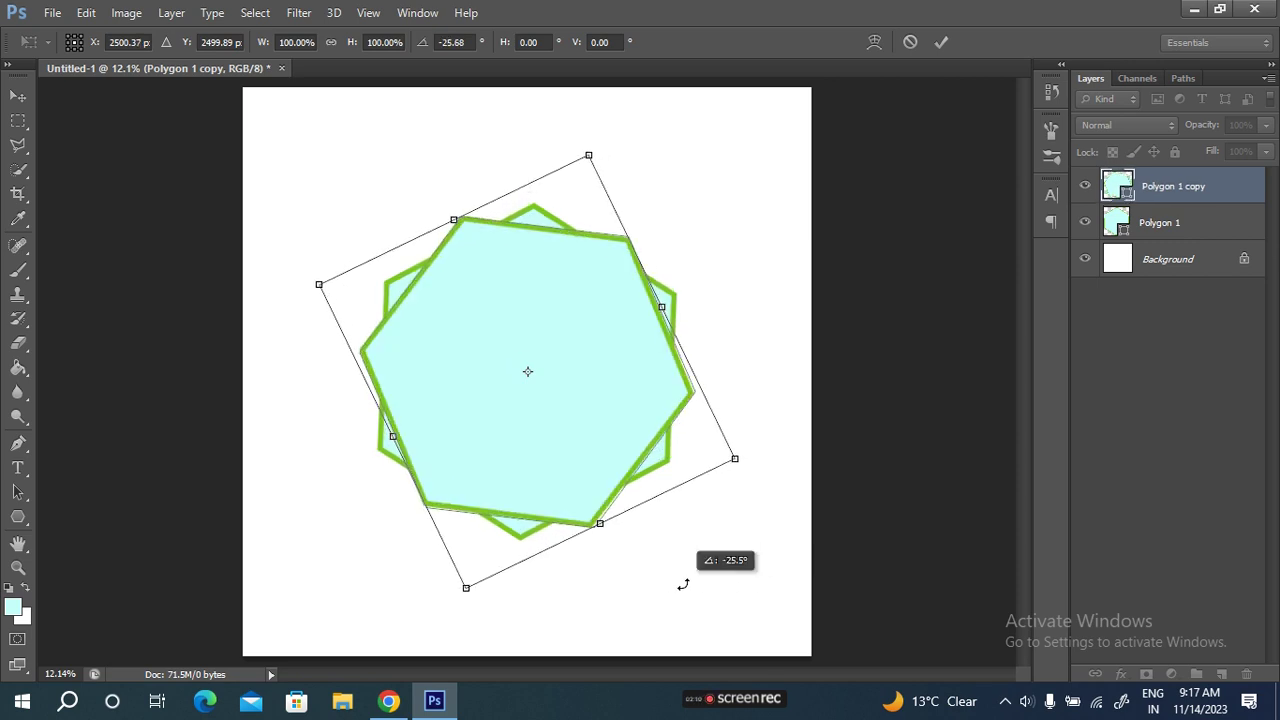
{"action": "left_click", "coordinate": [940, 42]}
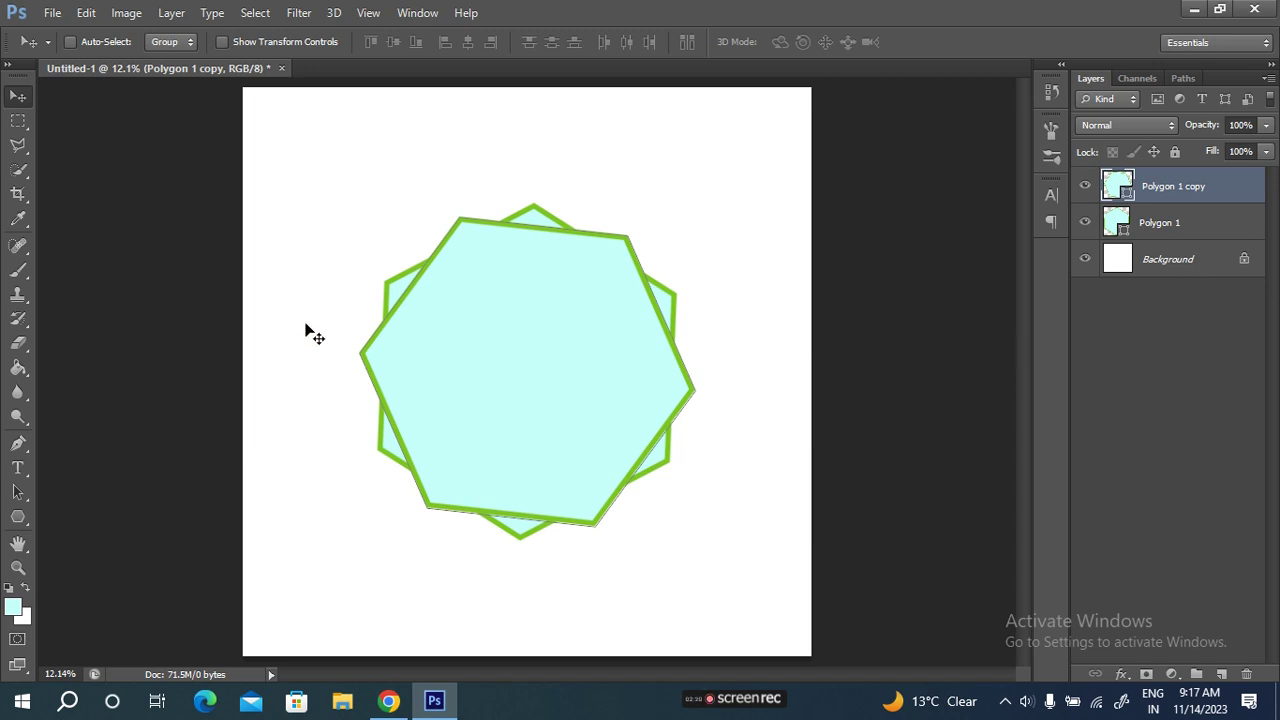
Thicken the green outlines to 41 pt on the copy and 45 pt on Polygon 1.
{"action": "left_click", "coordinate": [20, 516]}
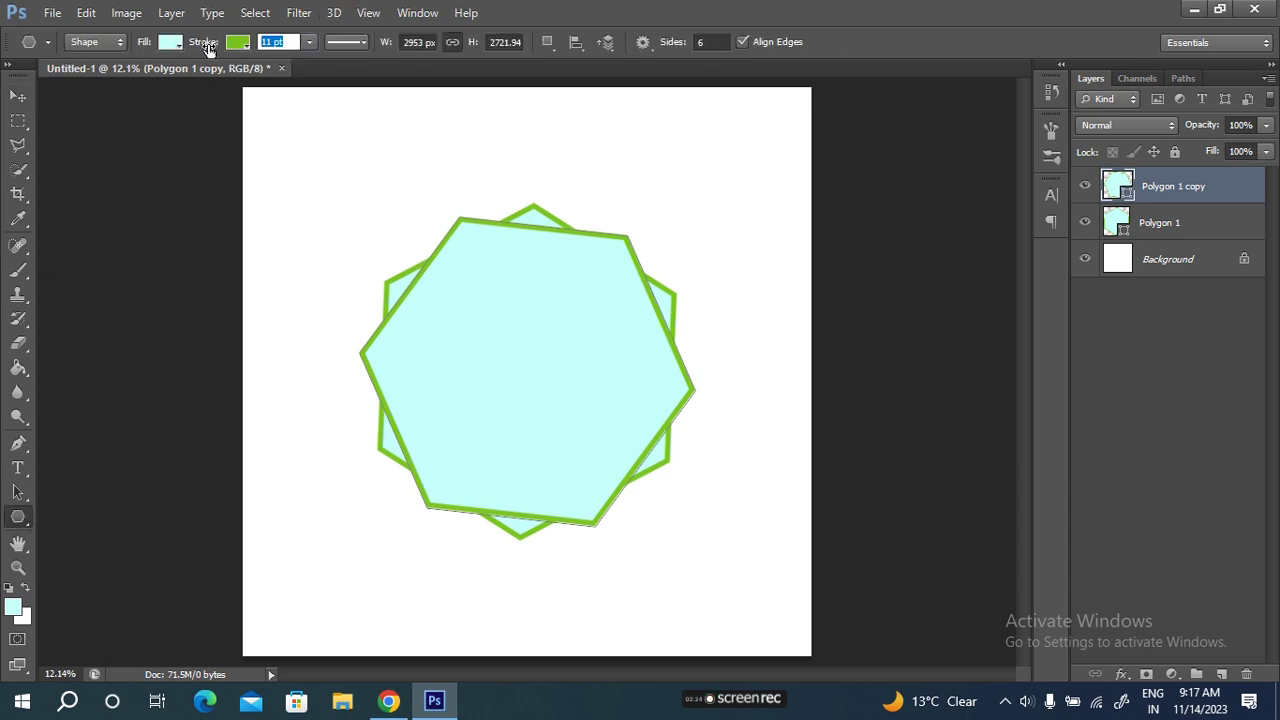
{"action": "left_click_drag", "start_coordinate": [205, 47], "coordinate": [235, 48]}
{"action": "left_click", "coordinate": [1160, 222]}
{"action": "left_click_drag", "start_coordinate": [193, 47], "coordinate": [220, 45]}
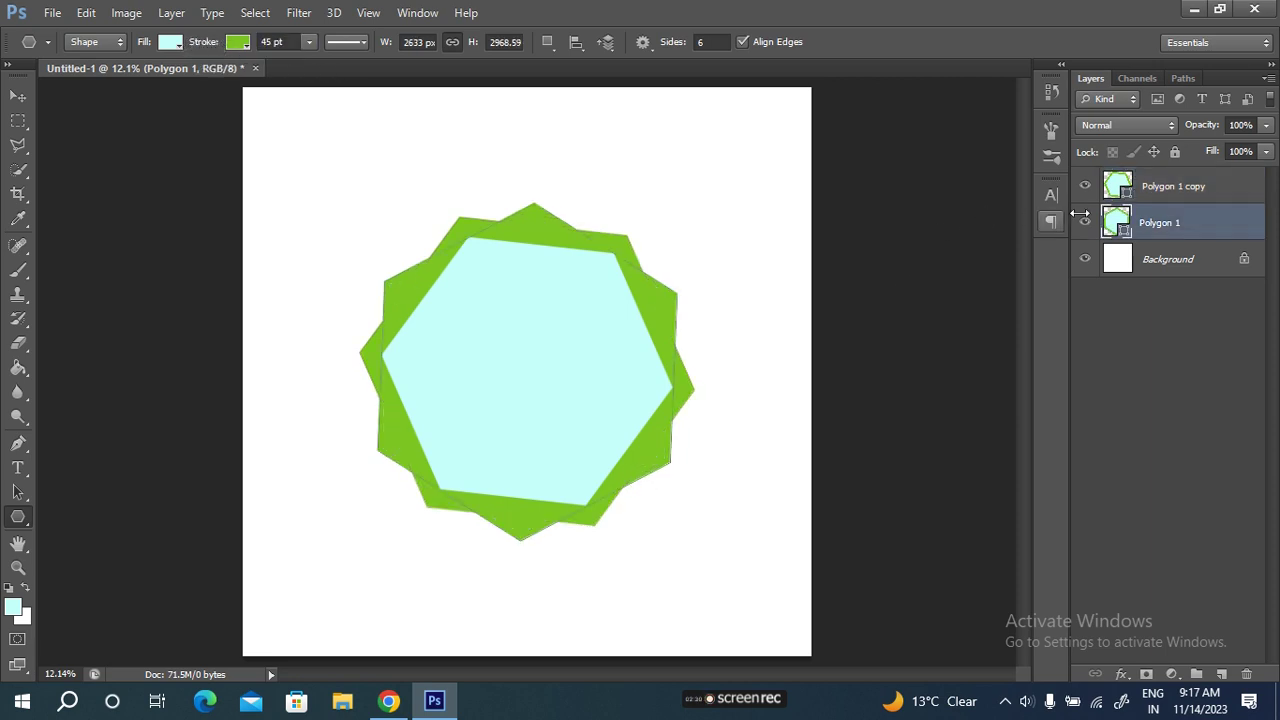
{"action": "left_click", "coordinate": [1192, 188]}
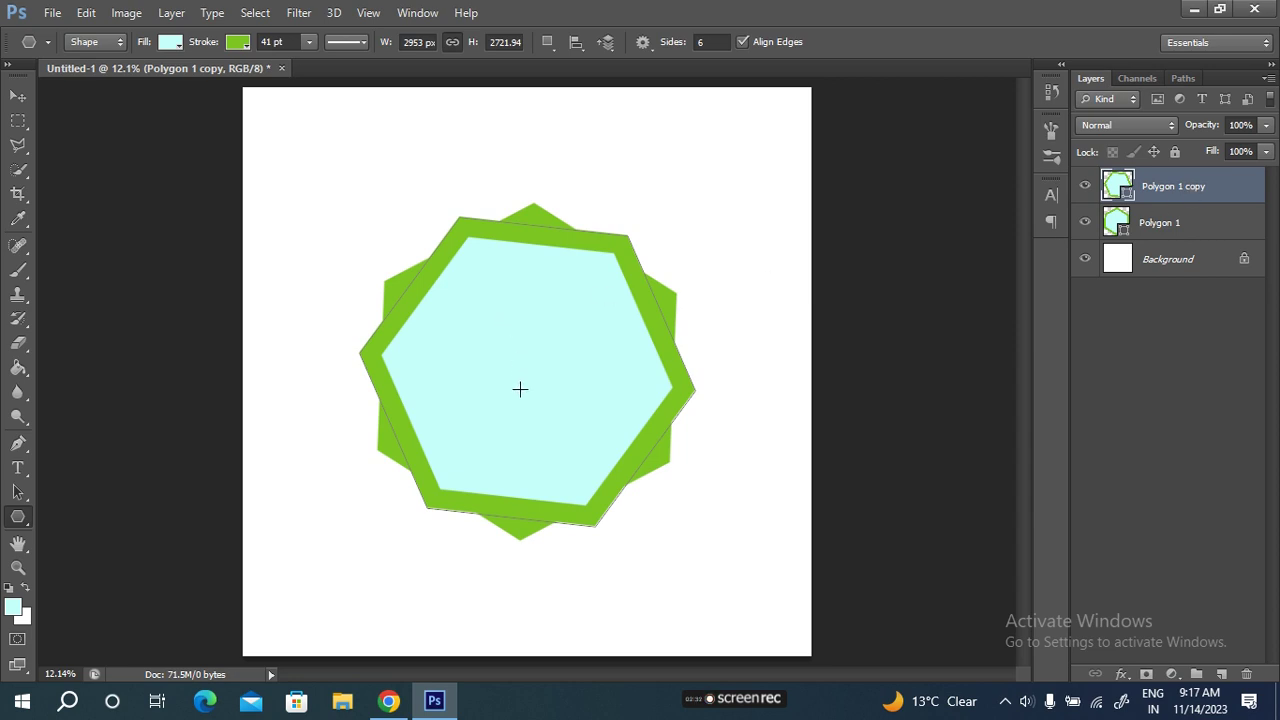
{"action": "left_click", "coordinate": [300, 13]}
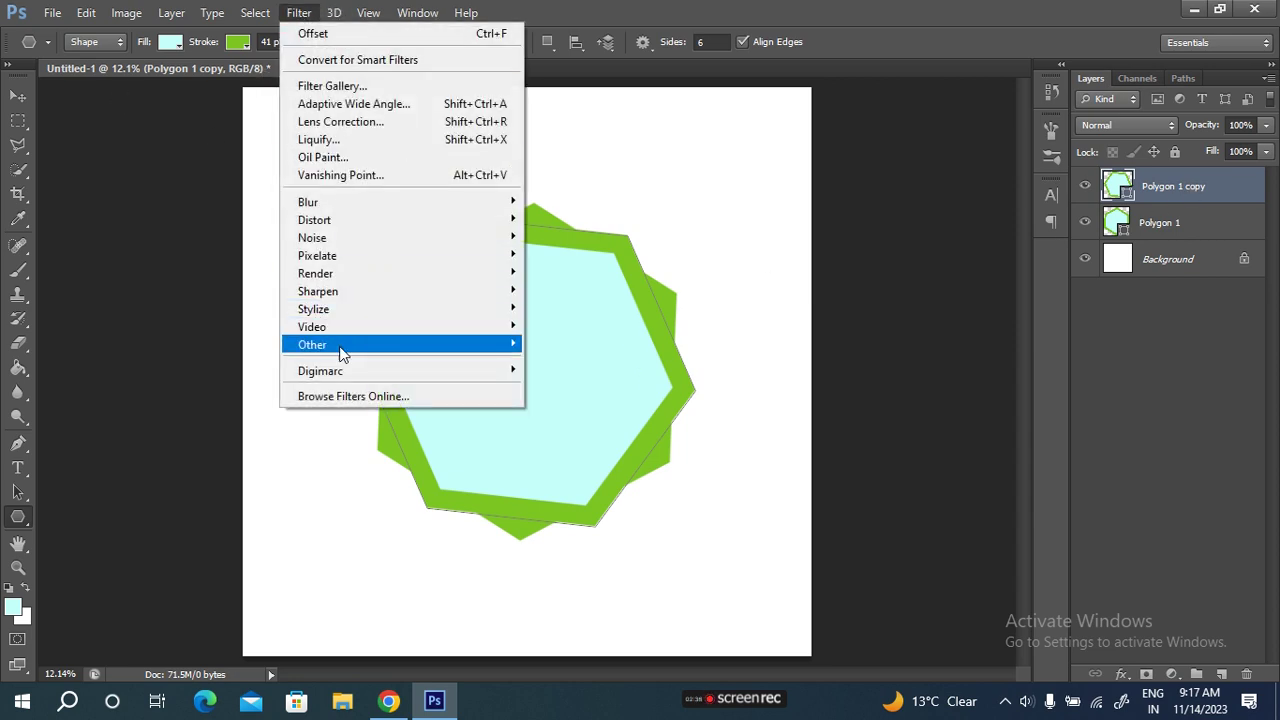
{"action": "mouse_move", "coordinate": [400, 344]}
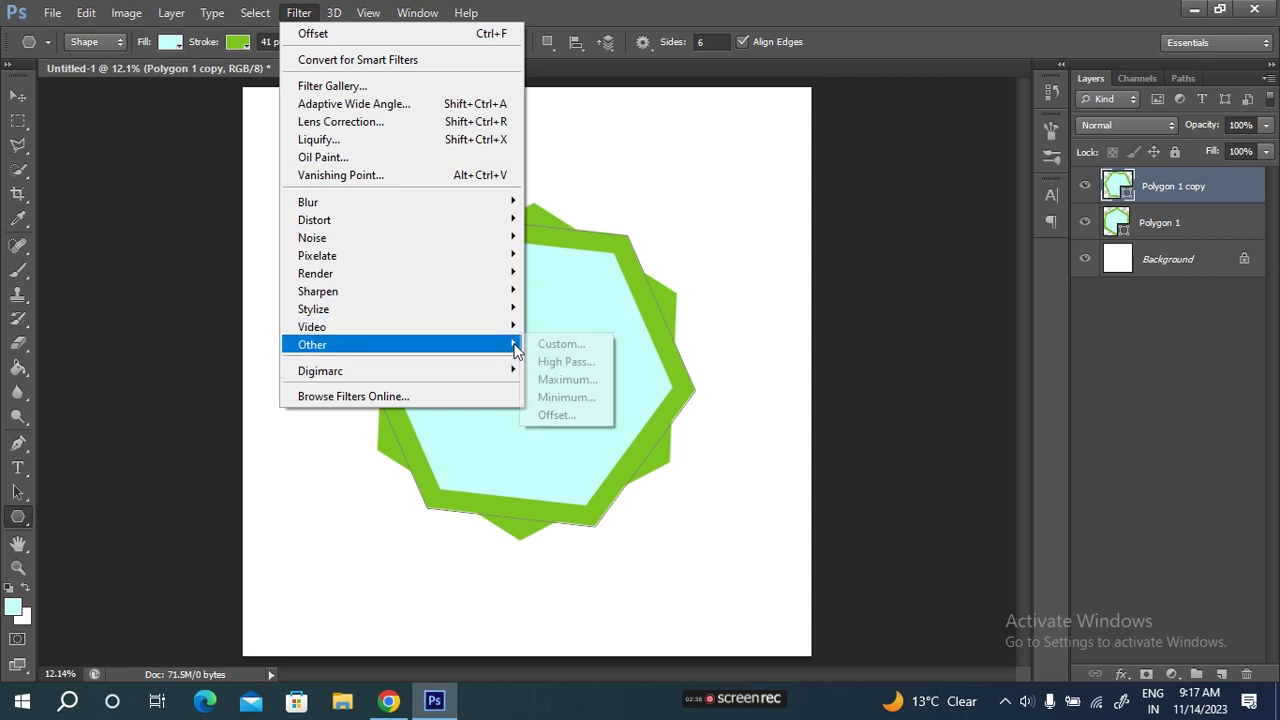
Rasterize the hexagon copy and offset it +2500 px horizontally and vertically with Wrap Around.
{"action": "left_click", "coordinate": [558, 416]}
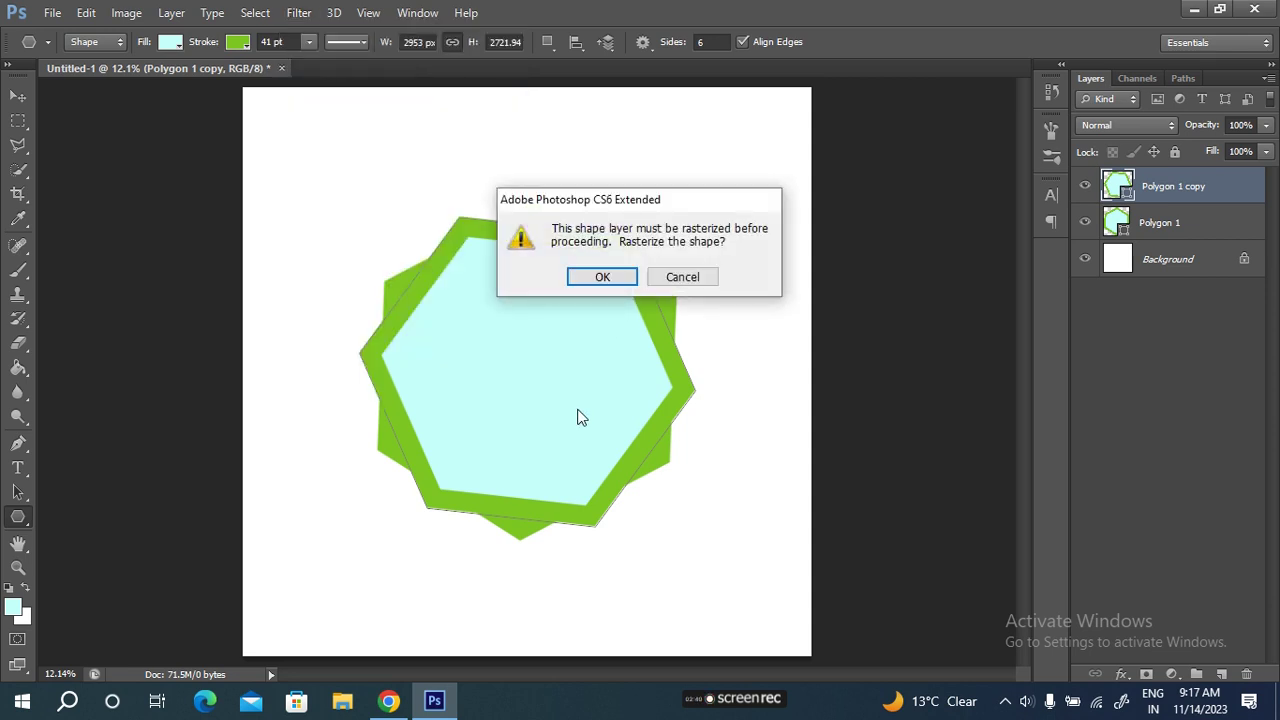
{"action": "left_click", "coordinate": [592, 274]}
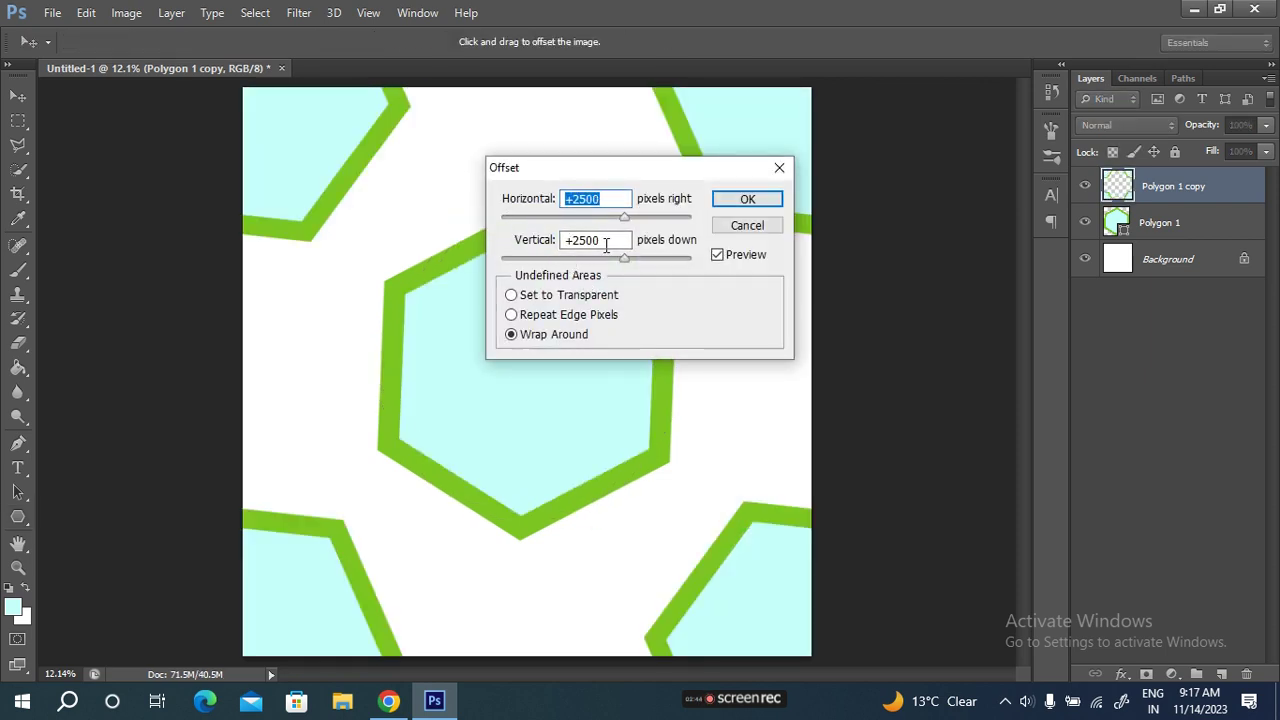
{"action": "left_click", "coordinate": [608, 199]}
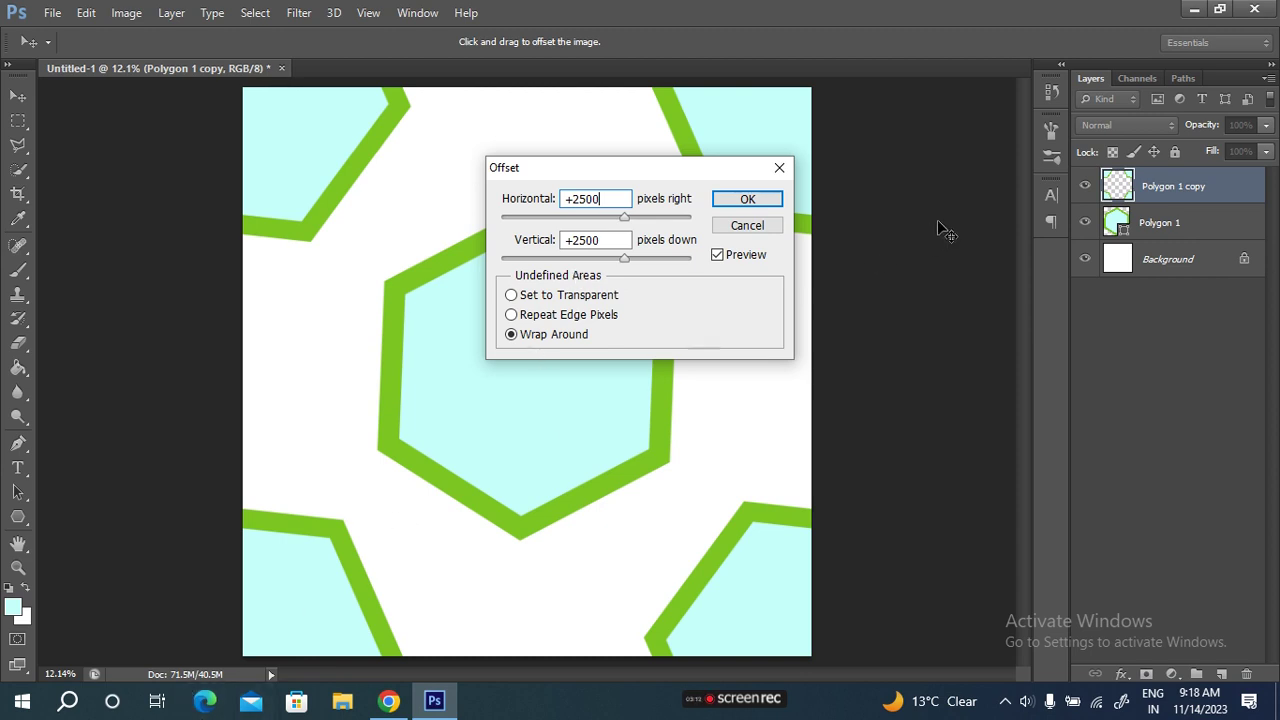
{"action": "left_click", "coordinate": [762, 202]}
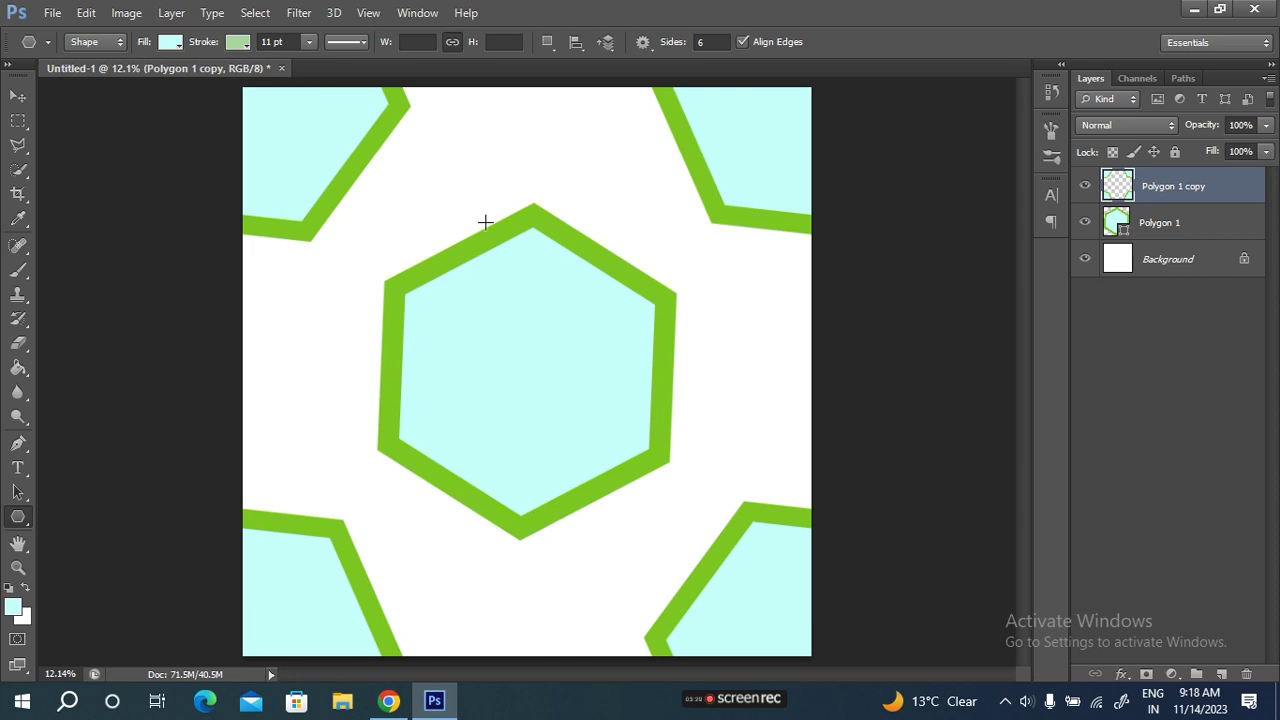
Define the canvas as a new pattern and add a Pattern Fill layer using it.
{"action": "left_click", "coordinate": [87, 13]}
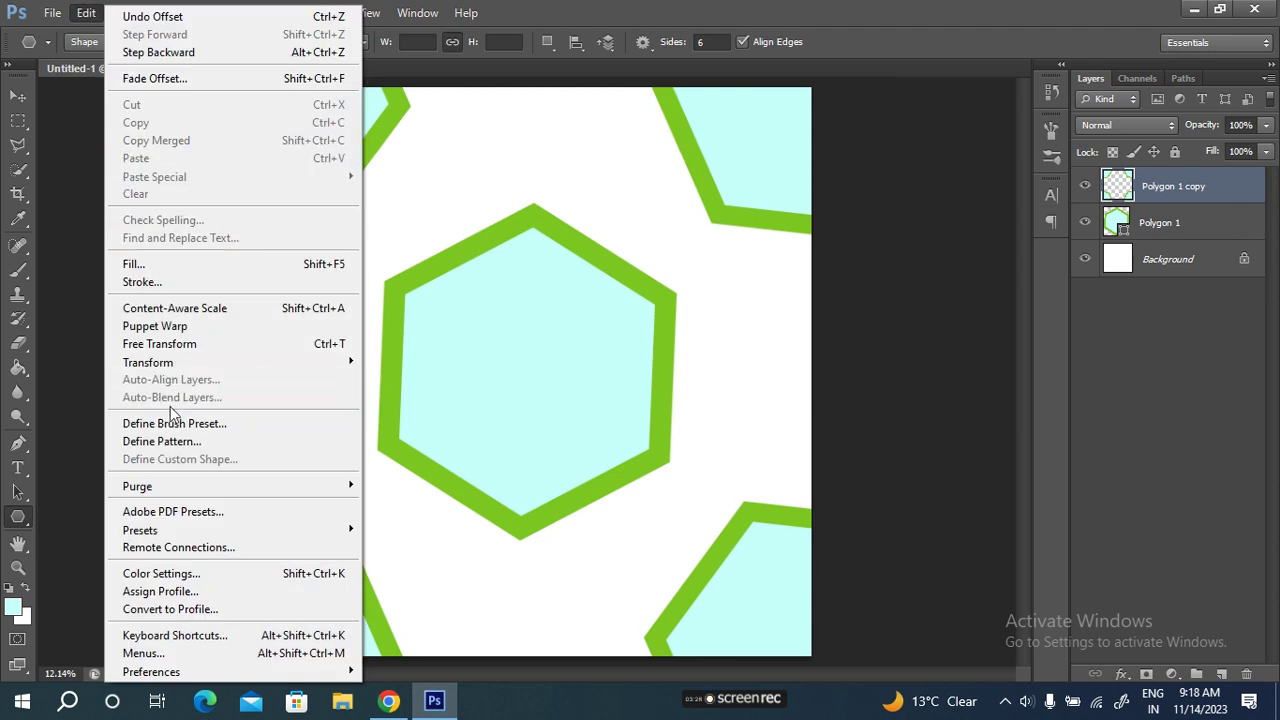
{"action": "left_click", "coordinate": [147, 439]}
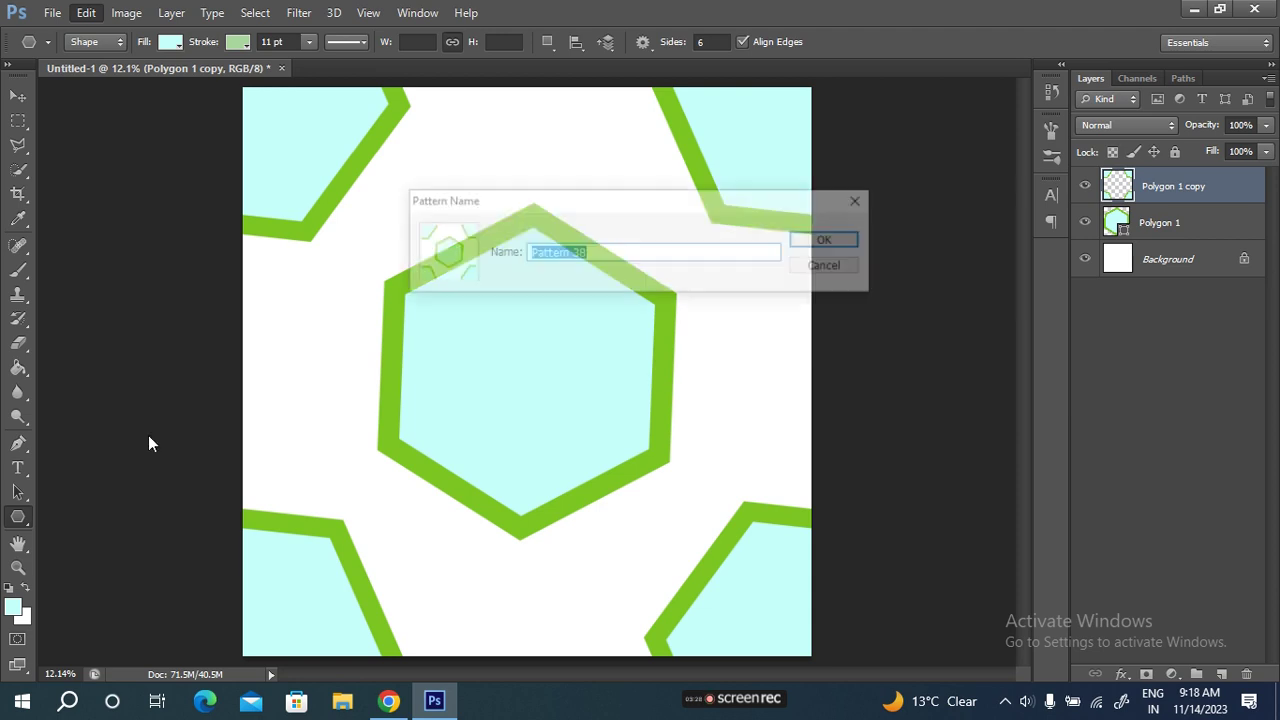
{"action": "left_click", "coordinate": [826, 240]}
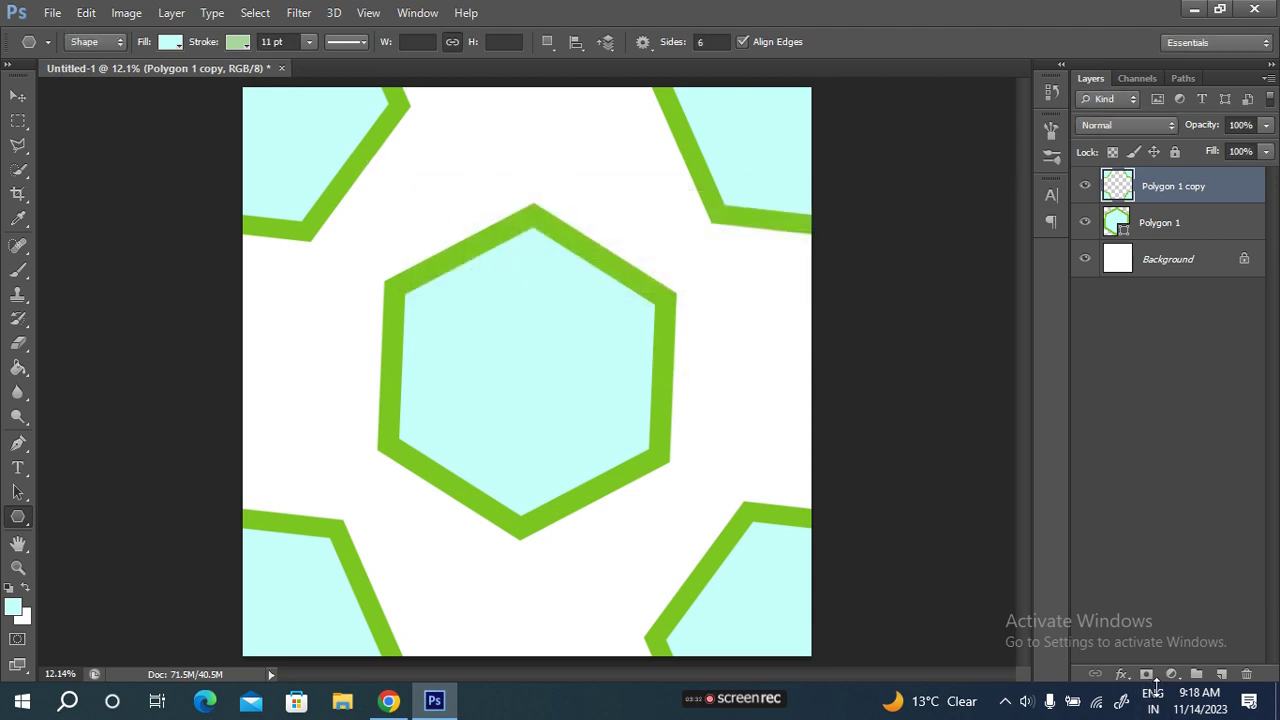
{"action": "left_click", "coordinate": [1173, 676]}
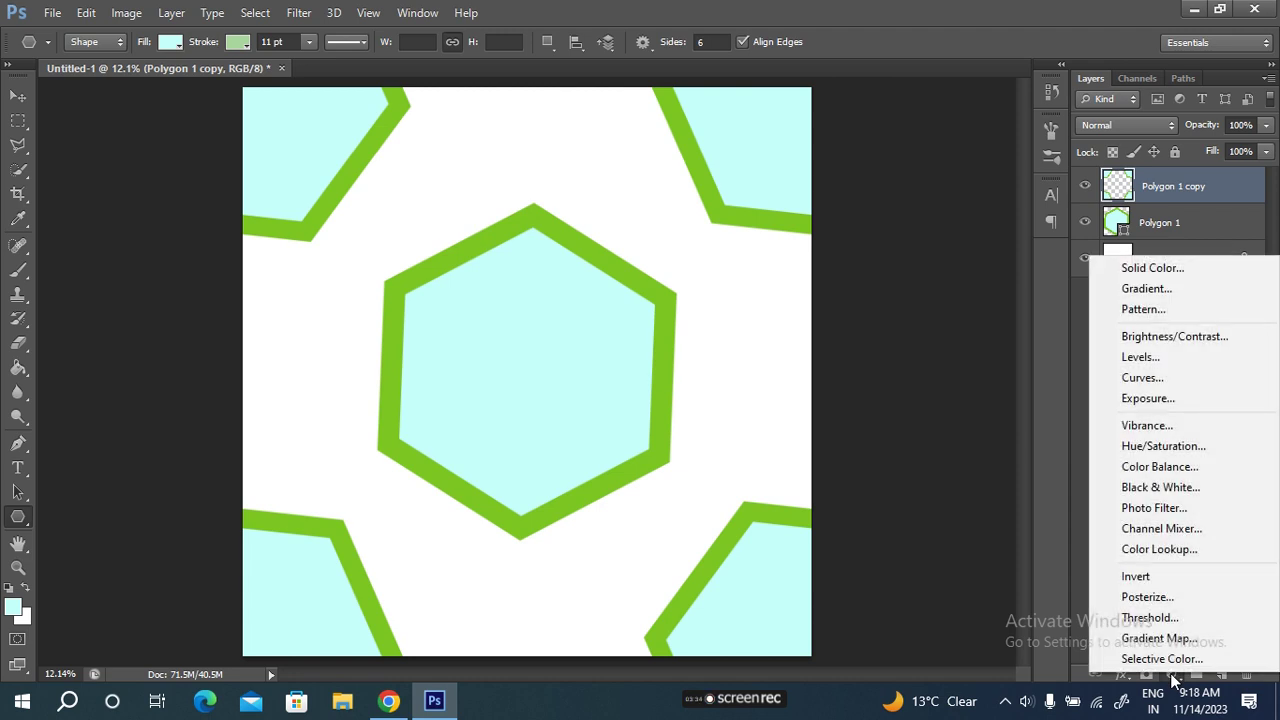
{"action": "left_click", "coordinate": [1143, 309]}
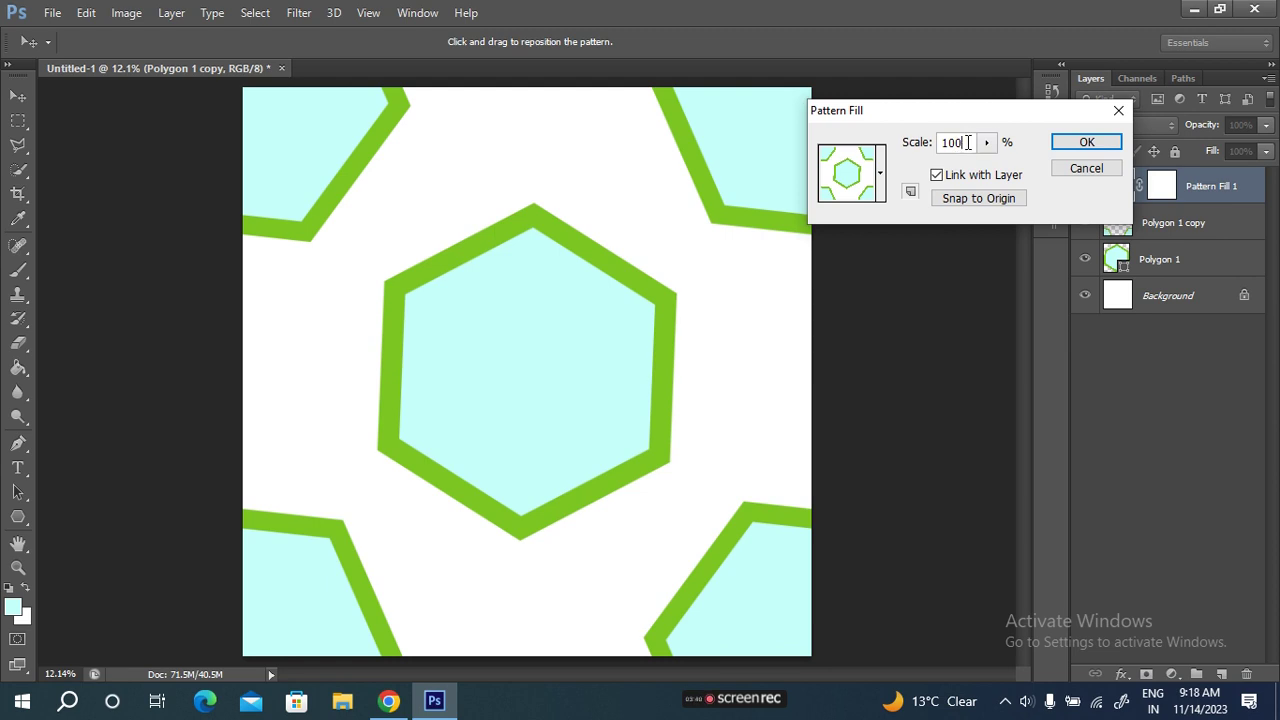
Lower the Pattern Fill scale from 100% to 23% and apply it.
{"action": "scroll", "coordinate": [968, 142], "scroll_direction": "down", "scroll_amount": 4}
{"action": "scroll", "coordinate": [968, 142], "scroll_direction": "down", "scroll_amount": 5}
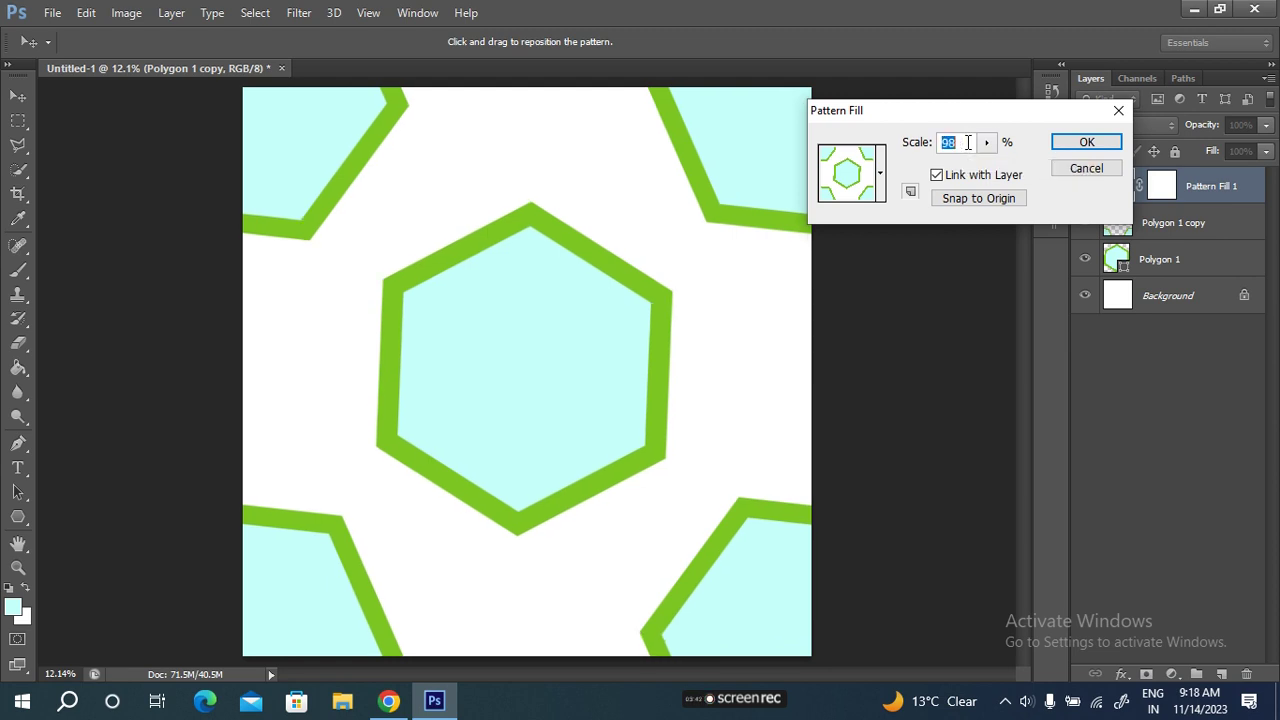
{"action": "scroll", "coordinate": [968, 142], "scroll_direction": "down", "scroll_amount": 5}
{"action": "scroll", "coordinate": [968, 142], "scroll_direction": "down", "scroll_amount": 5}
{"action": "scroll", "coordinate": [968, 142], "scroll_direction": "down", "scroll_amount": 9}
{"action": "scroll", "coordinate": [968, 142], "scroll_direction": "down", "scroll_amount": 9}
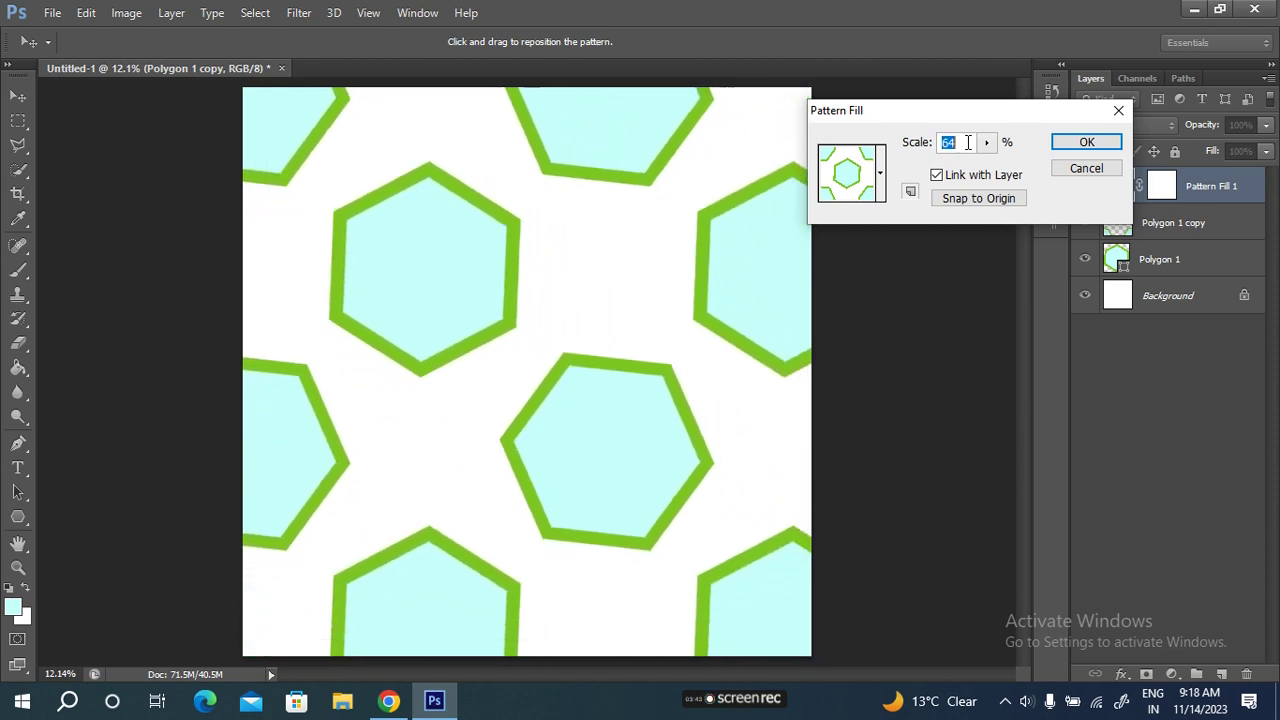
{"action": "scroll", "coordinate": [968, 142], "scroll_direction": "down", "scroll_amount": 9}
{"action": "scroll", "coordinate": [968, 142], "scroll_direction": "down", "scroll_amount": 9}
{"action": "scroll", "coordinate": [968, 142], "scroll_direction": "down", "scroll_amount": 5}
{"action": "scroll", "coordinate": [968, 142], "scroll_direction": "down", "scroll_amount": 5}
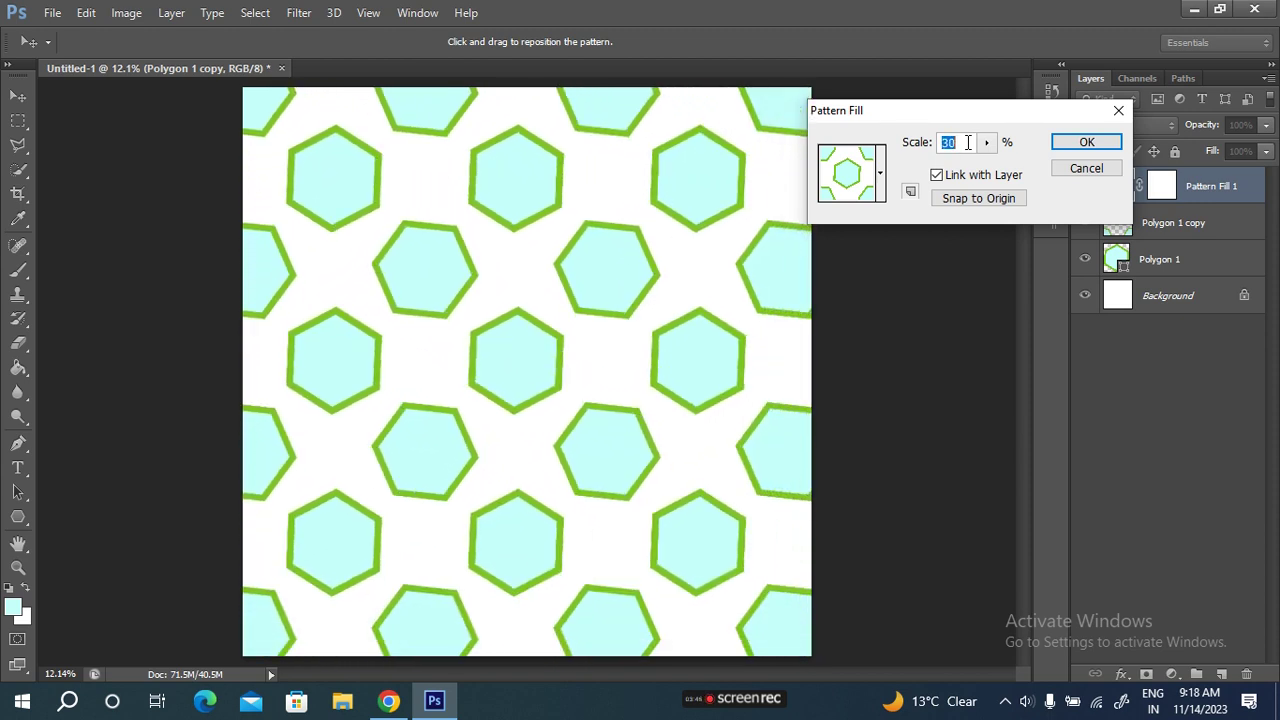
{"action": "scroll", "coordinate": [968, 142], "scroll_direction": "down", "scroll_amount": 5}
{"action": "scroll", "coordinate": [968, 142], "scroll_direction": "down", "scroll_amount": 5}
{"action": "scroll", "coordinate": [968, 142], "scroll_direction": "down", "scroll_amount": 1}
{"action": "scroll", "coordinate": [968, 142], "scroll_direction": "down", "scroll_amount": 1}
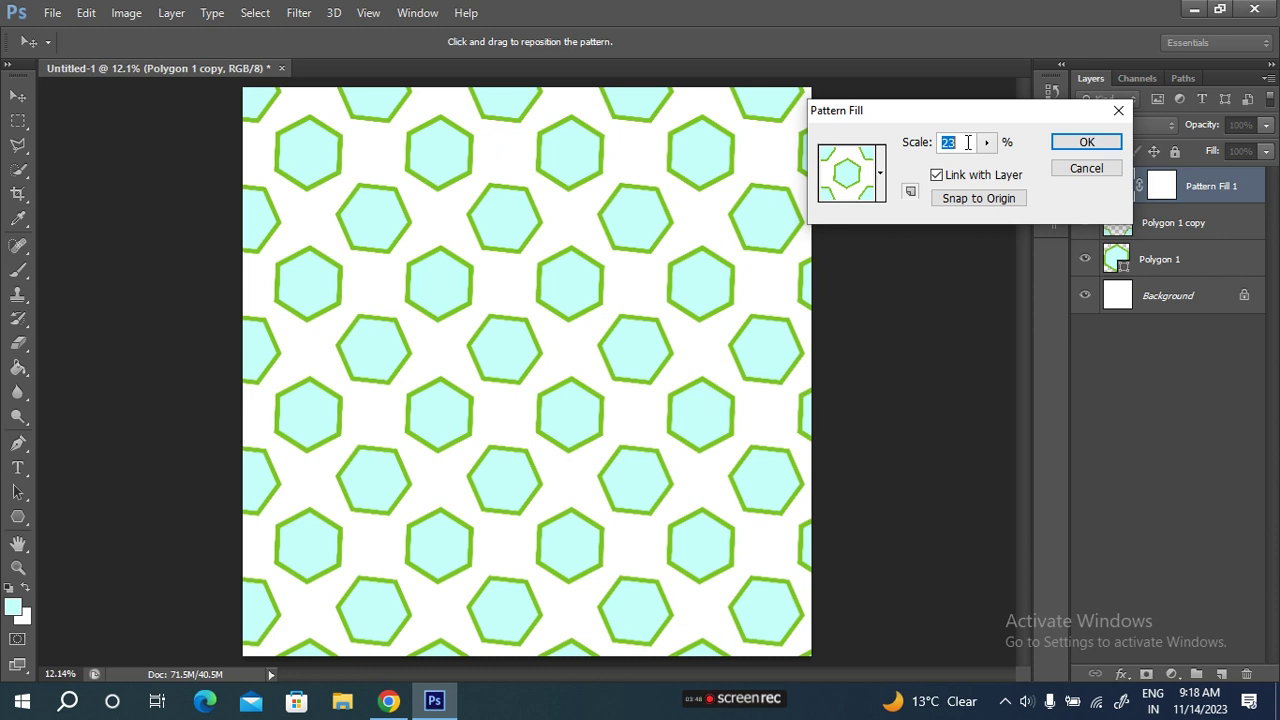
{"action": "scroll", "coordinate": [968, 142], "scroll_direction": "down", "scroll_amount": 1}
{"action": "key", "text": "Return"}
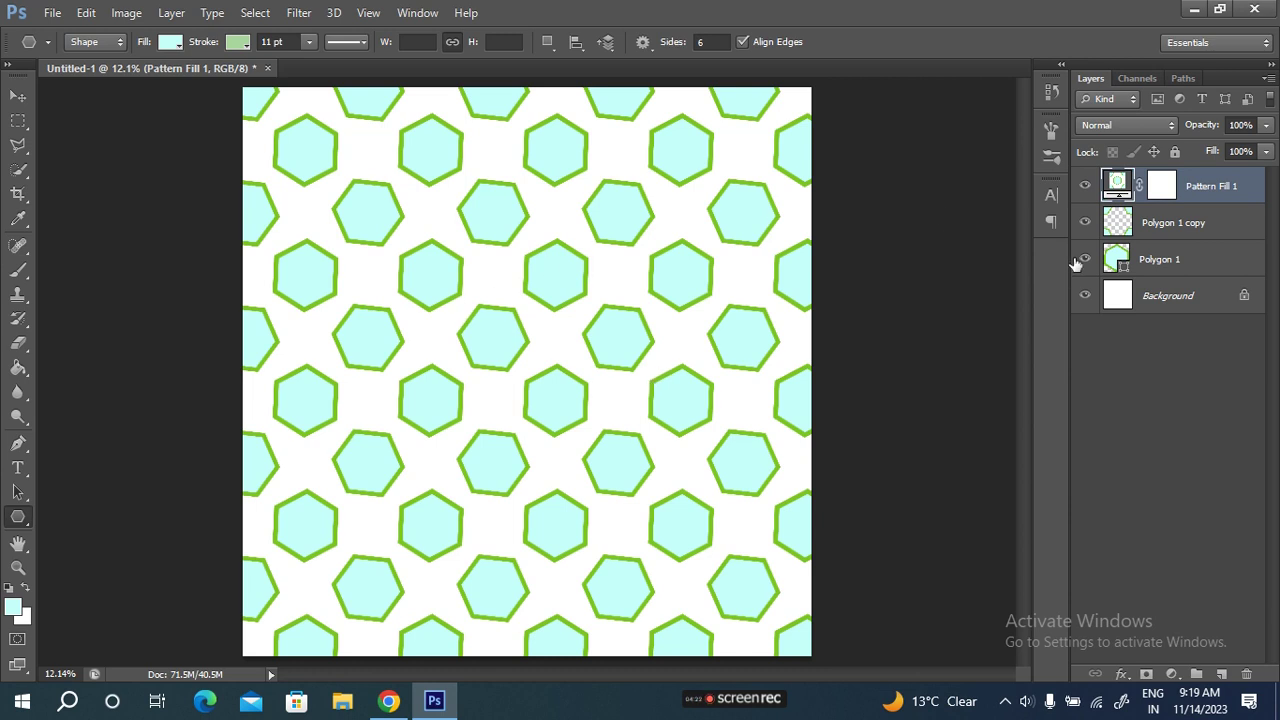
Hide Pattern Fill 1 and delete the Polygon 1 copy layer.
{"action": "left_click", "coordinate": [1084, 188]}
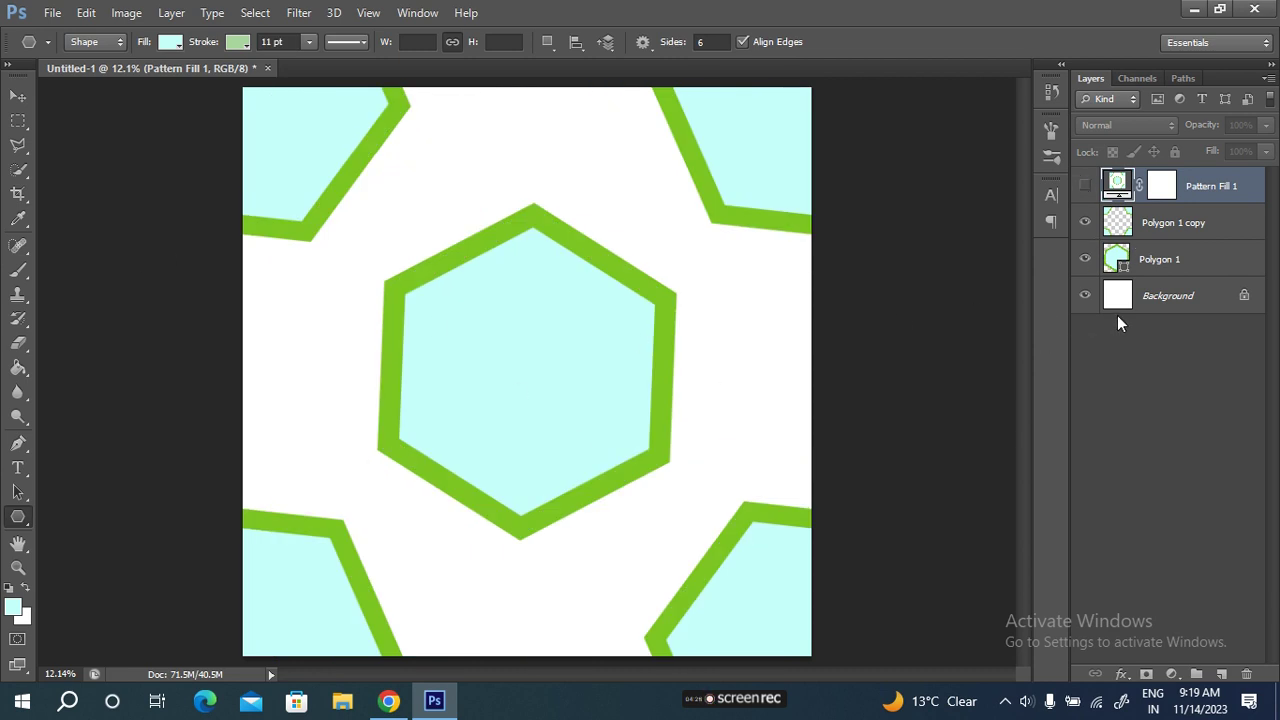
{"action": "left_click", "coordinate": [1162, 226]}
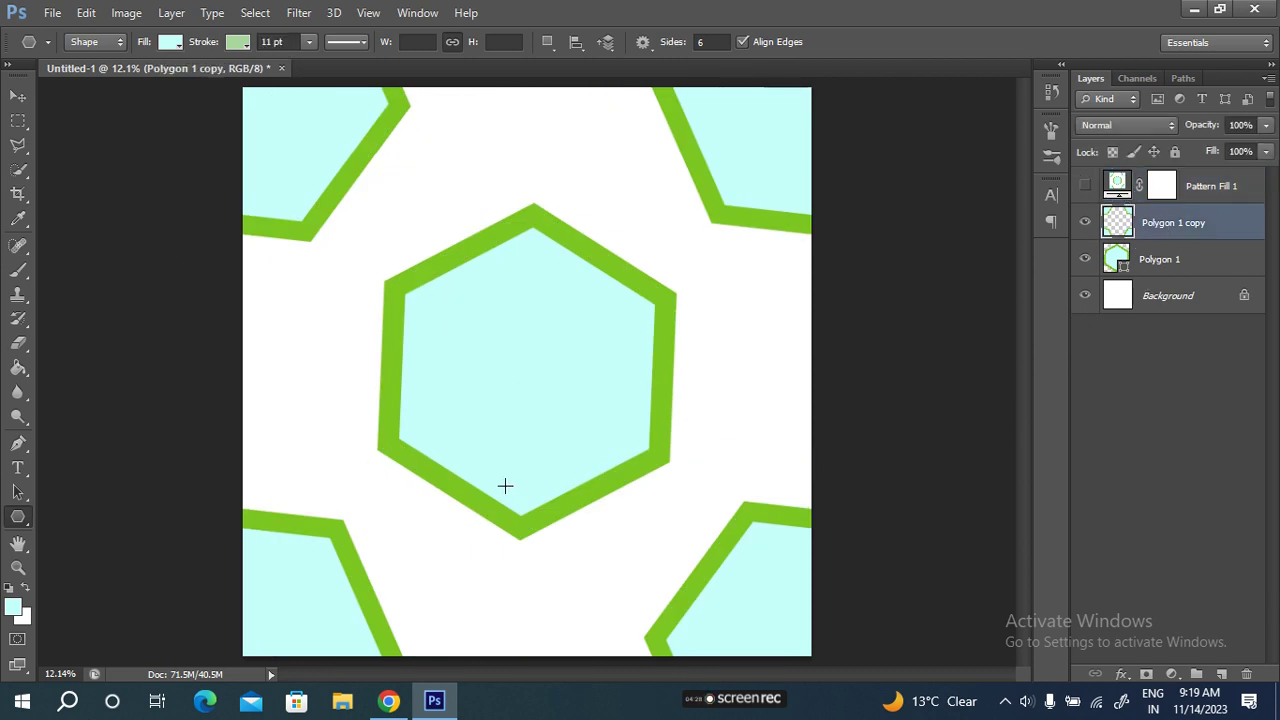
{"action": "key", "text": "Delete"}
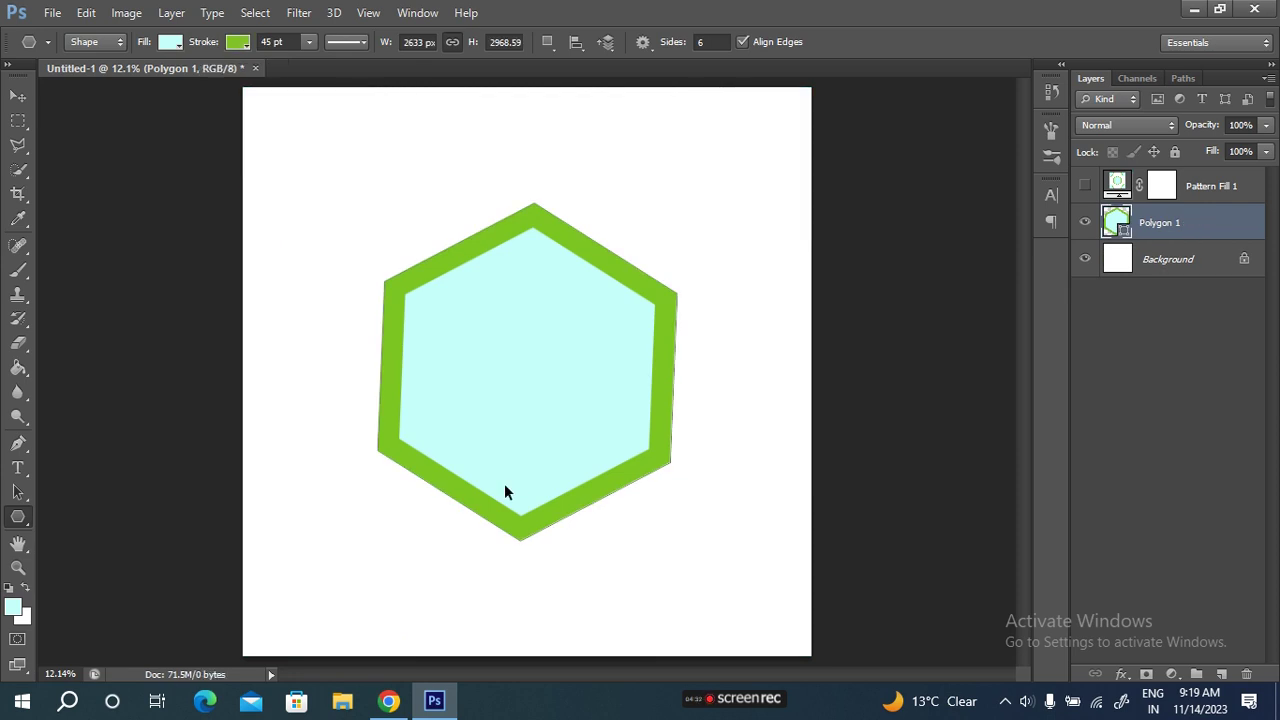
Scale the remaining hexagon to 74% with width and height linked.
{"action": "key", "text": "ctrl+t"}
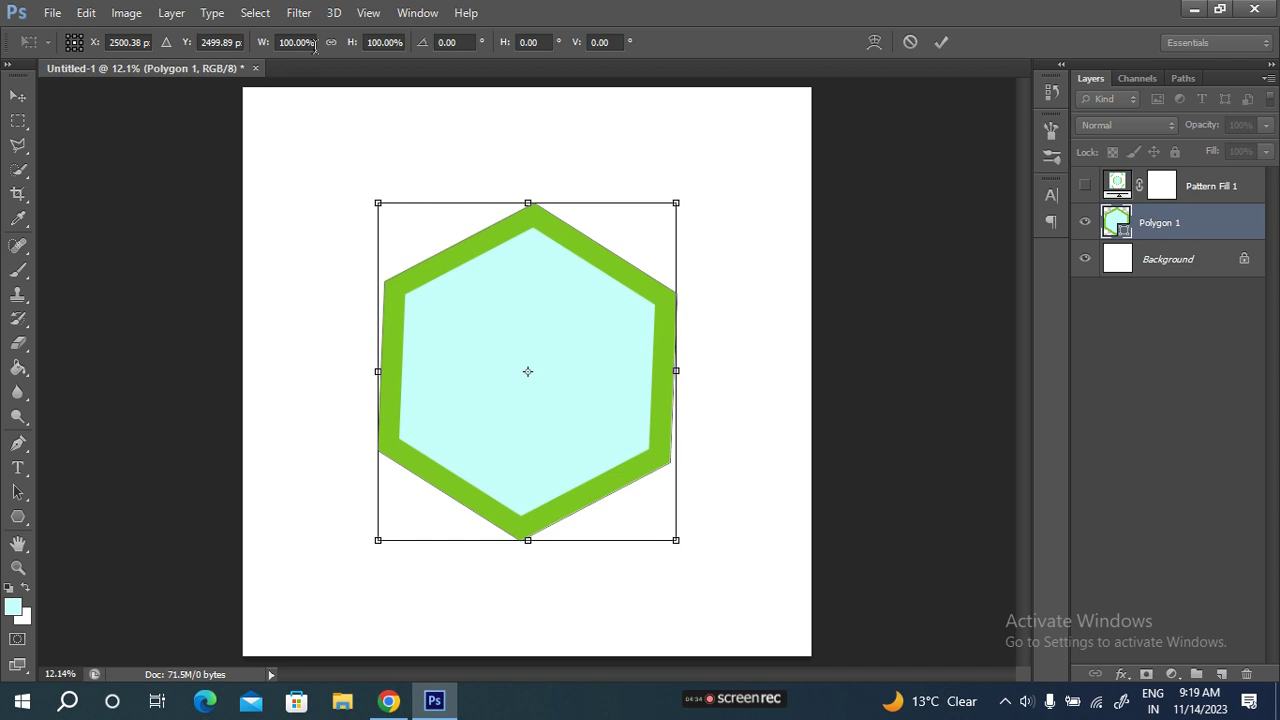
{"action": "left_click", "coordinate": [331, 45]}
{"action": "mouse_move", "coordinate": [253, 45]}
{"action": "left_mouse_down"}
{"action": "mouse_move", "coordinate": [222, 45]}
{"action": "mouse_move", "coordinate": [236, 45]}
{"action": "left_mouse_up"}
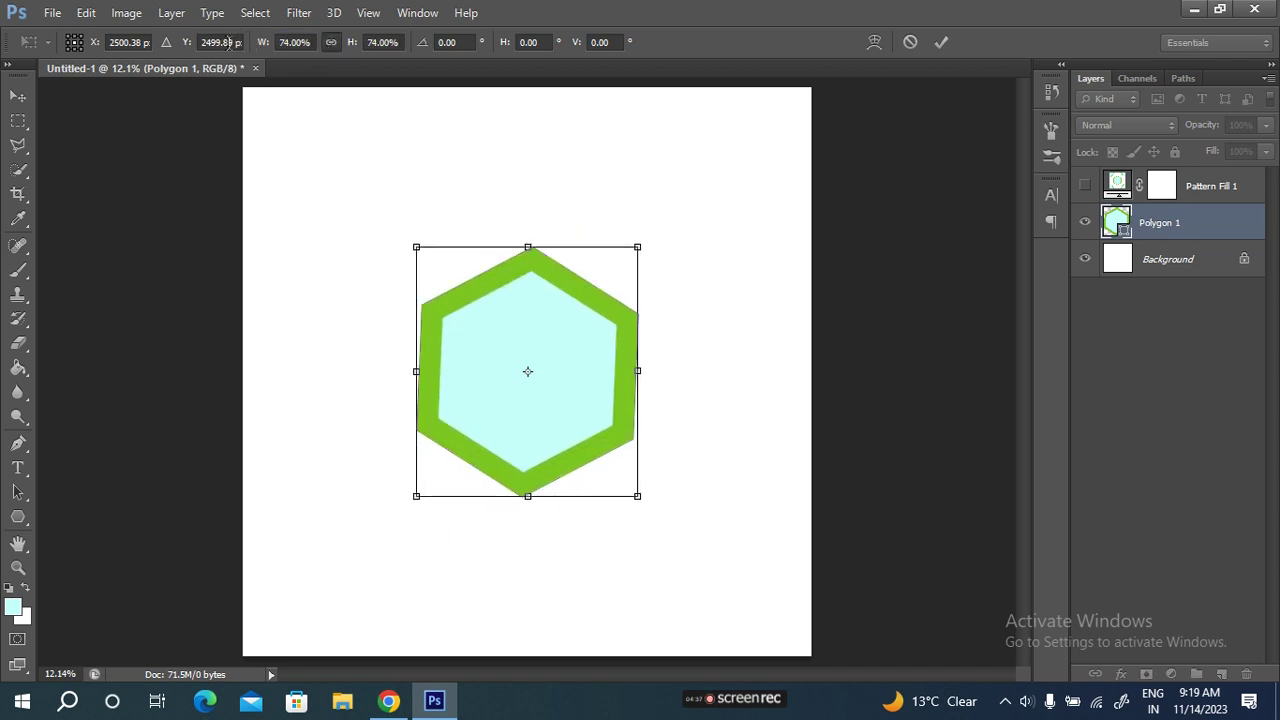
{"action": "left_click", "coordinate": [941, 41]}
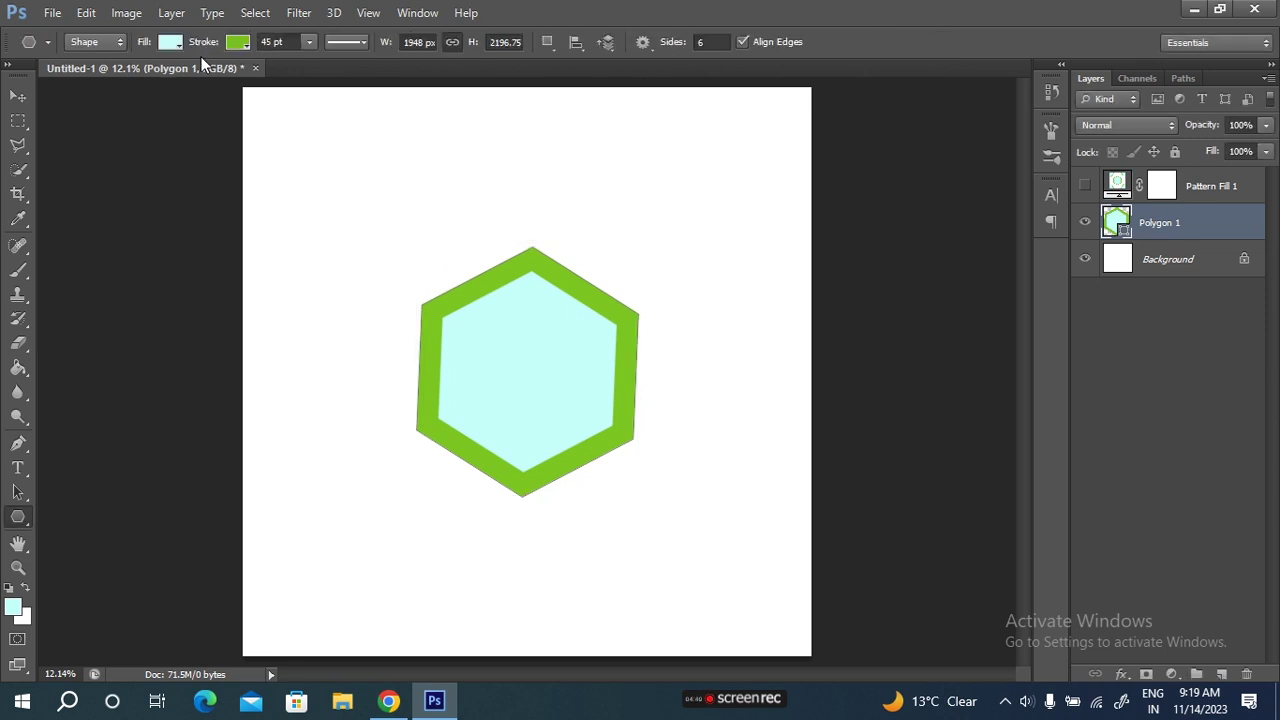
Set the hexagon outline width to 24 pt and try green fills.
{"action": "left_click_drag", "start_coordinate": [213, 44], "coordinate": [193, 45]}
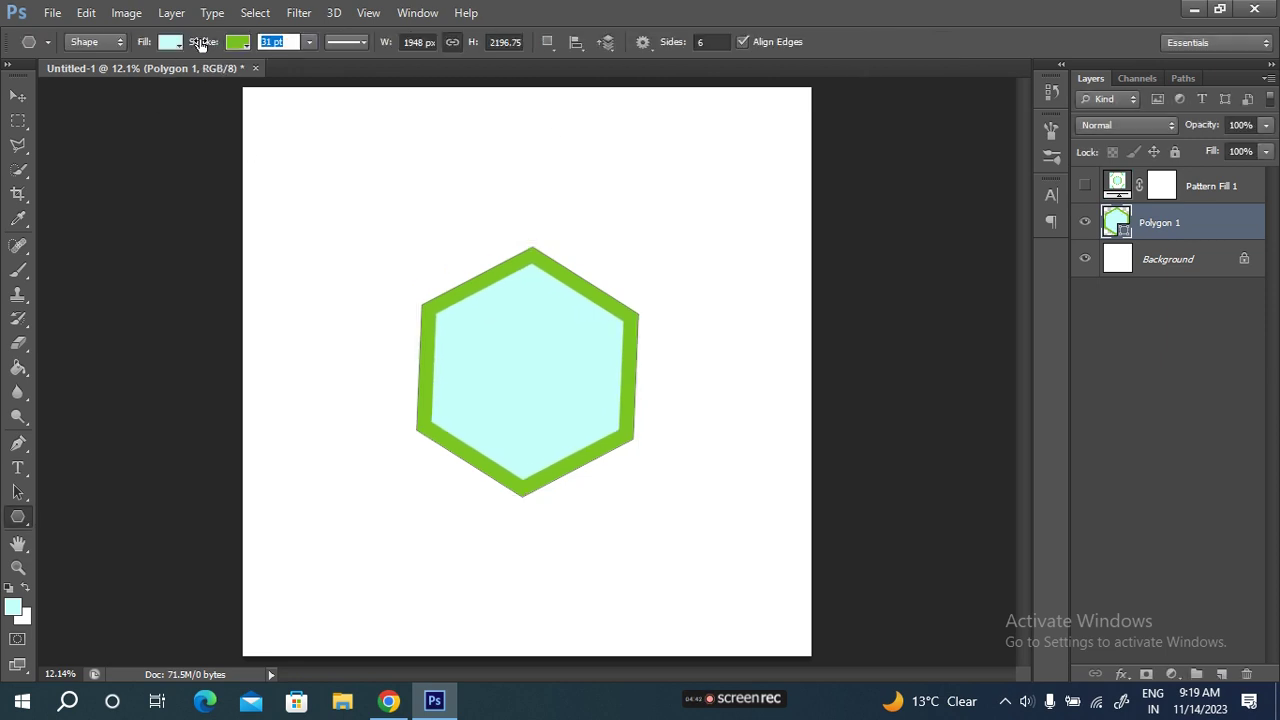
{"action": "left_click", "coordinate": [168, 42]}
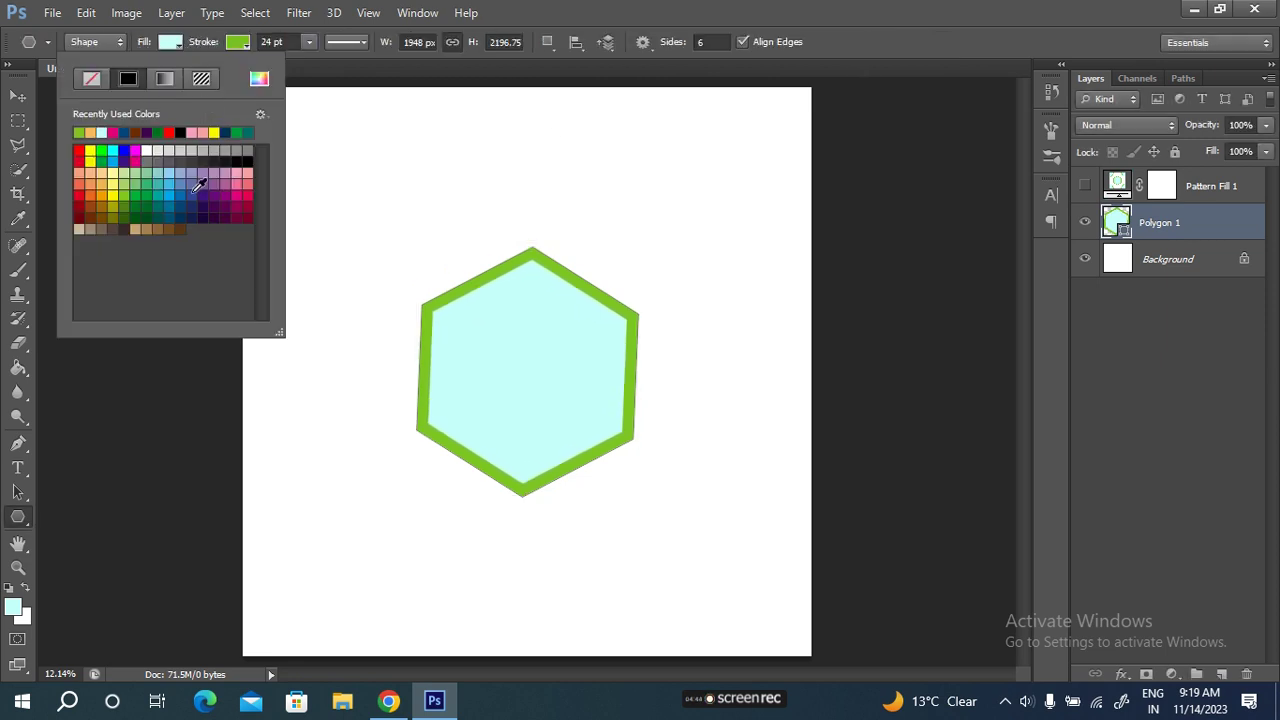
{"action": "left_click", "coordinate": [133, 174]}
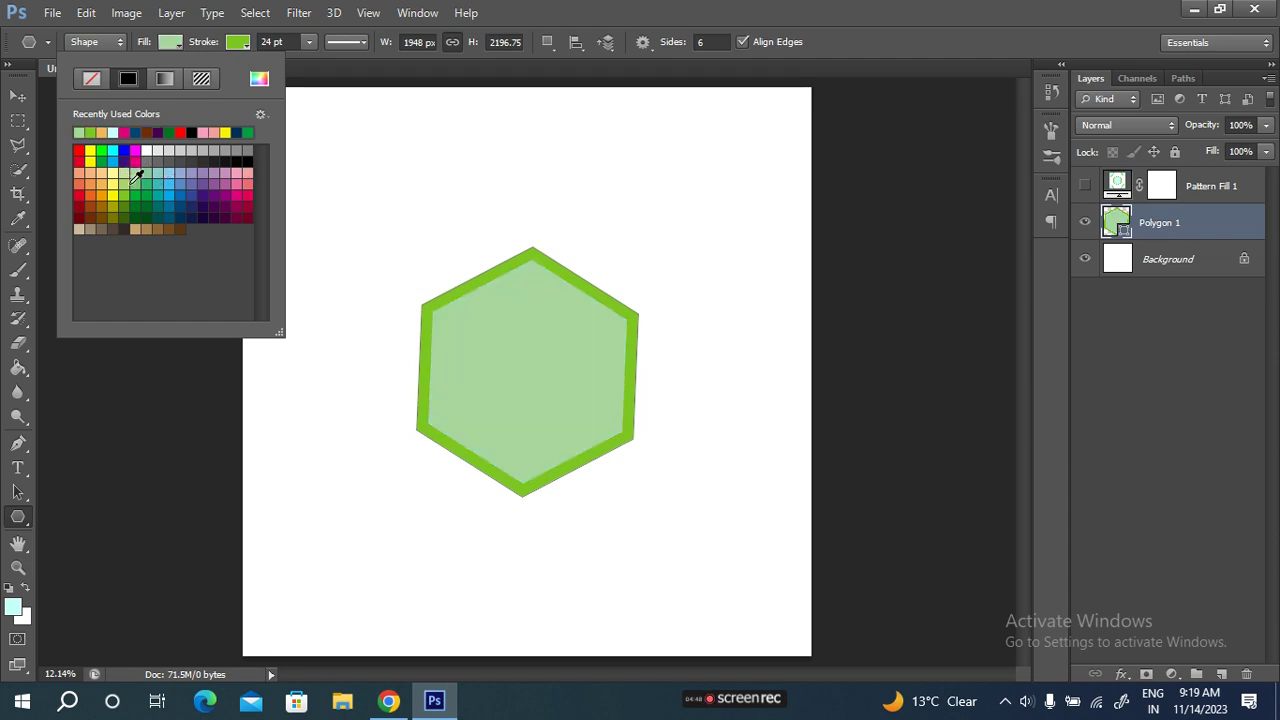
{"action": "left_click", "coordinate": [137, 184]}
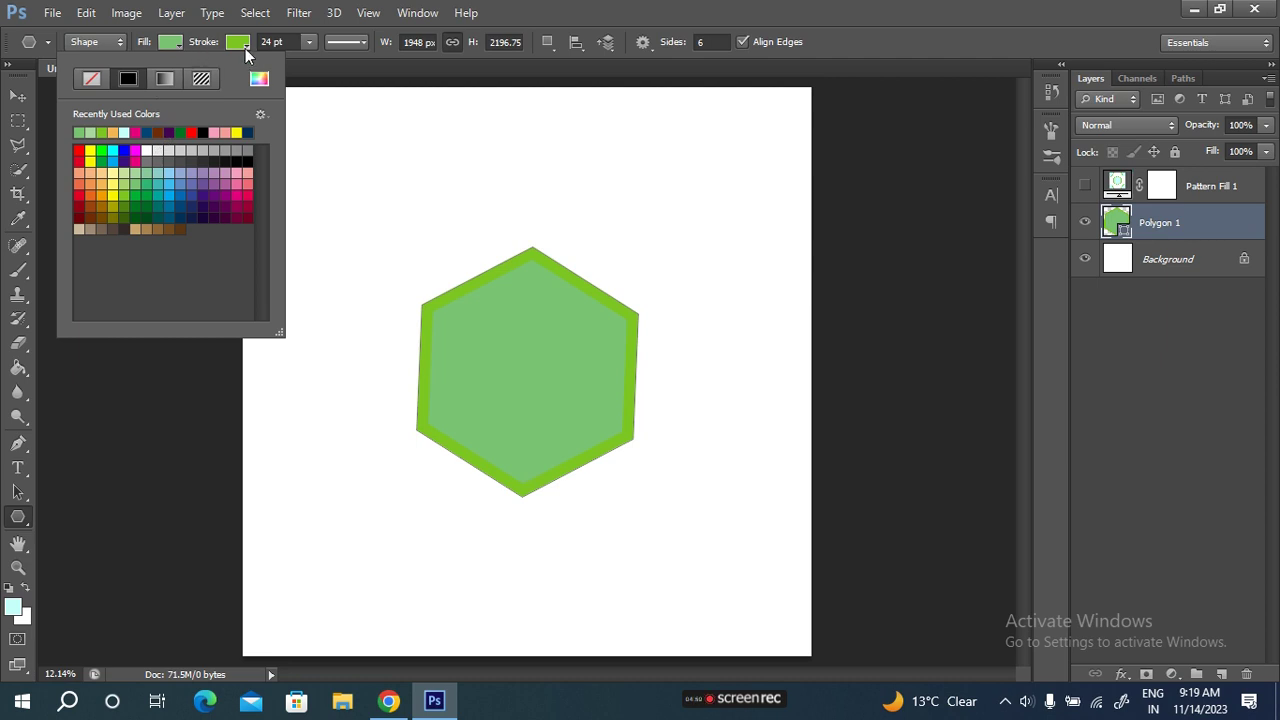
{"action": "left_click", "coordinate": [235, 44]}
{"action": "left_click", "coordinate": [174, 47]}
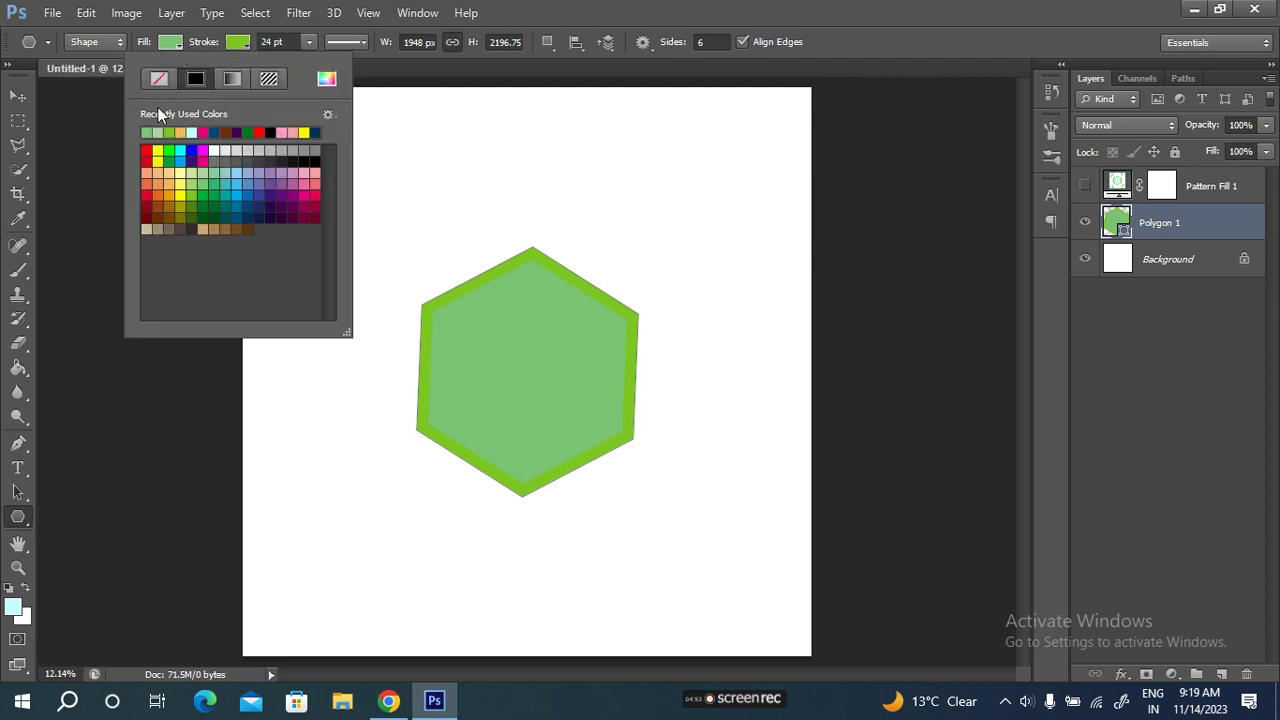
{"action": "left_click", "coordinate": [198, 47]}
Make the hexagon fill bright green and its outline red.
{"action": "left_click", "coordinate": [164, 40]}
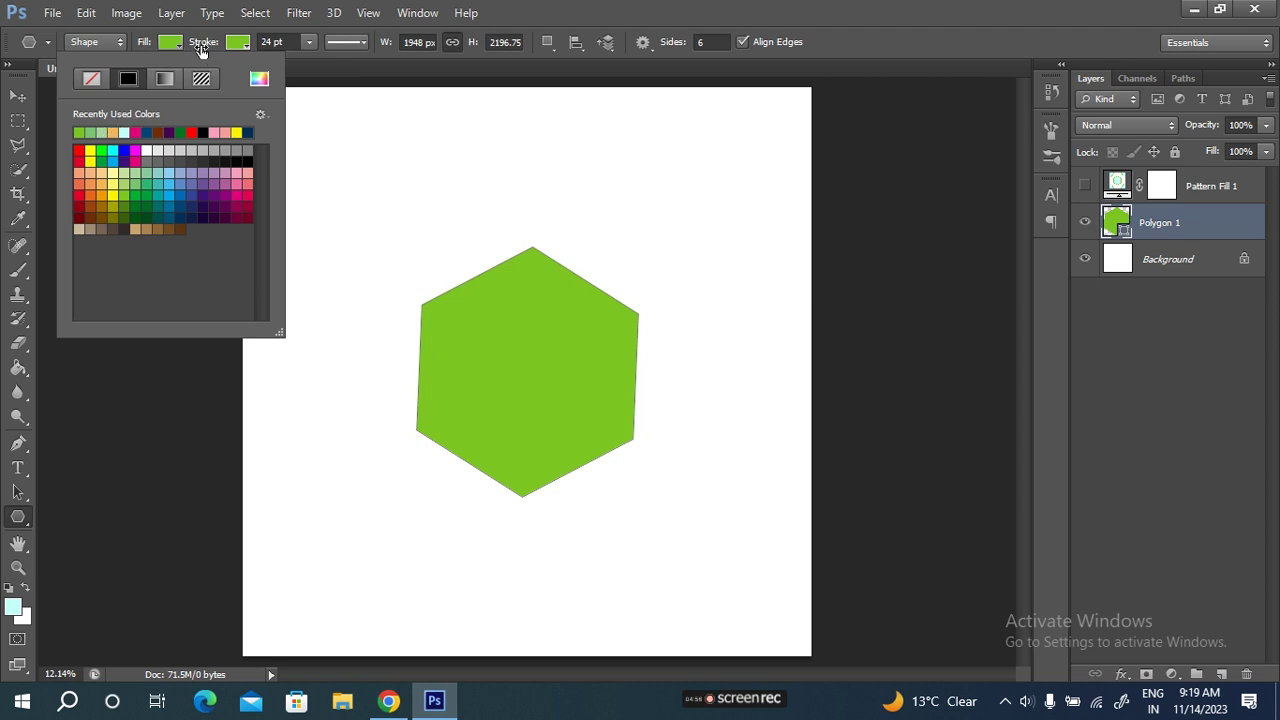
{"action": "left_click", "coordinate": [101, 150]}
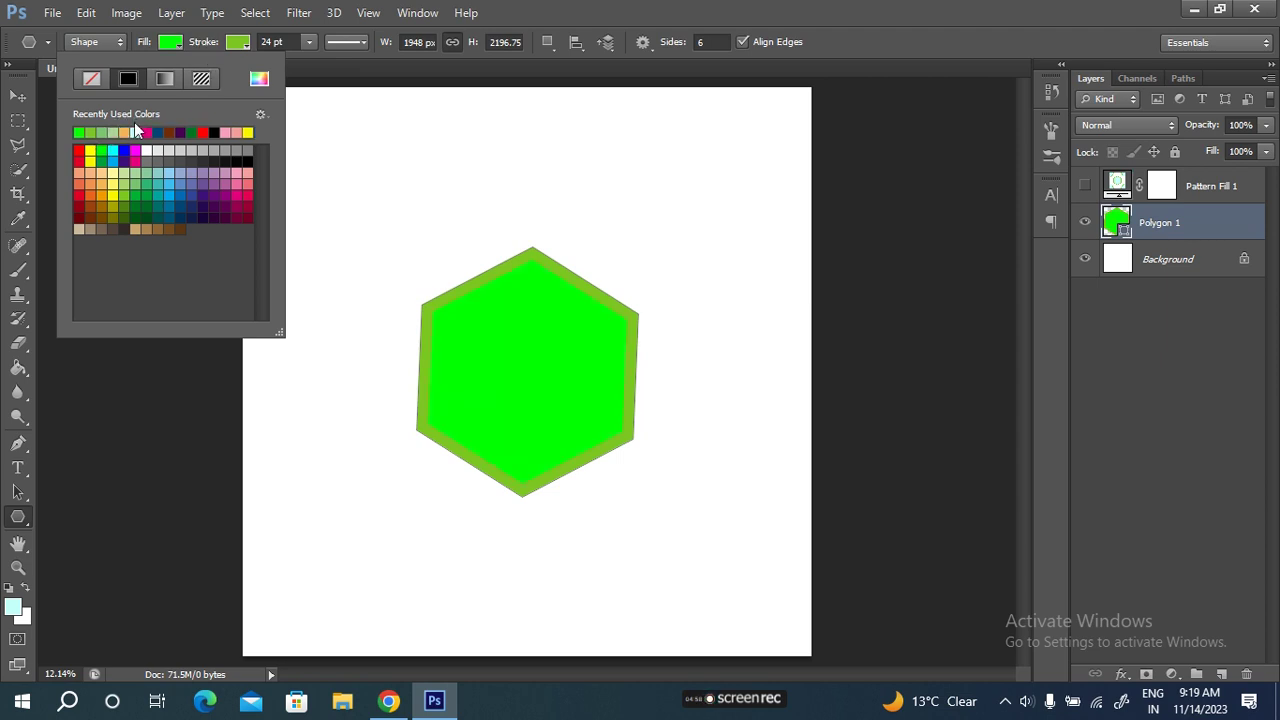
{"action": "left_click", "coordinate": [237, 43]}
{"action": "left_click", "coordinate": [237, 43]}
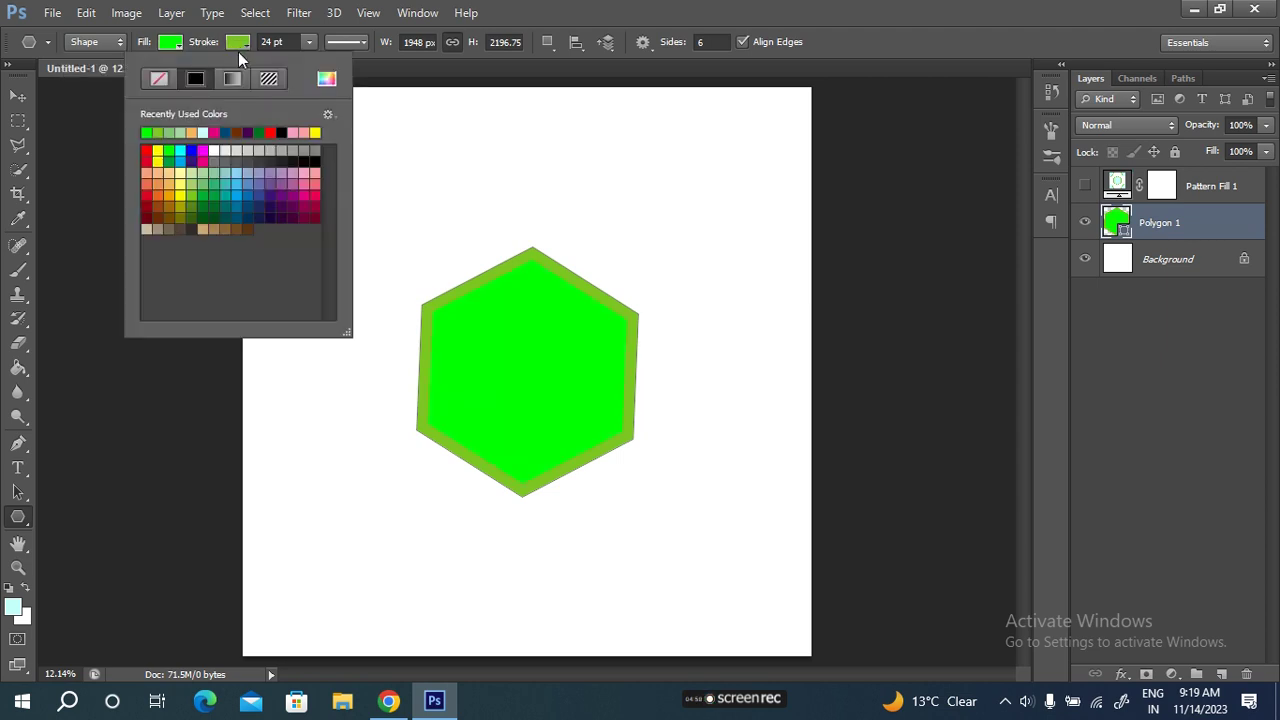
{"action": "left_click", "coordinate": [146, 150]}
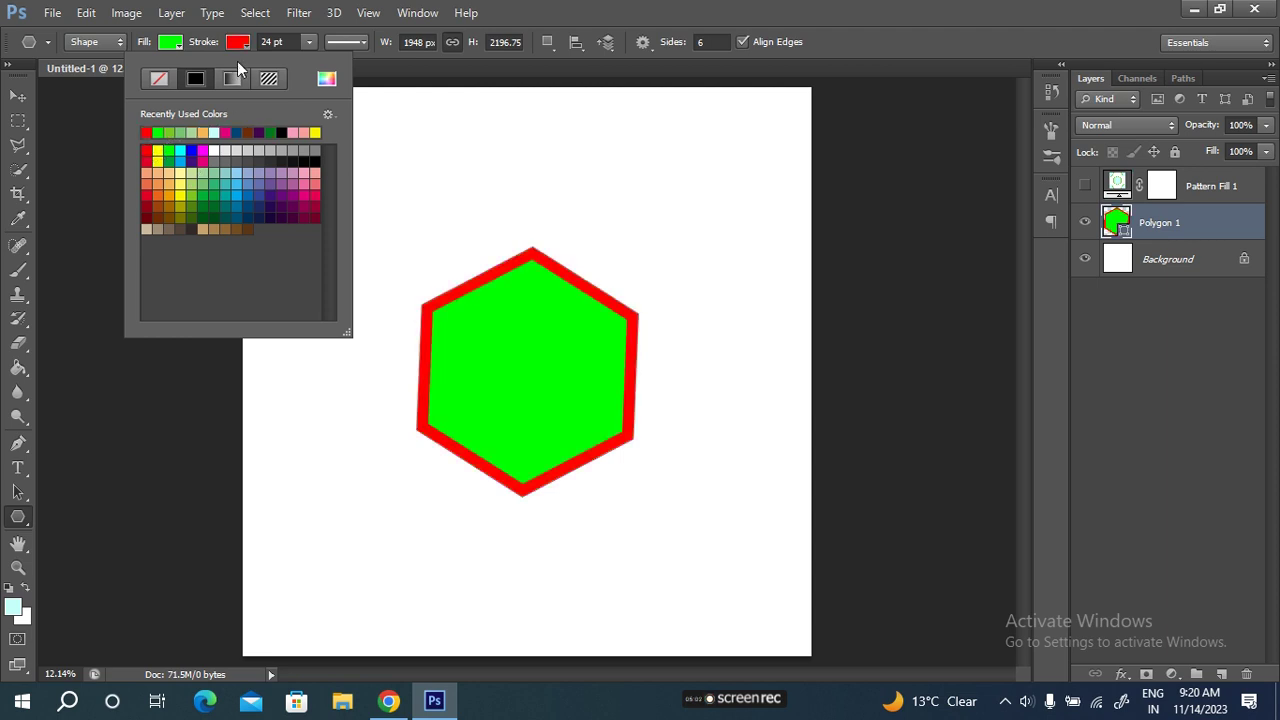
{"action": "left_click", "coordinate": [194, 45]}
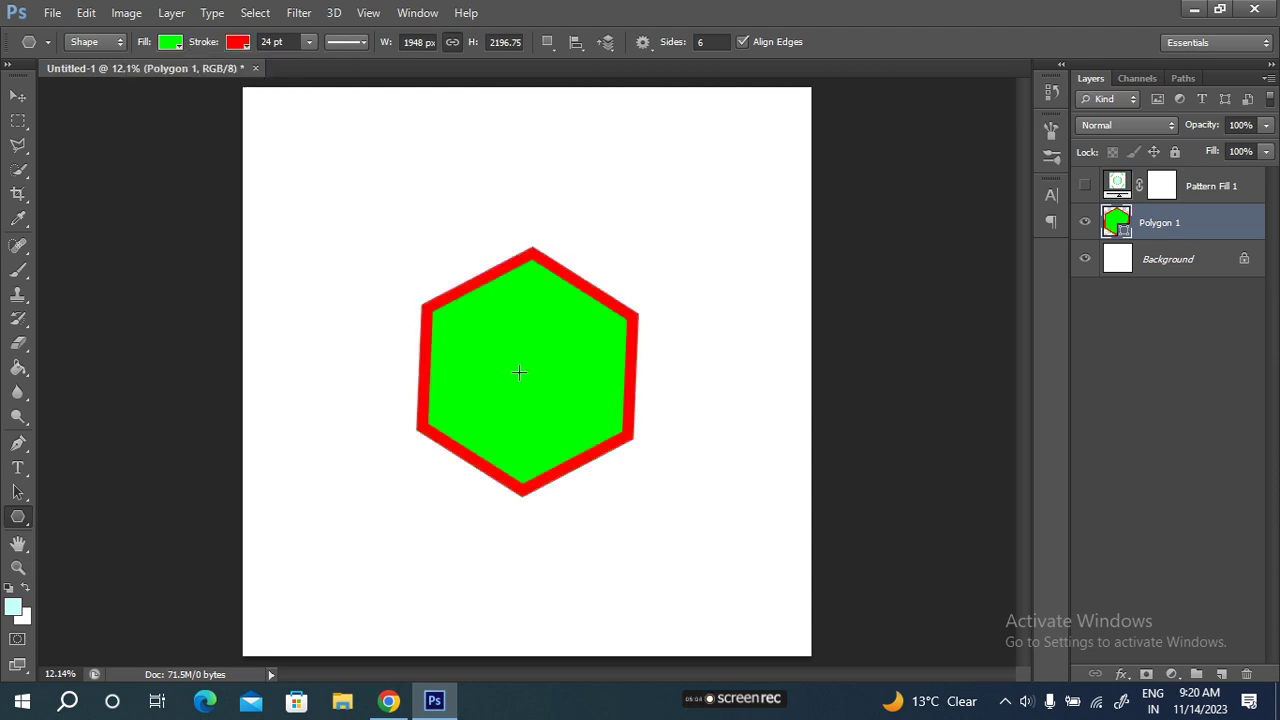
Duplicate the hexagon and rotate the copy about −26°.
{"action": "key", "text": "ctrl+j"}
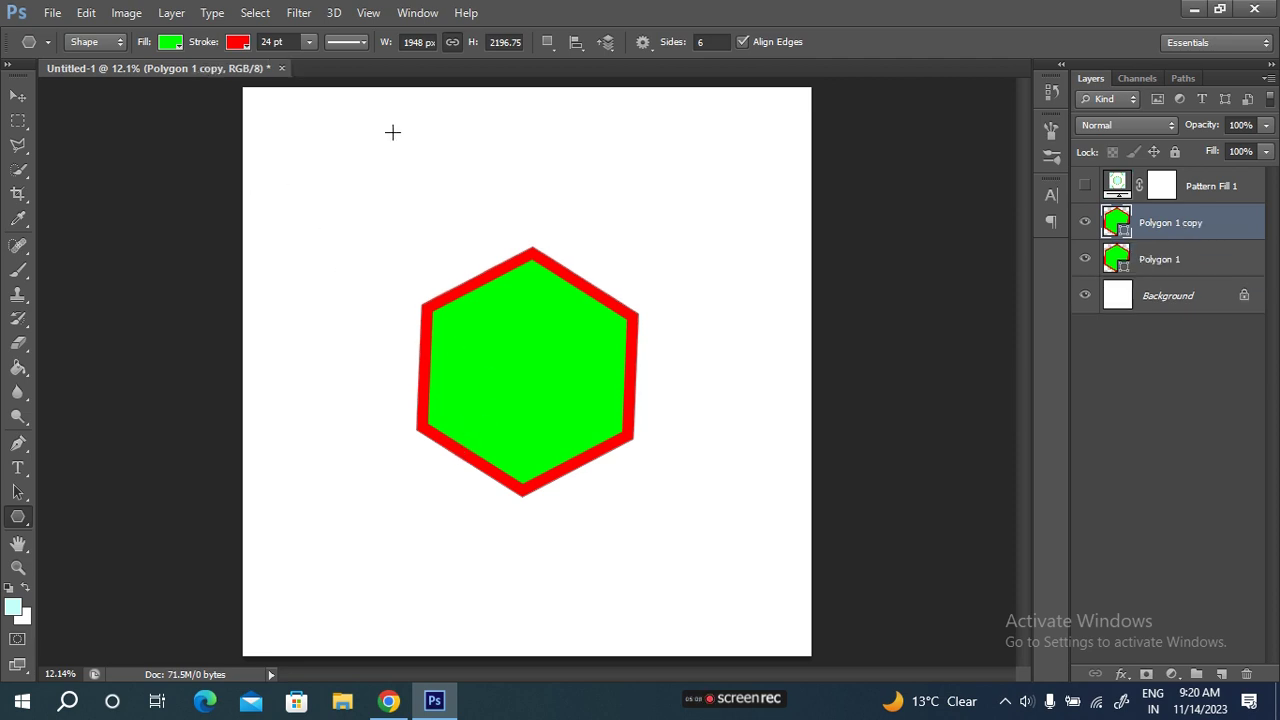
{"action": "key", "text": "ctrl+t"}
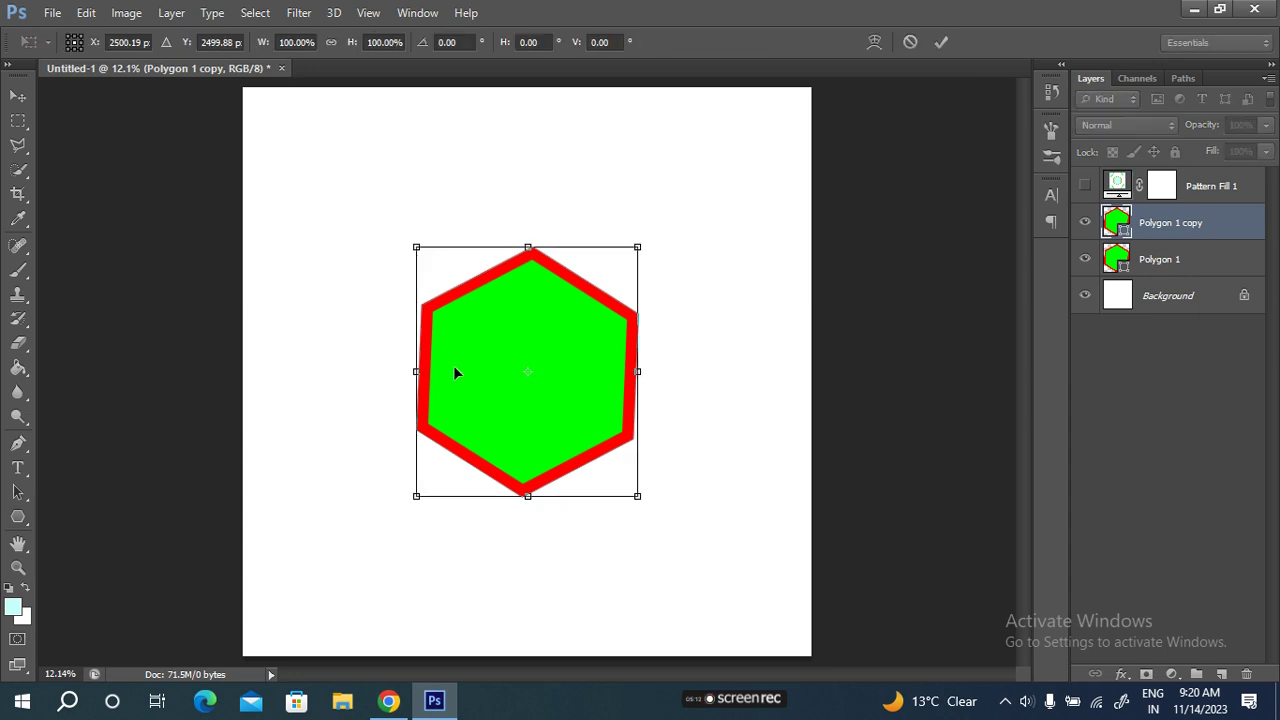
{"action": "left_click_drag", "start_coordinate": [542, 581], "coordinate": [635, 549]}
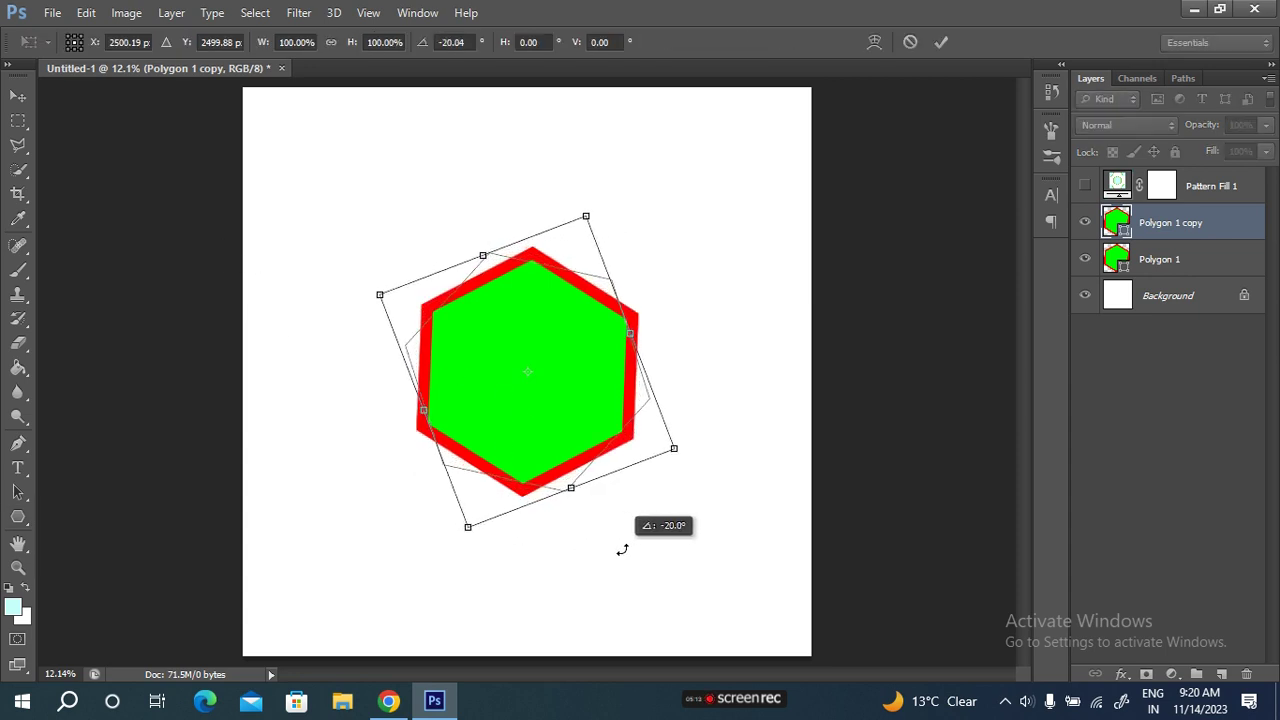
{"action": "left_click_drag", "start_coordinate": [635, 549], "coordinate": [632, 556]}
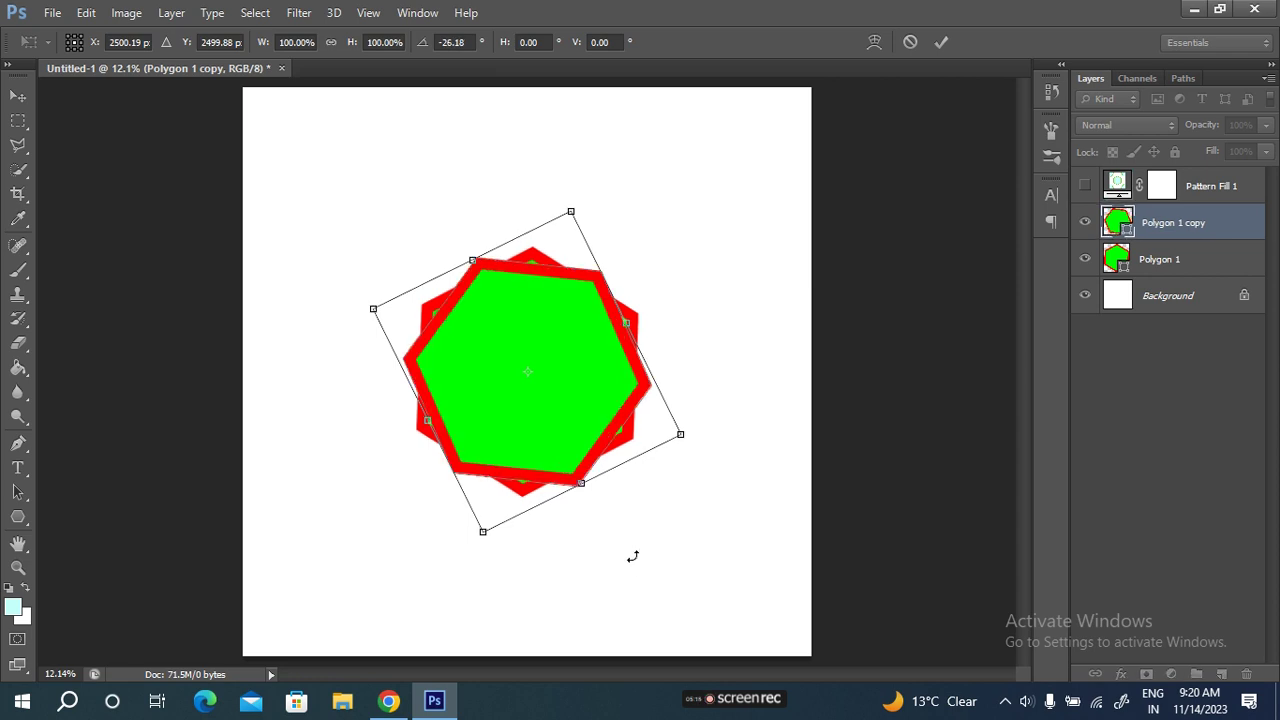
{"action": "key", "text": "Return"}
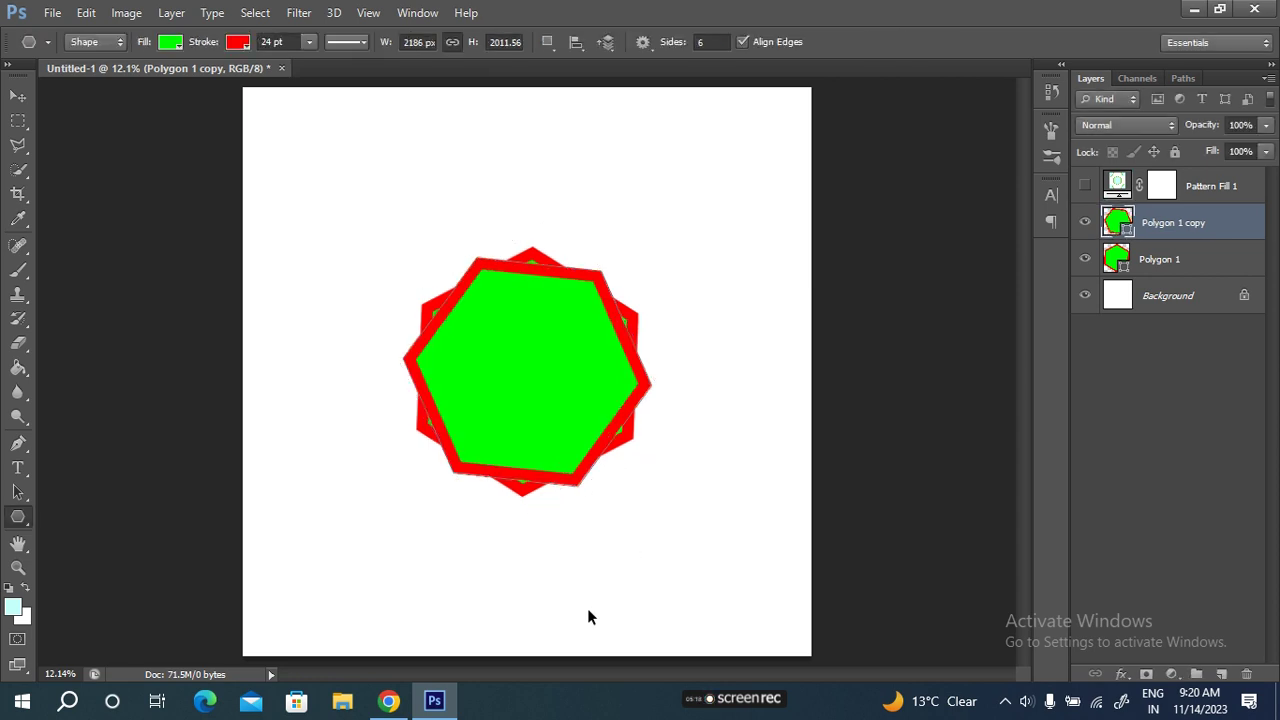
Duplicate again, rotating the second copy about −18° and shrinking it to 59%.
{"action": "key", "text": "ctrl+j"}
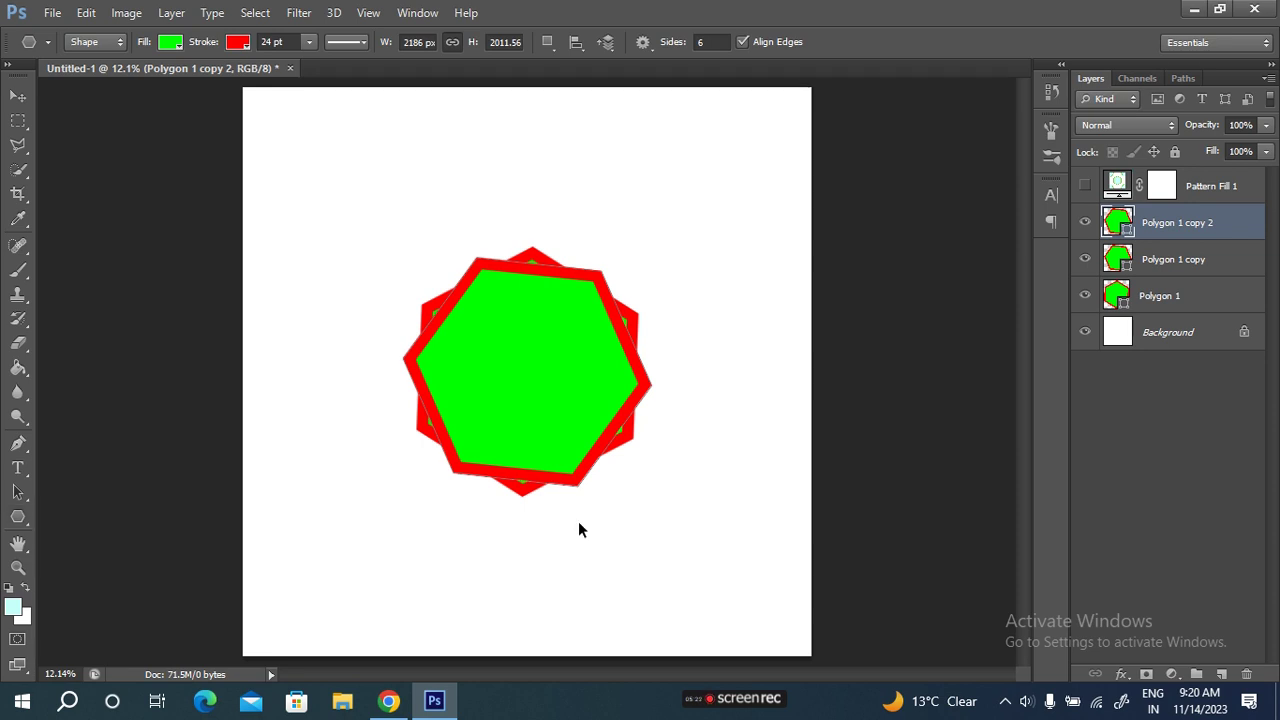
{"action": "key", "text": "ctrl+t"}
{"action": "left_click_drag", "start_coordinate": [560, 534], "coordinate": [622, 543]}
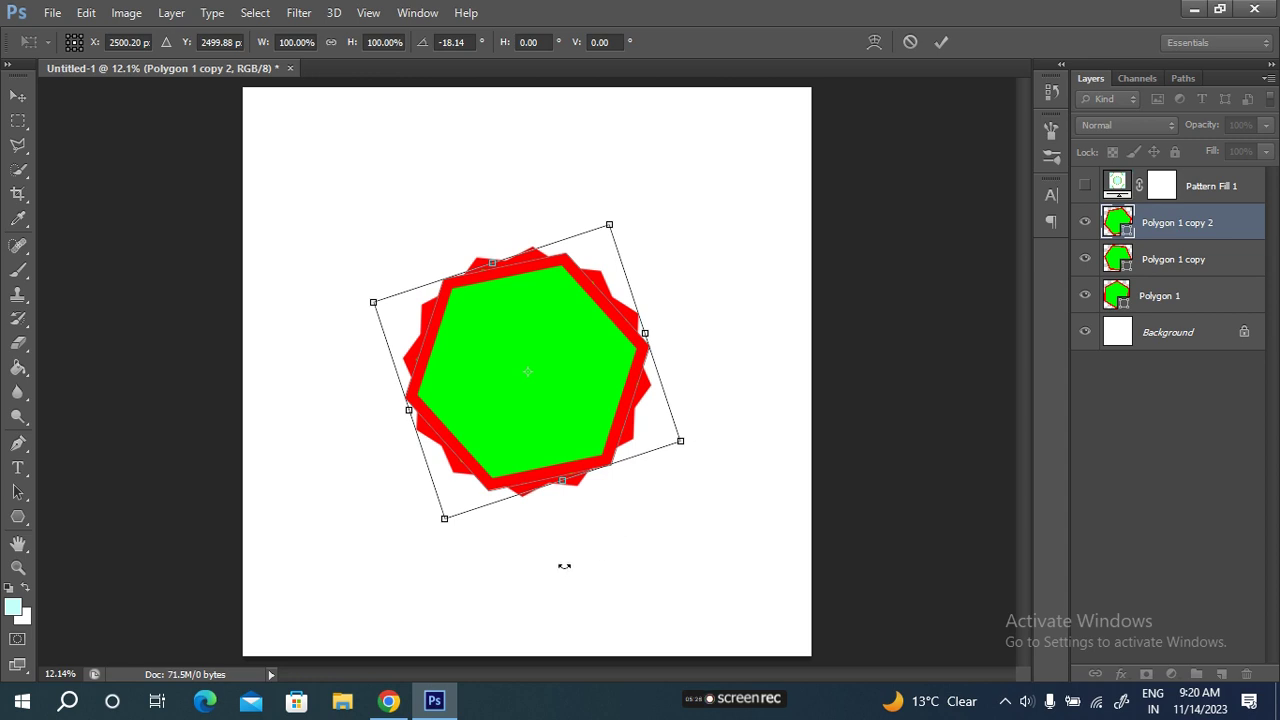
{"action": "left_click", "coordinate": [331, 42]}
{"action": "left_click_drag", "start_coordinate": [263, 43], "coordinate": [231, 41]}
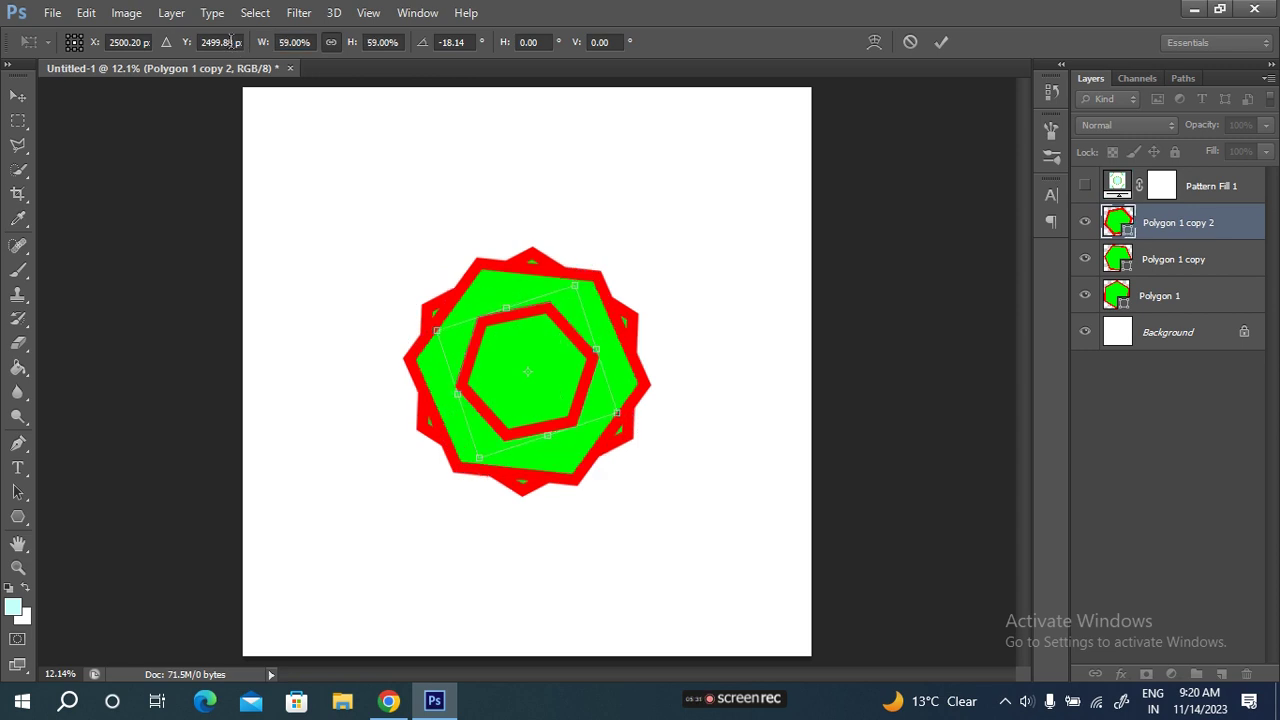
{"action": "left_click", "coordinate": [938, 45]}
{"action": "left_click", "coordinate": [1192, 262]}
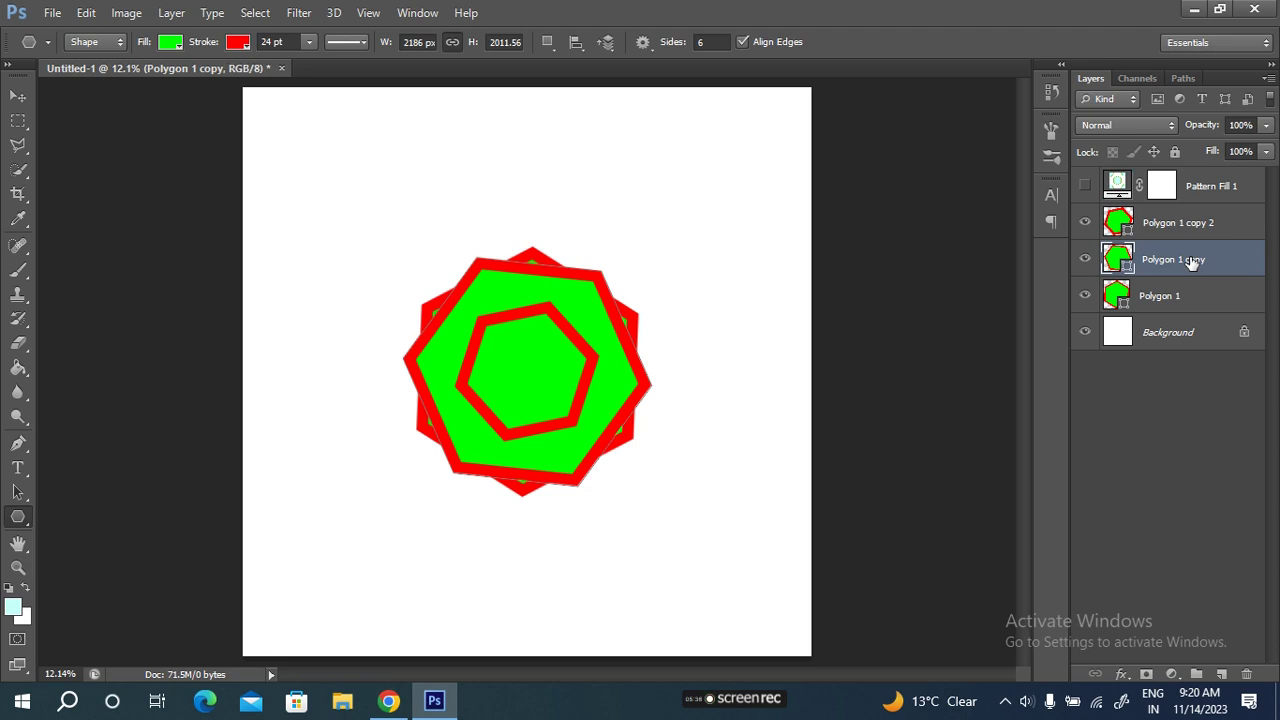
Scale Polygon 1 copy to 81% and enlarge the original Polygon 1 to 153%.
{"action": "key", "text": "ctrl+t"}
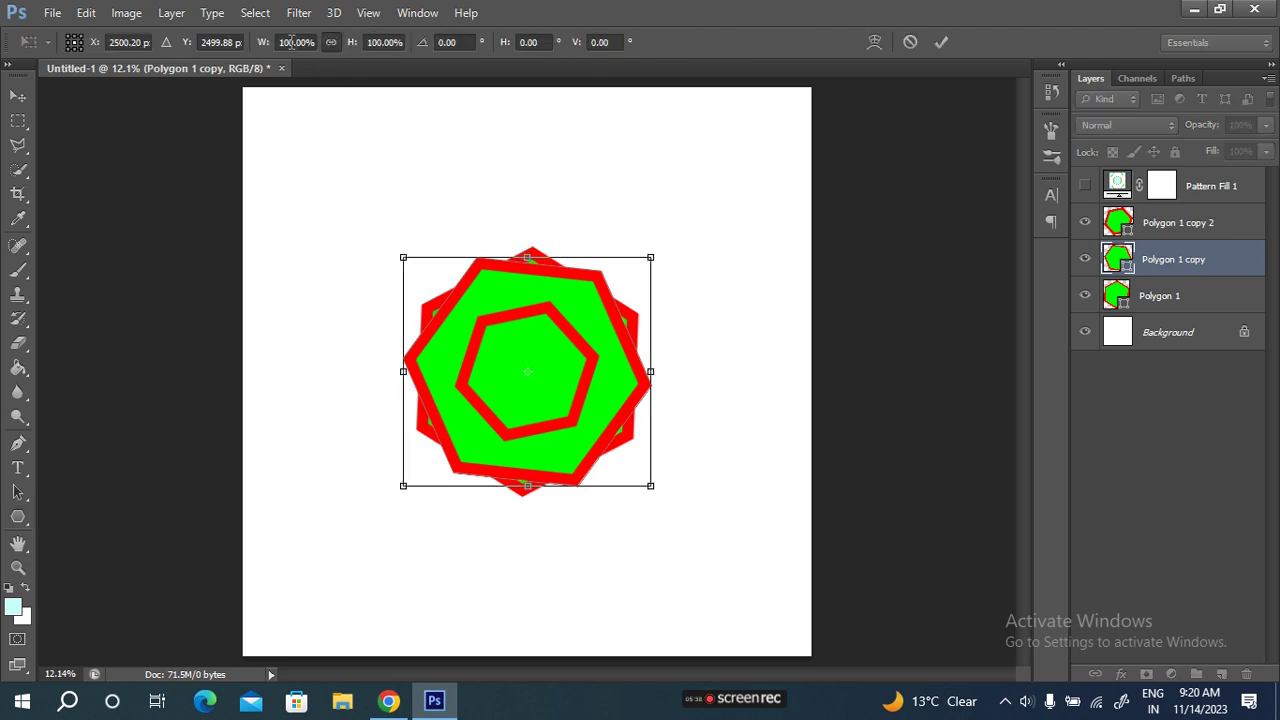
{"action": "left_click_drag", "start_coordinate": [262, 46], "coordinate": [245, 44]}
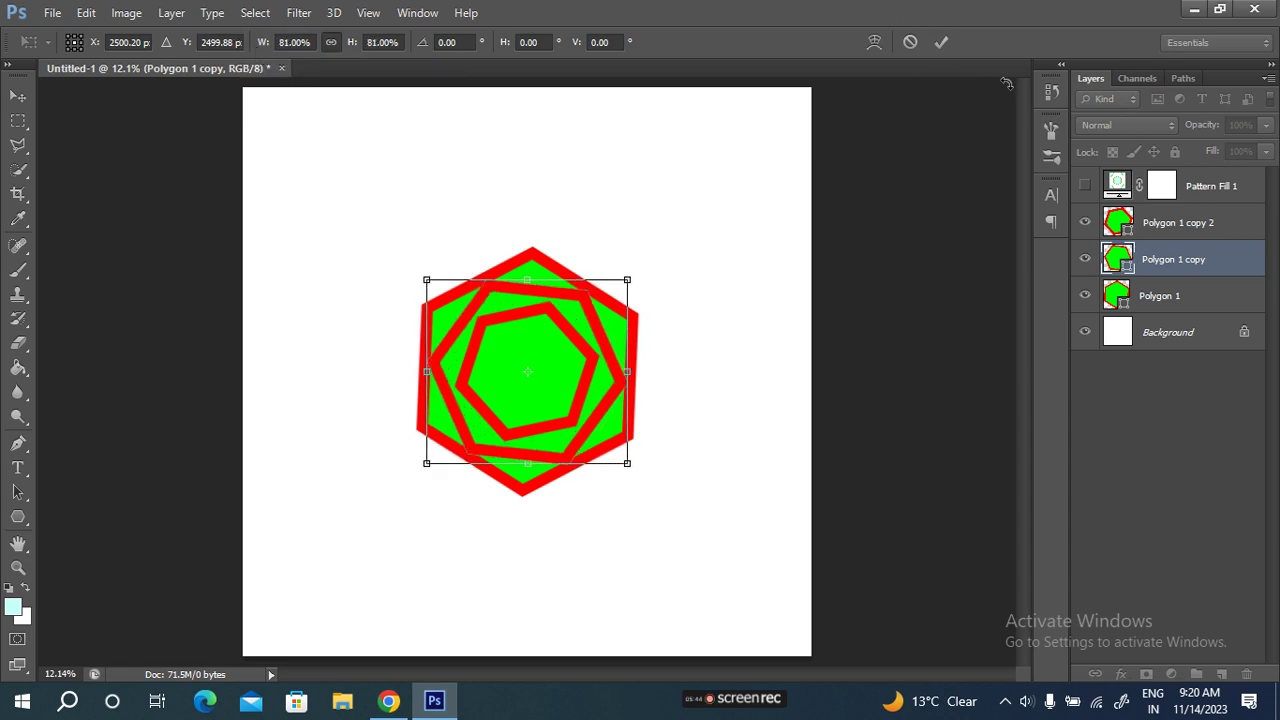
{"action": "left_click", "coordinate": [943, 41]}
{"action": "left_click", "coordinate": [1190, 295]}
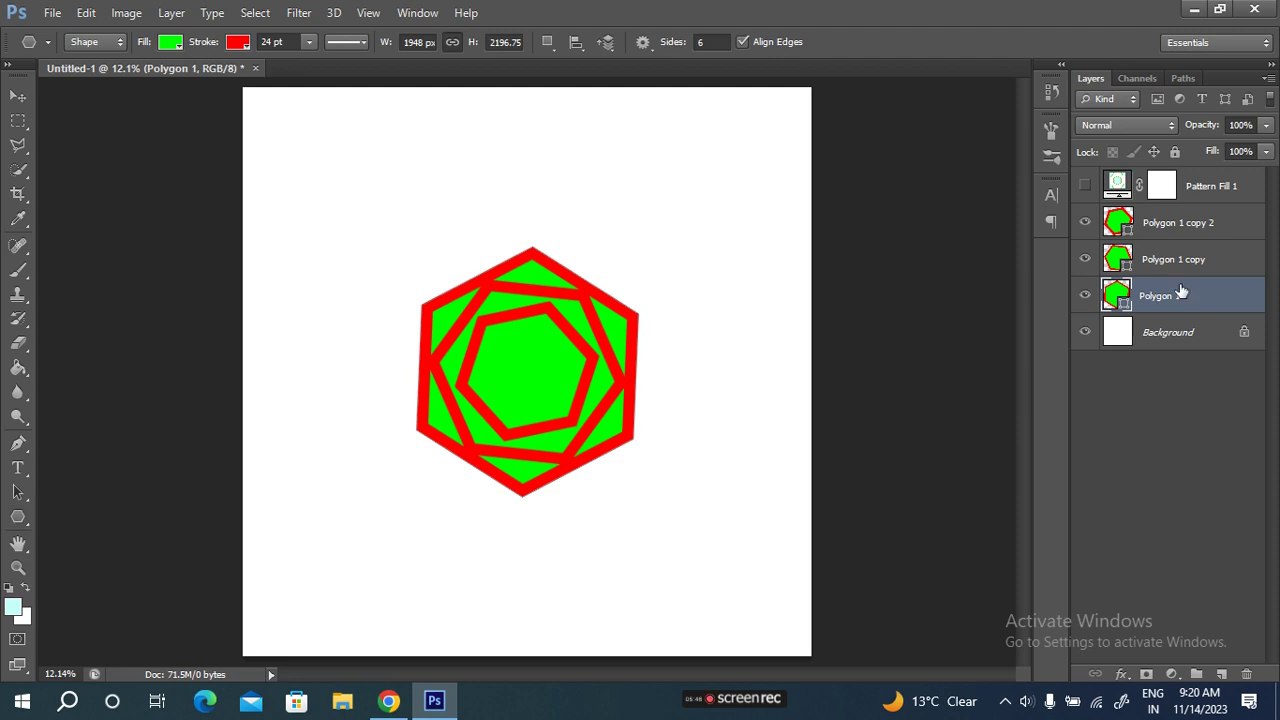
{"action": "key", "text": "ctrl+t"}
{"action": "left_click_drag", "start_coordinate": [264, 46], "coordinate": [314, 67]}
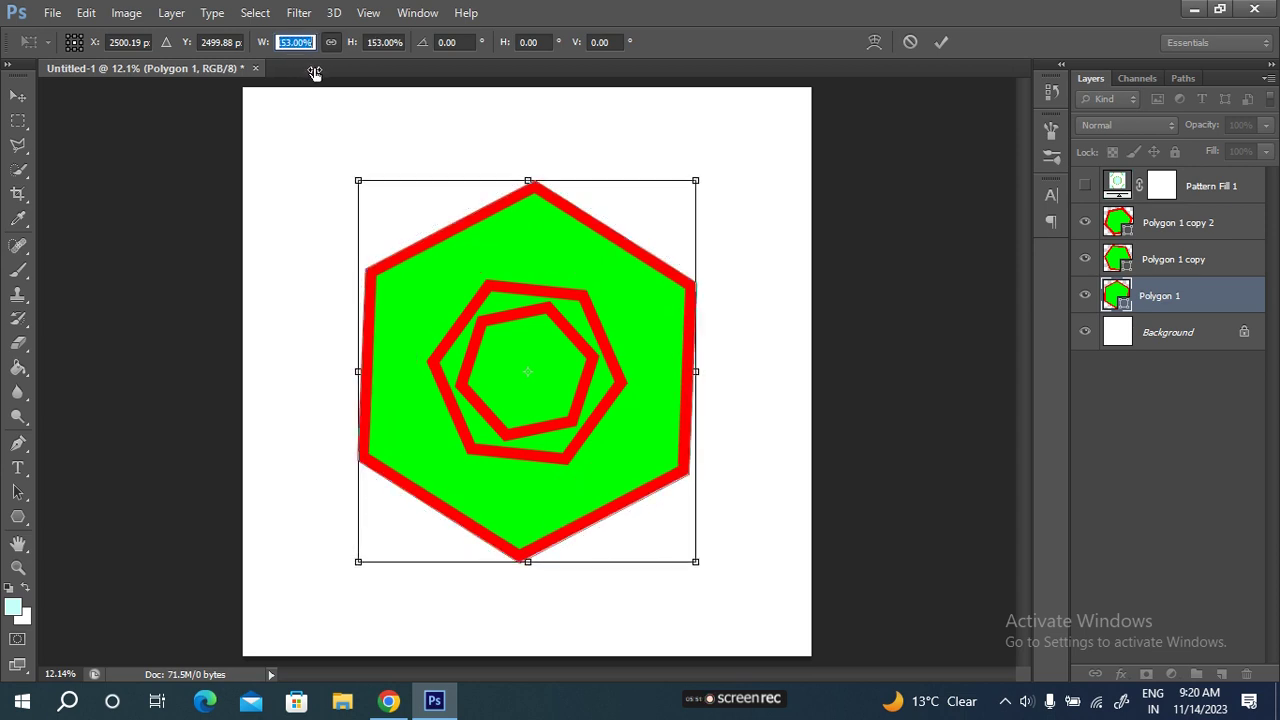
{"action": "left_click", "coordinate": [944, 41]}
Enlarge the middle hexagon to 141% and the inner hexagon to 139%.
{"action": "left_click", "coordinate": [1200, 259]}
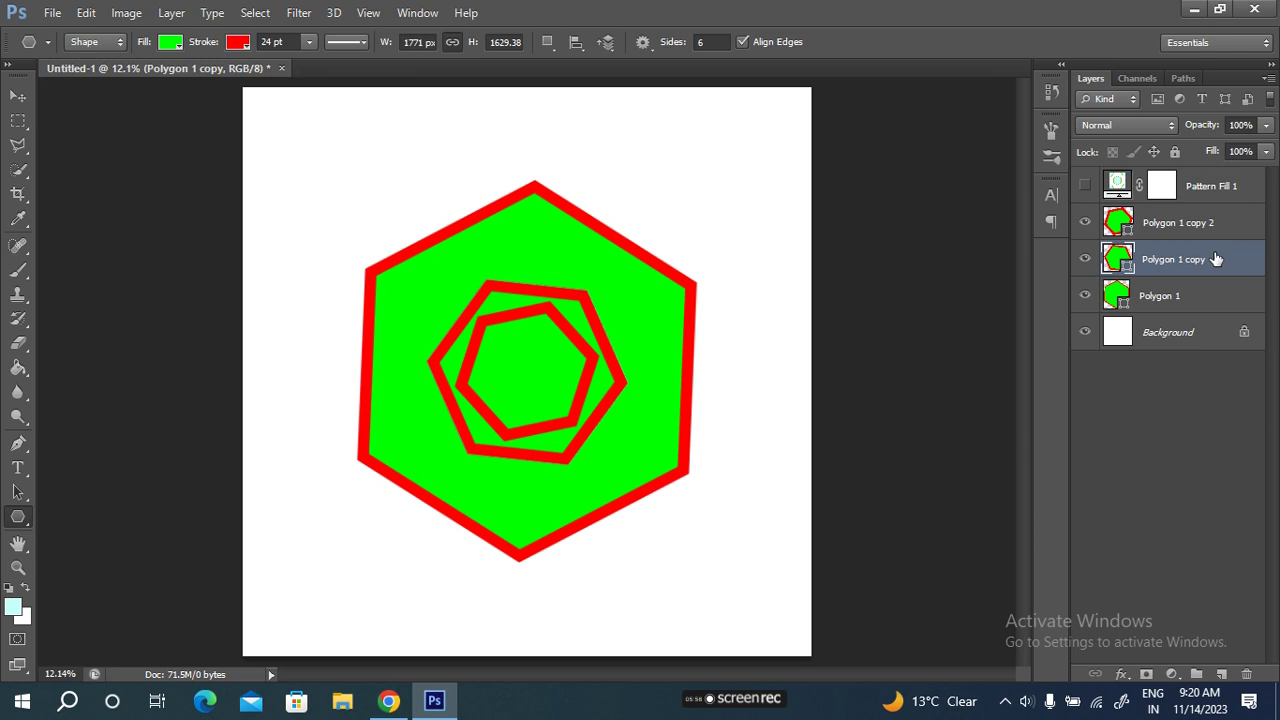
{"action": "key", "text": "ctrl+t"}
{"action": "left_click_drag", "start_coordinate": [261, 46], "coordinate": [294, 50]}
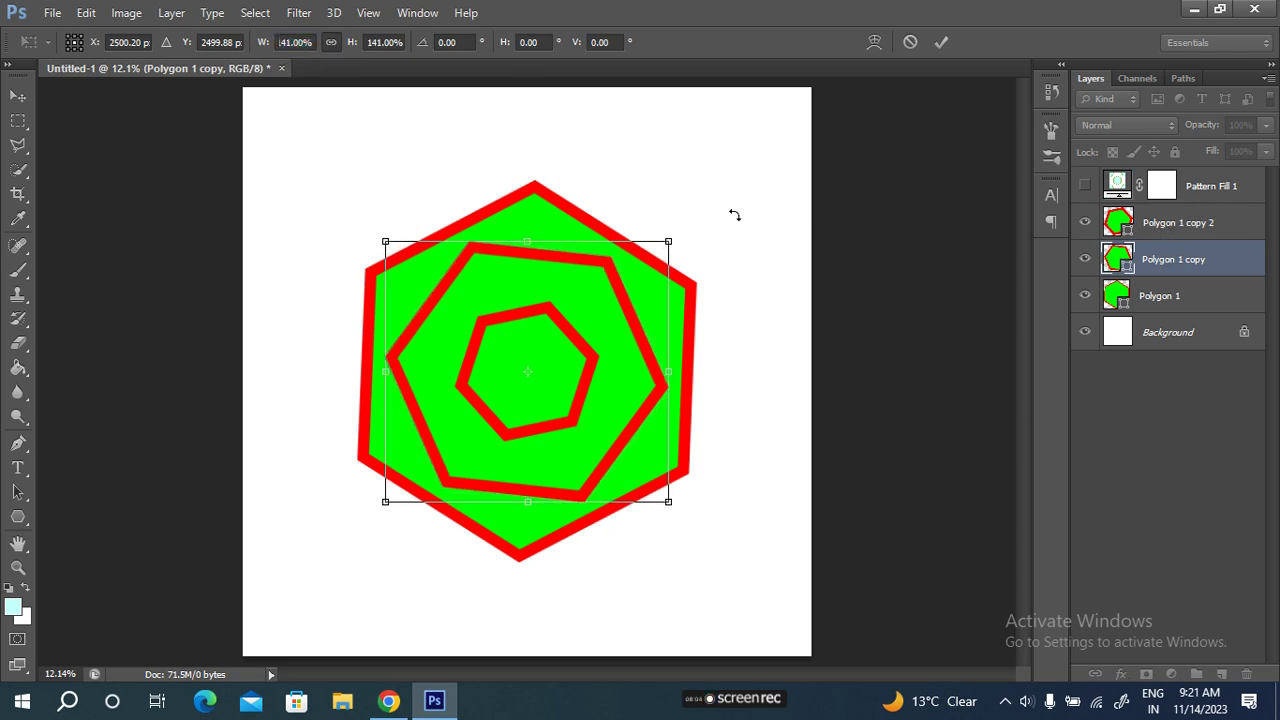
{"action": "key", "text": "Return"}
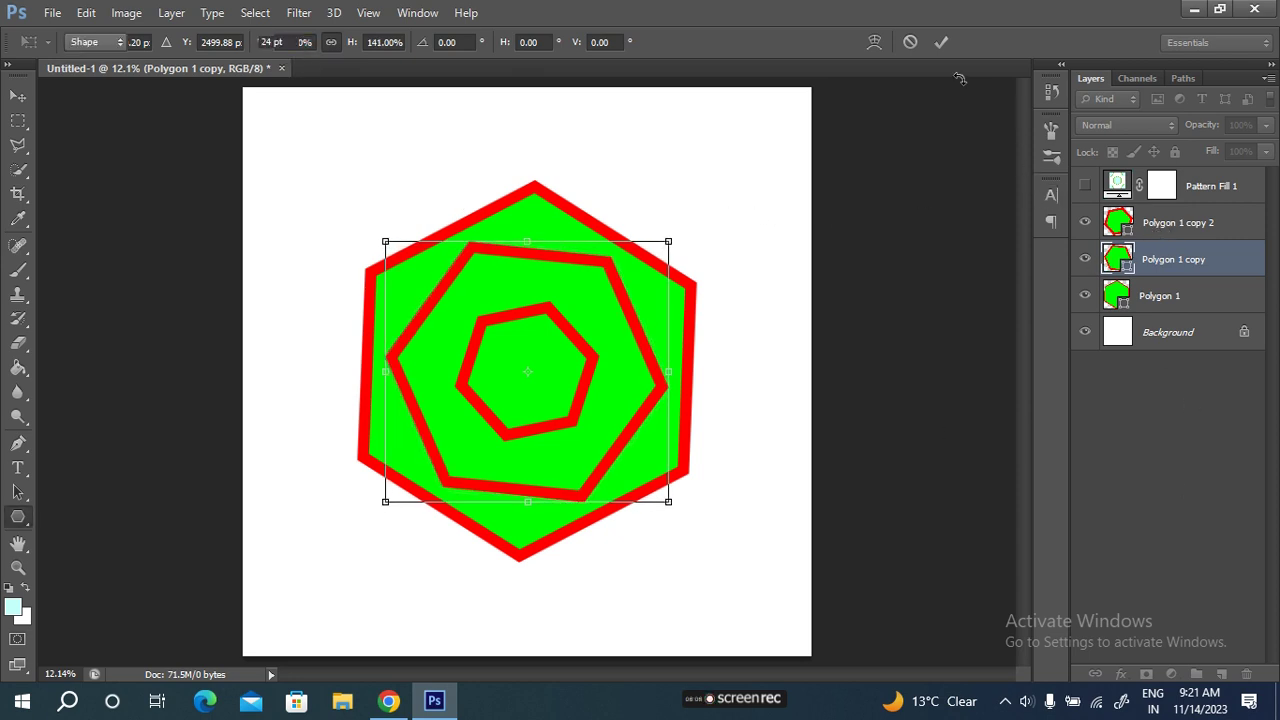
{"action": "left_click", "coordinate": [1170, 226]}
{"action": "key", "text": "ctrl+t"}
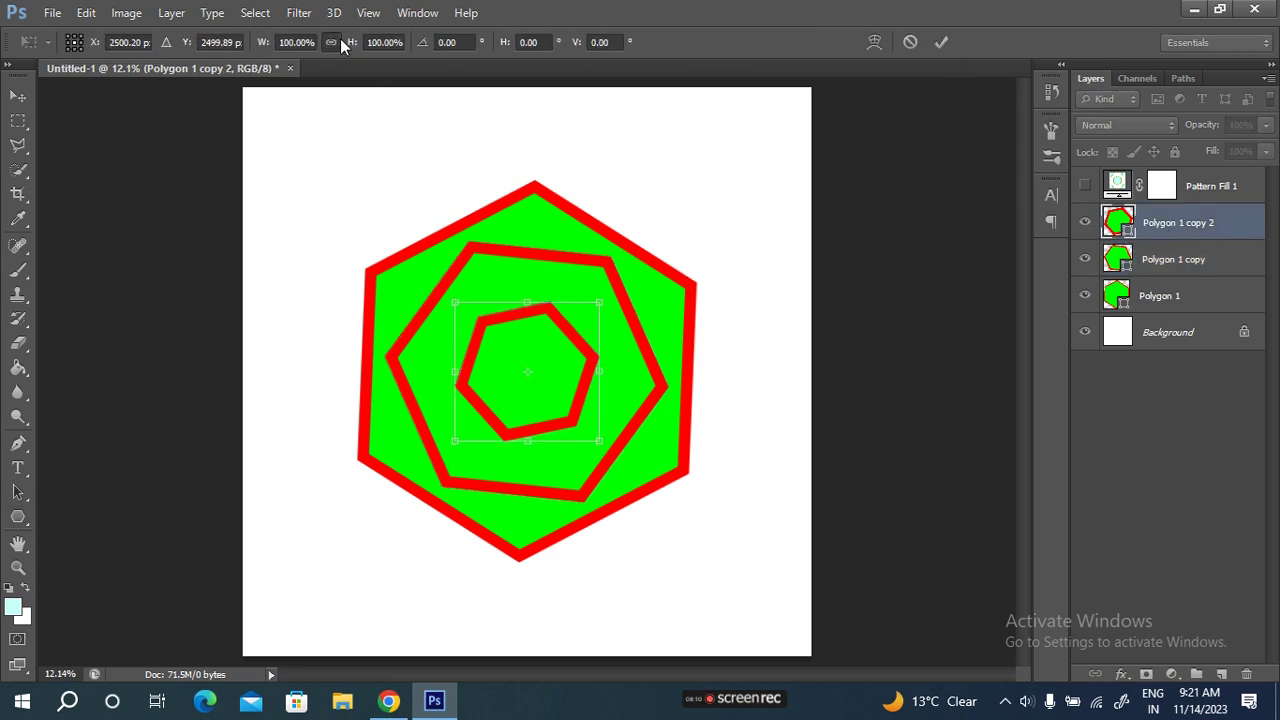
{"action": "left_click_drag", "start_coordinate": [268, 44], "coordinate": [295, 47]}
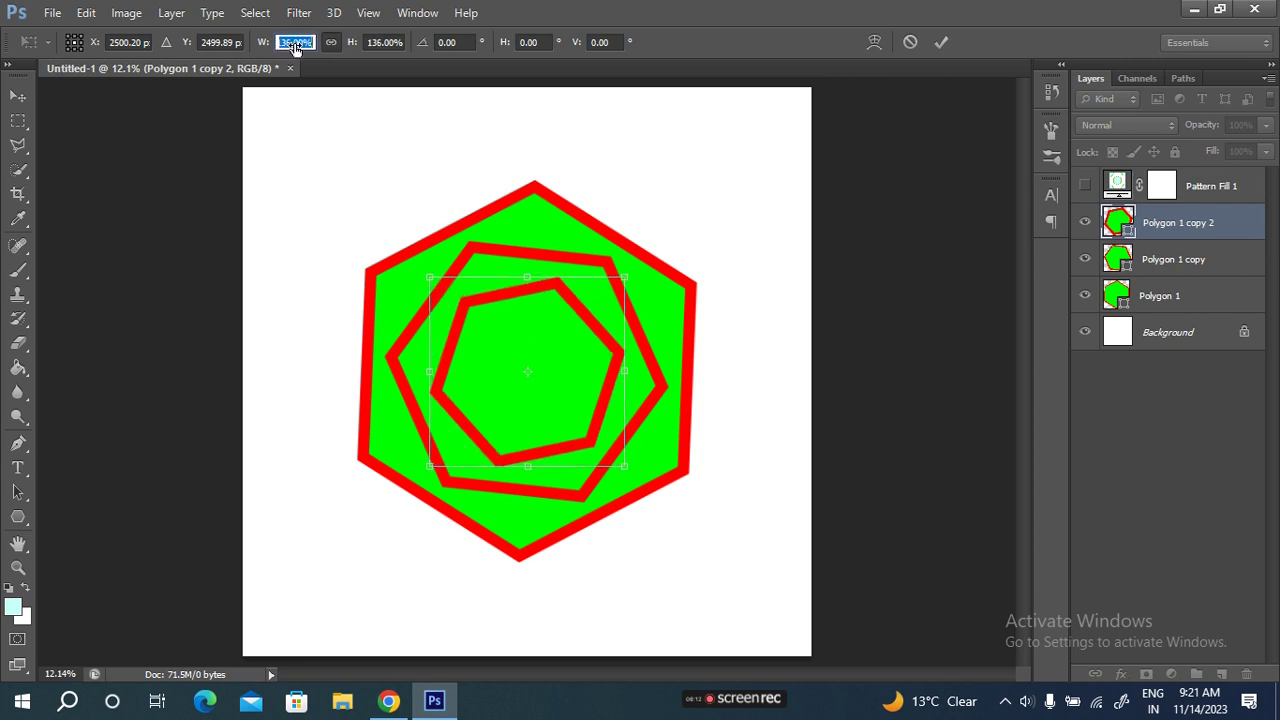
{"action": "key", "text": "Up"}
{"action": "key", "text": "Up"}
{"action": "key", "text": "Up"}
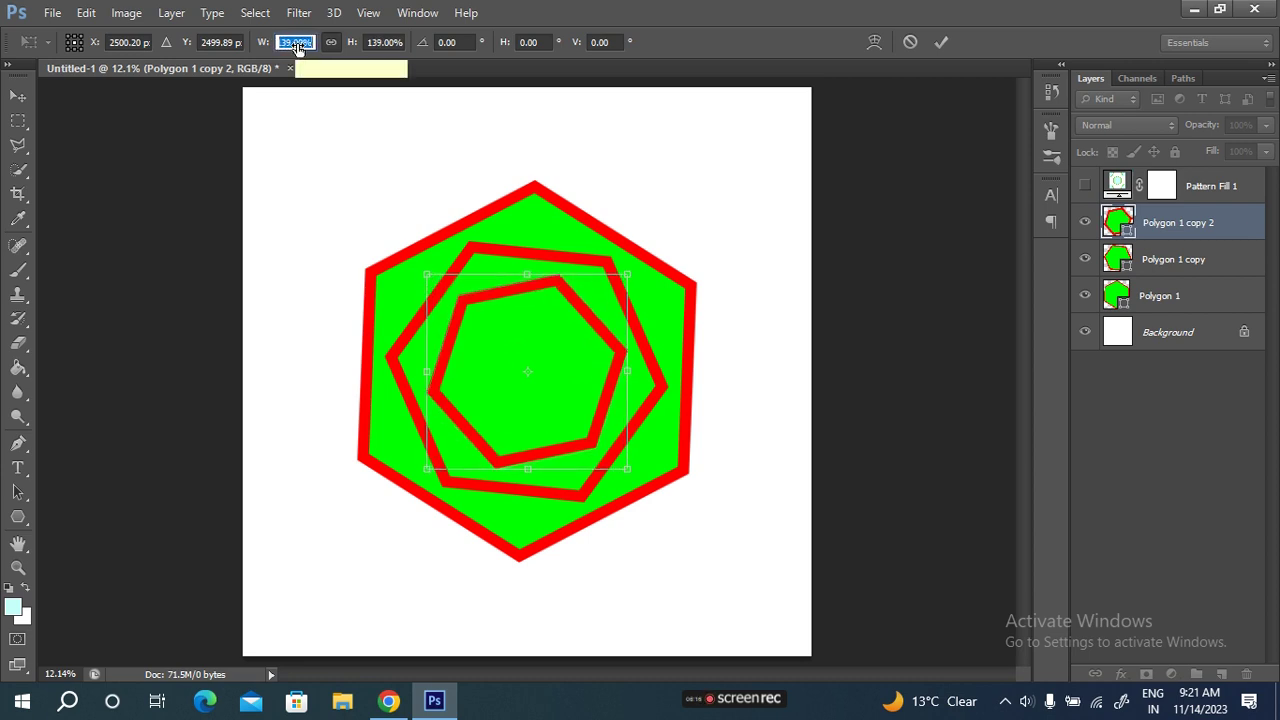
{"action": "left_click", "coordinate": [940, 43]}
Duplicate the inner hexagon, shrink it to 62% and rotate it about −24°.
{"action": "key", "text": "ctrl+j"}
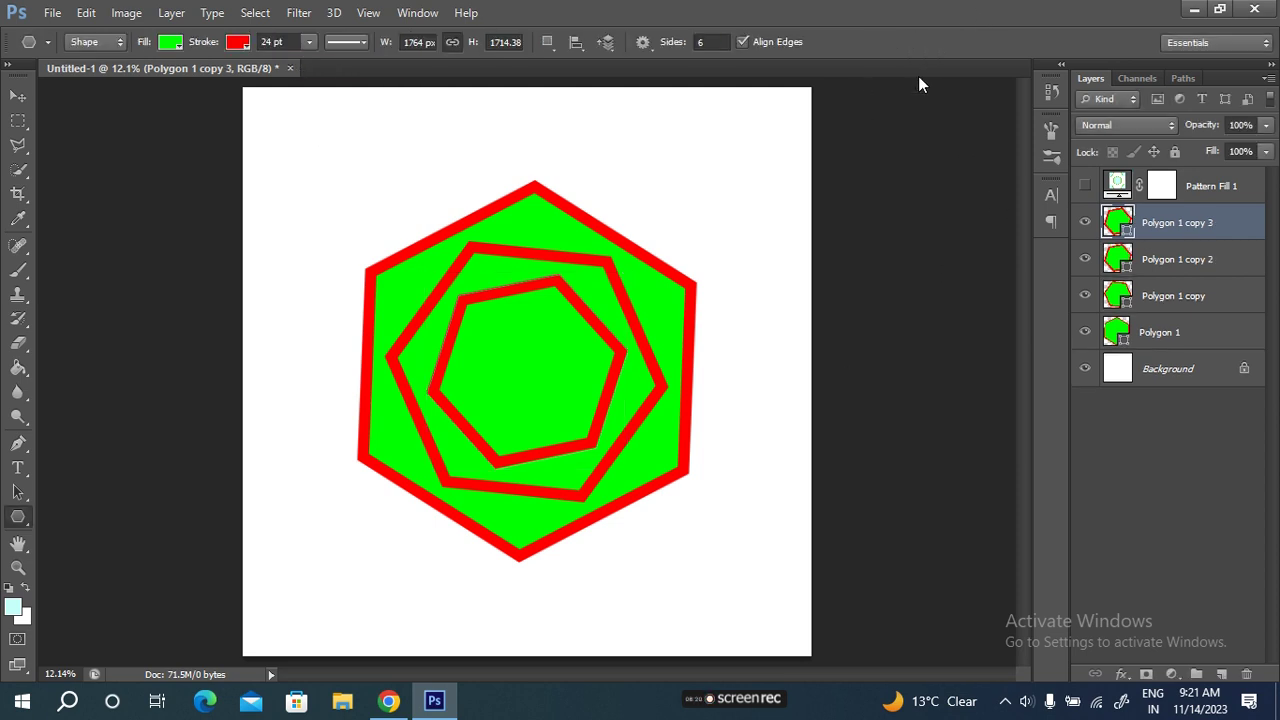
{"action": "key", "text": "ctrl+t"}
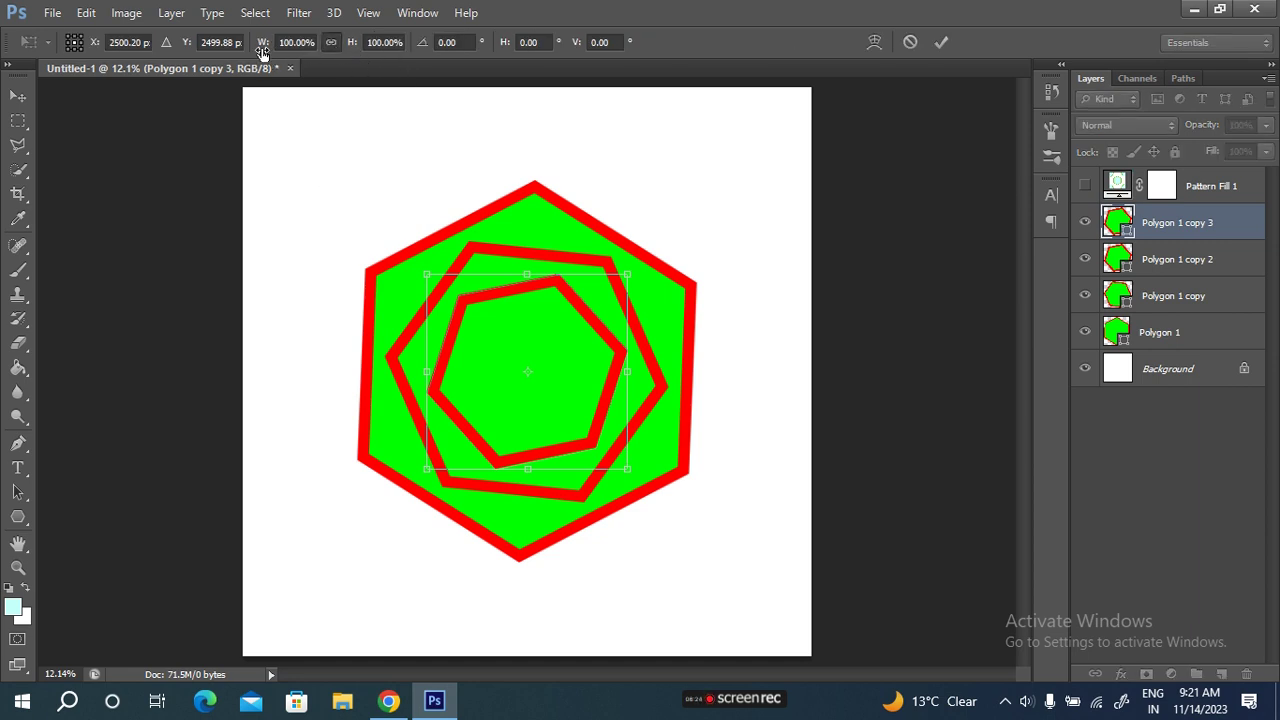
{"action": "left_click_drag", "start_coordinate": [262, 52], "coordinate": [239, 43]}
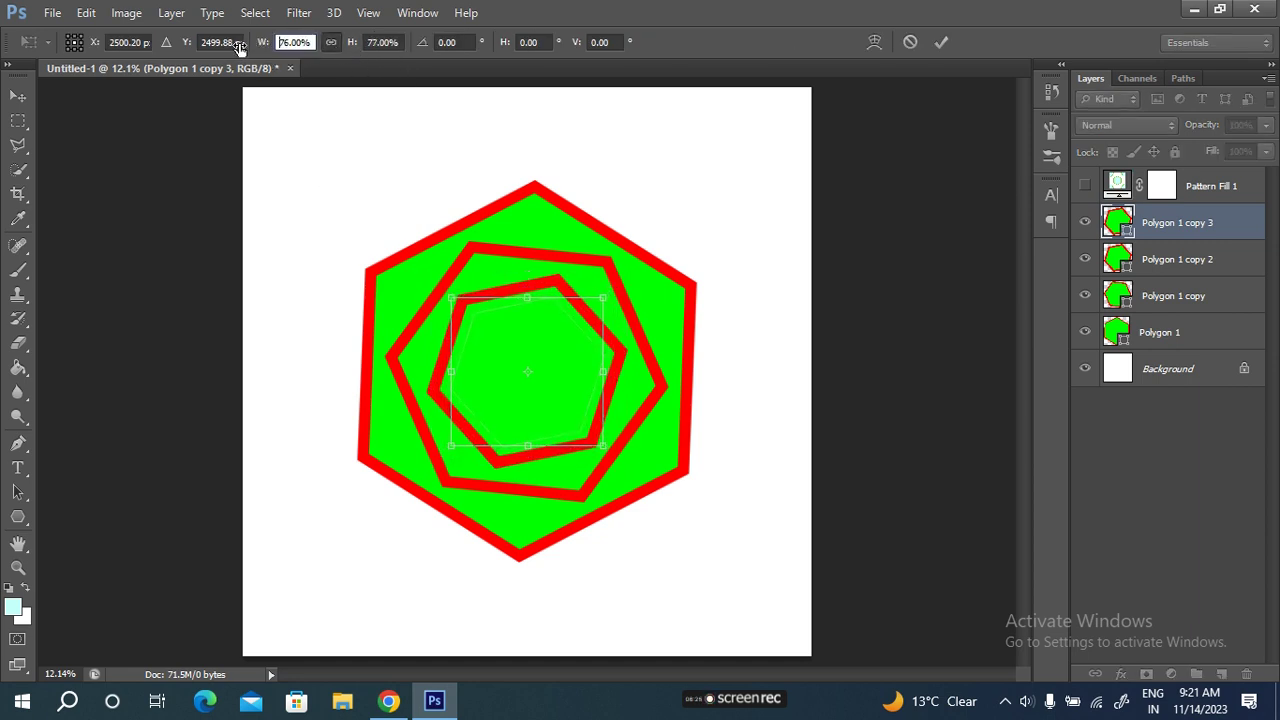
{"action": "left_click_drag", "start_coordinate": [239, 43], "coordinate": [286, 160]}
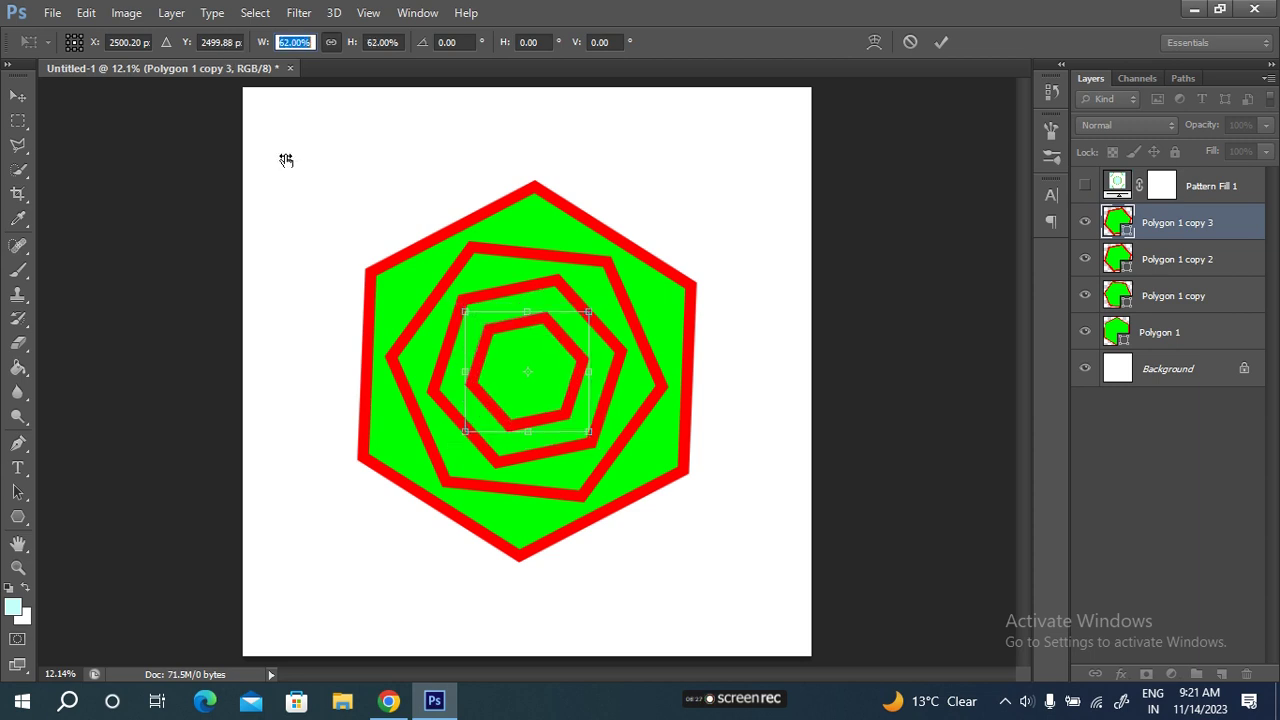
{"action": "mouse_move", "coordinate": [532, 475]}
{"action": "left_mouse_down"}
{"action": "mouse_move", "coordinate": [568, 460]}
{"action": "mouse_move", "coordinate": [557, 463]}
{"action": "left_mouse_up"}
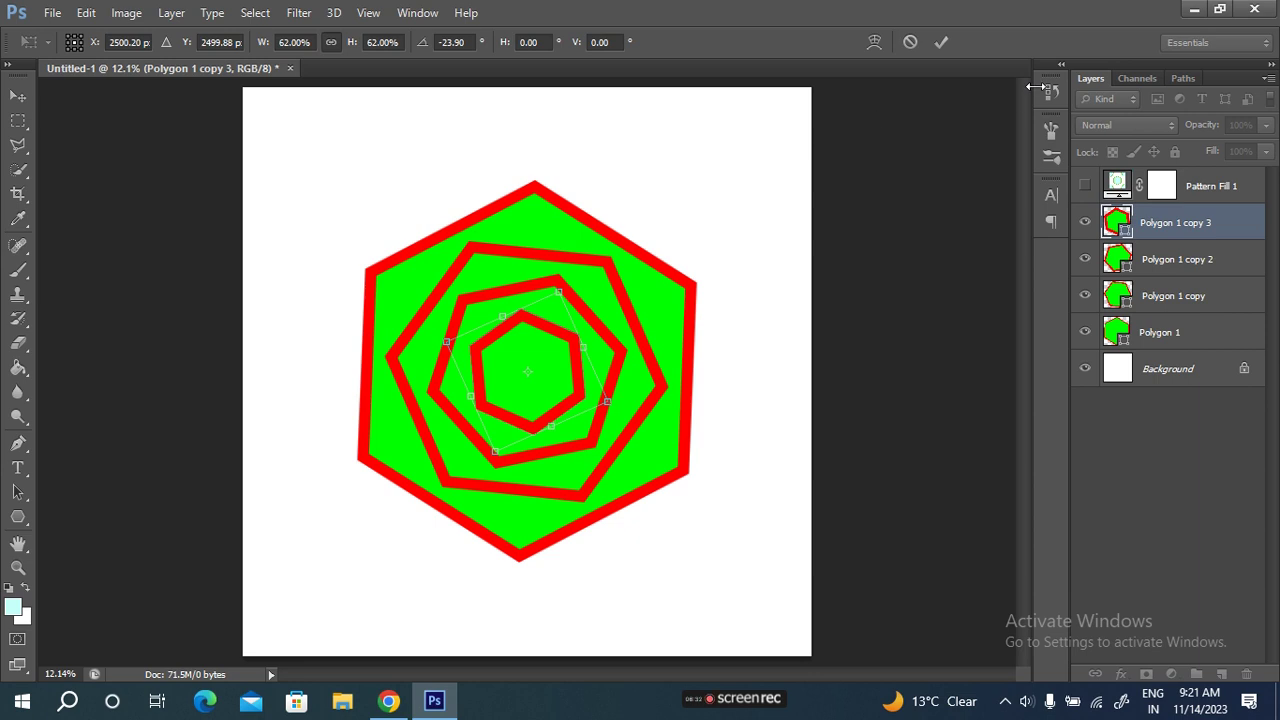
{"action": "left_click", "coordinate": [941, 42]}
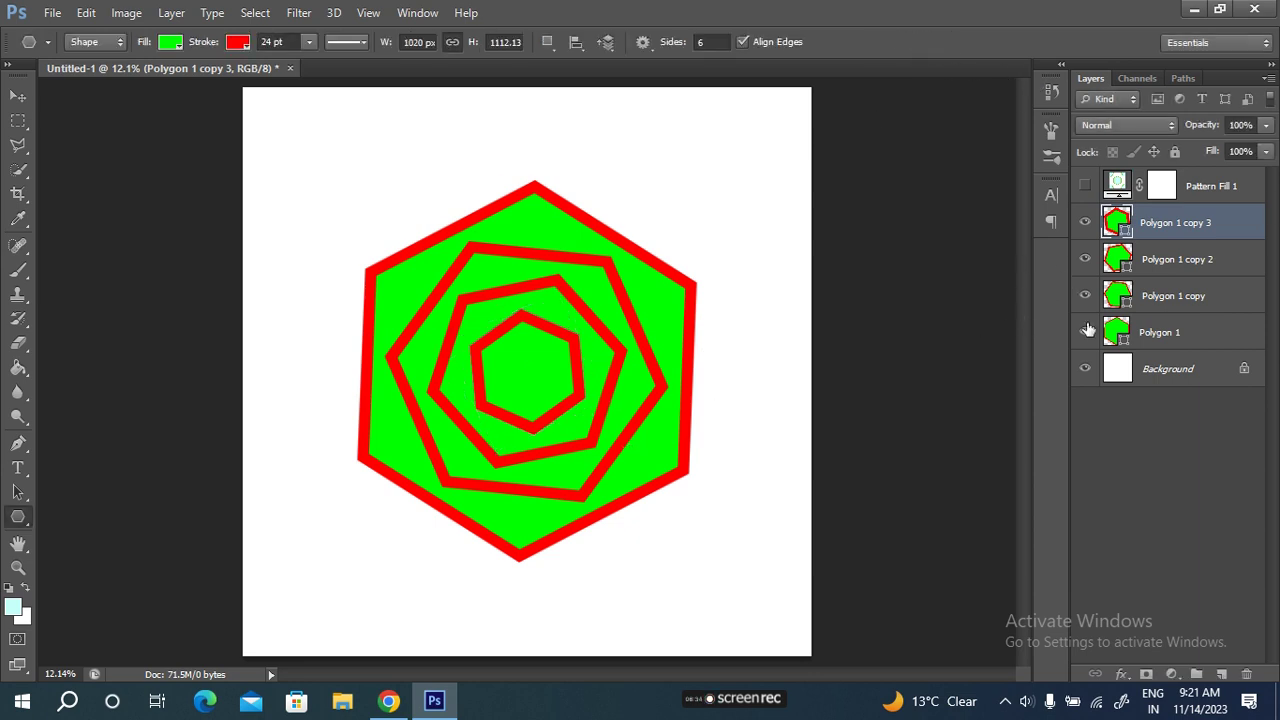
Give all four selected hexagons a 40 pt outline and a white fill.
{"action": "left_click", "coordinate": [1197, 331], "text": "shift"}
{"action": "left_click_drag", "start_coordinate": [203, 47], "coordinate": [216, 47]}
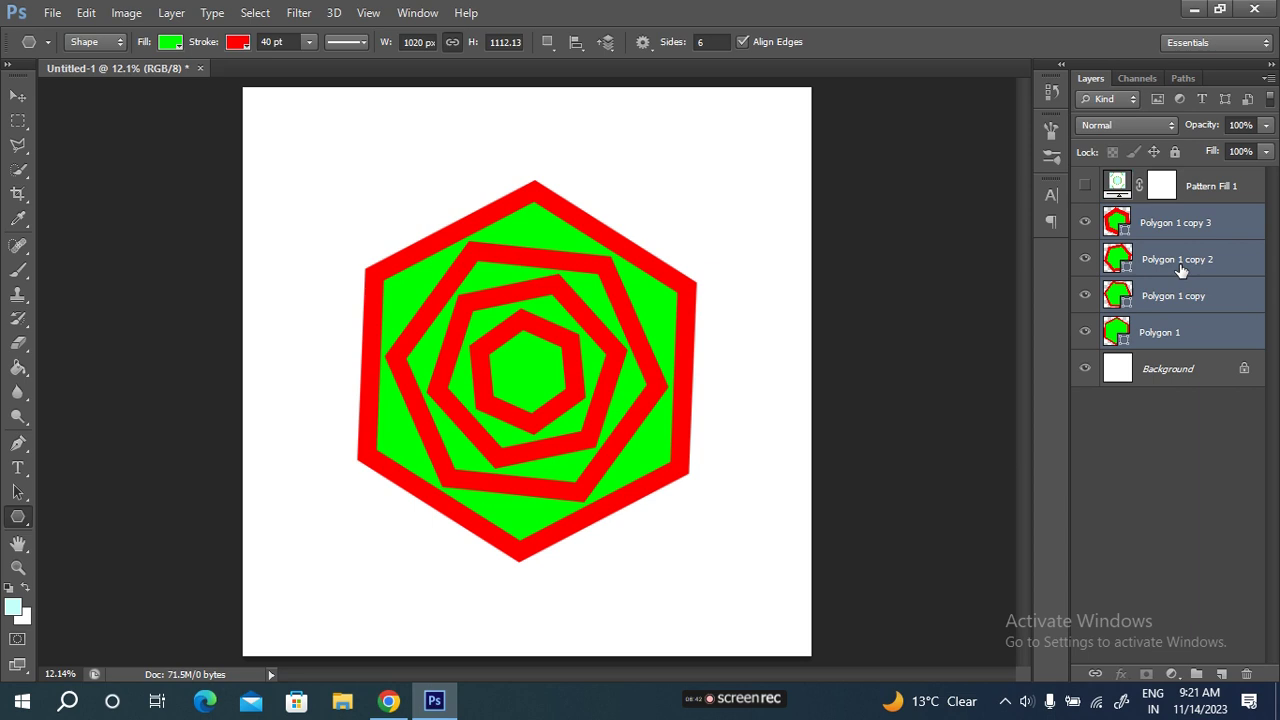
{"action": "left_click", "coordinate": [168, 44]}
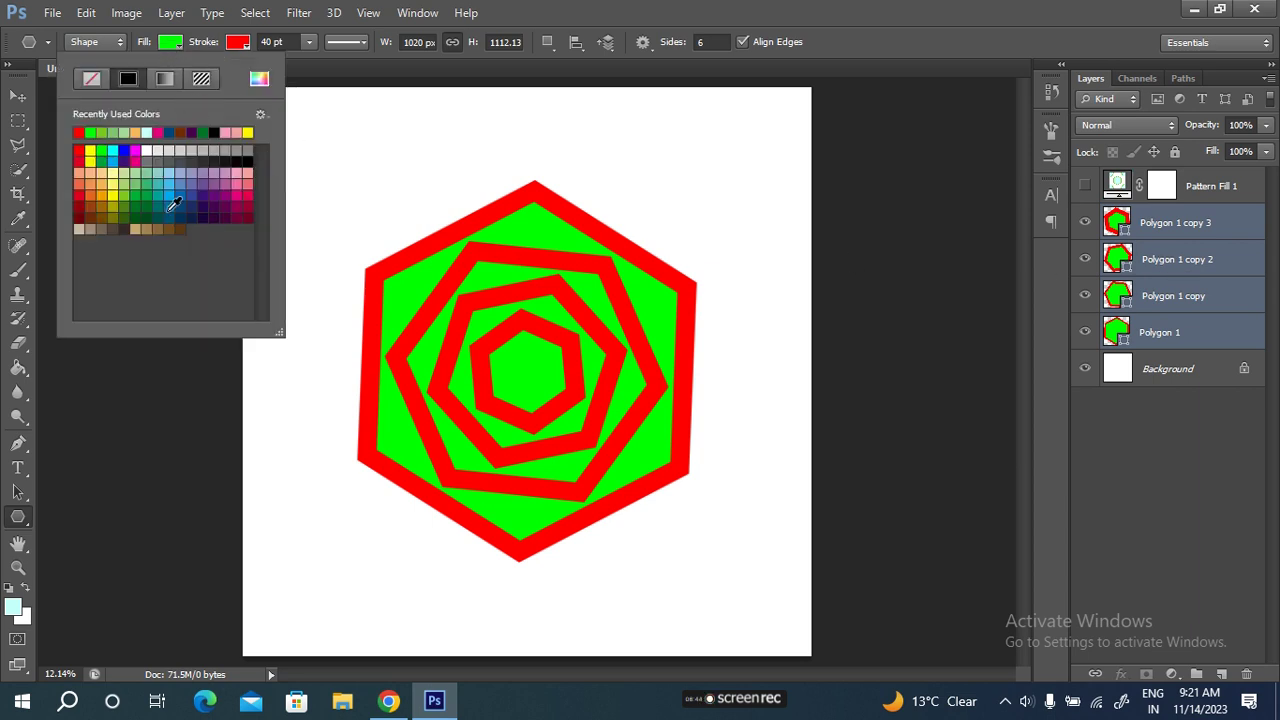
{"action": "left_click", "coordinate": [147, 151]}
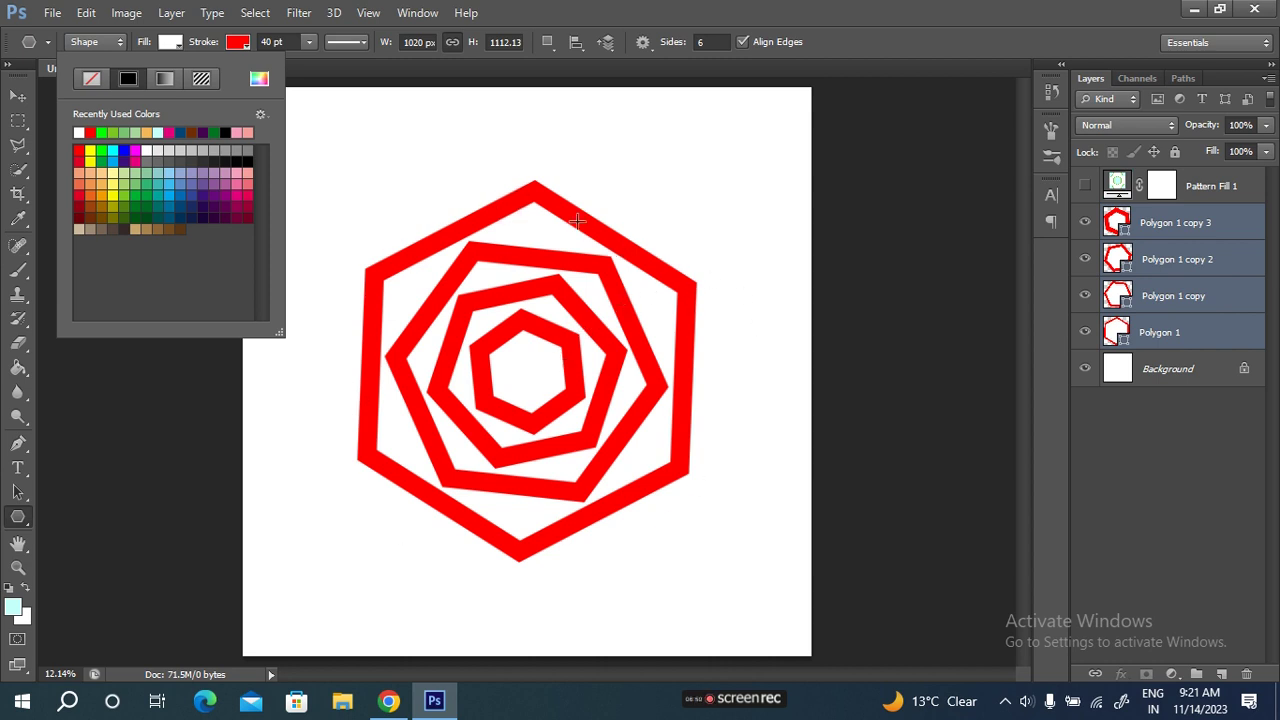
{"action": "left_click", "coordinate": [202, 48]}
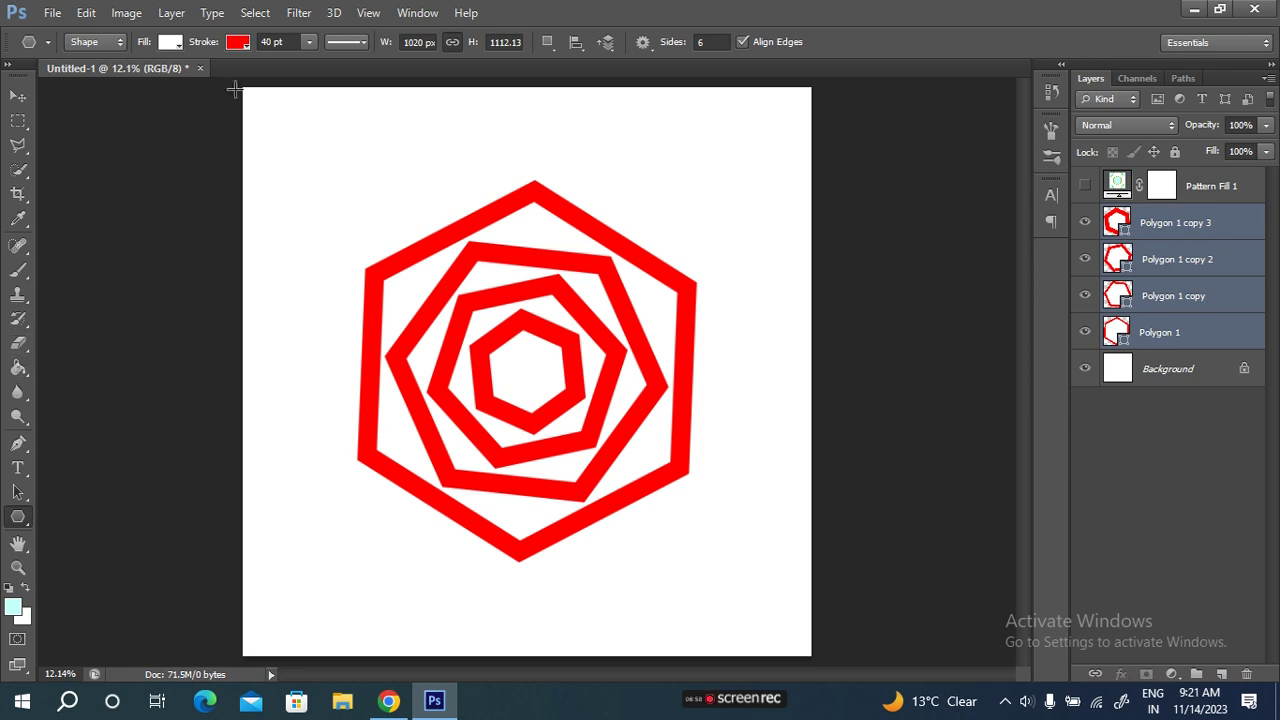
Convert the four hexagon layers into one smart object via Filter > Convert for Smart Filters.
{"action": "left_click", "coordinate": [299, 13]}
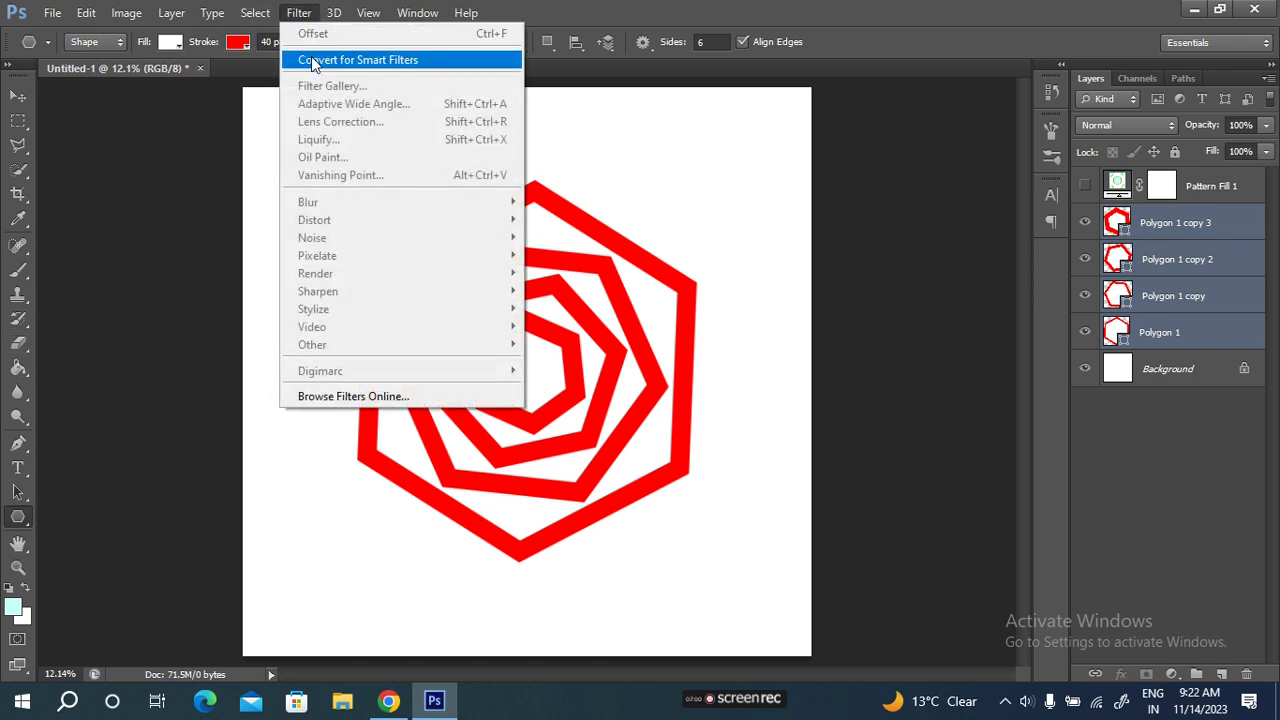
{"action": "left_click", "coordinate": [416, 61]}
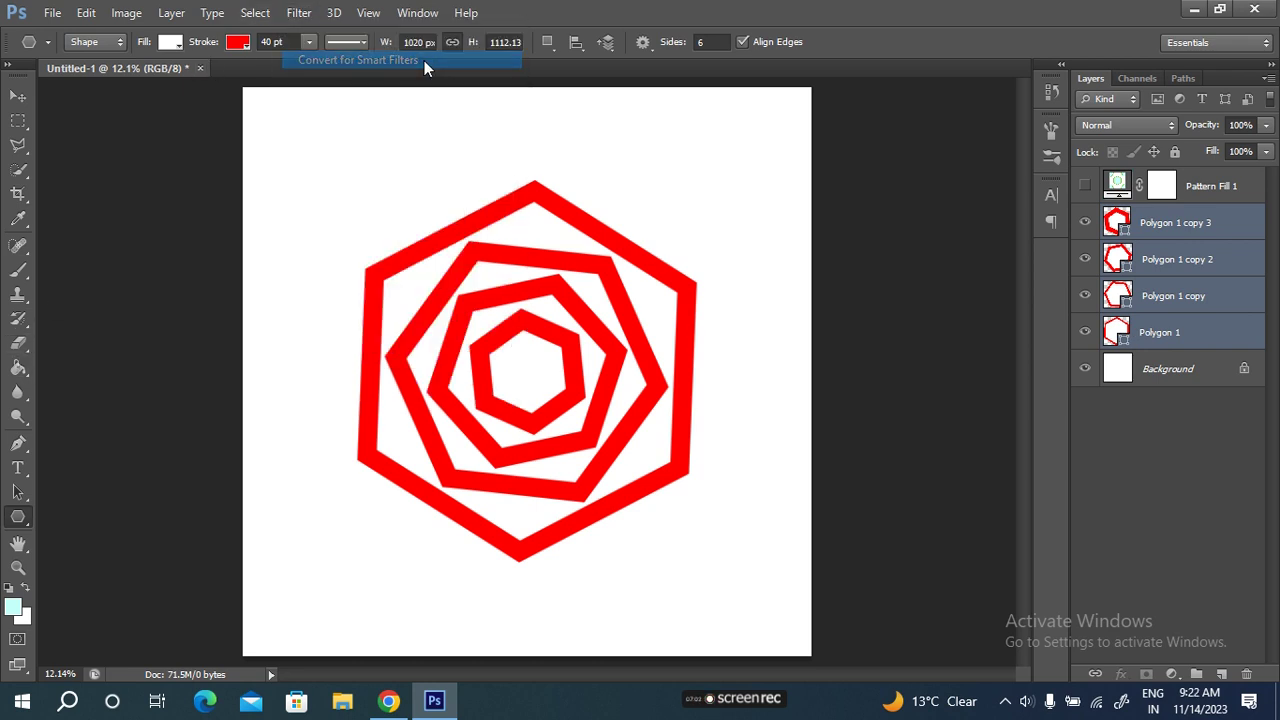
{"action": "left_click", "coordinate": [656, 277]}
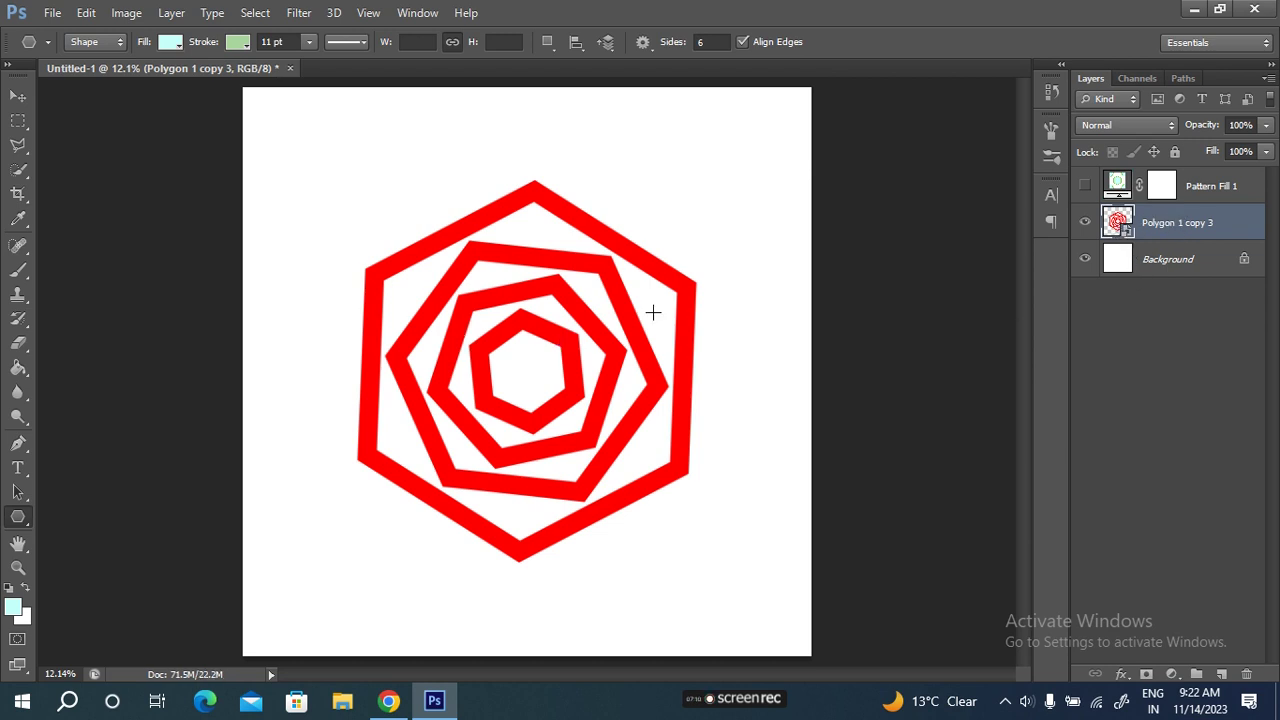
{"action": "left_click", "coordinate": [1085, 224]}
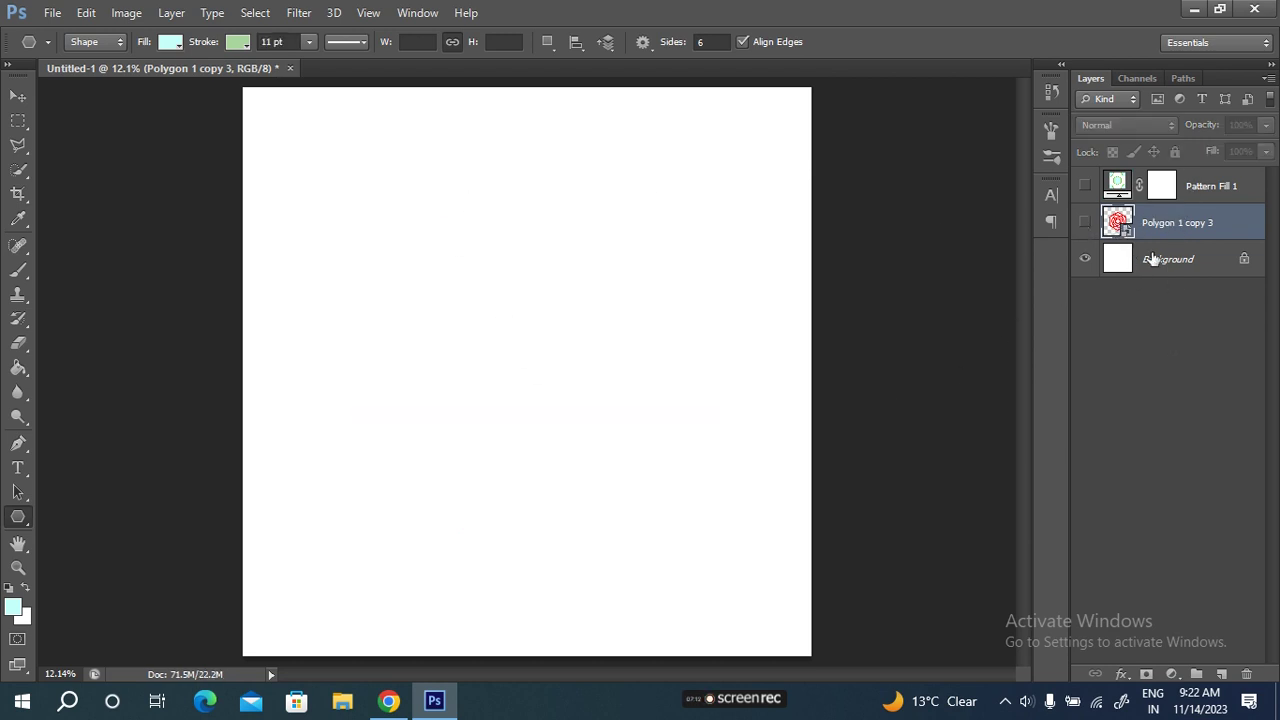
{"action": "left_click", "coordinate": [1085, 222]}
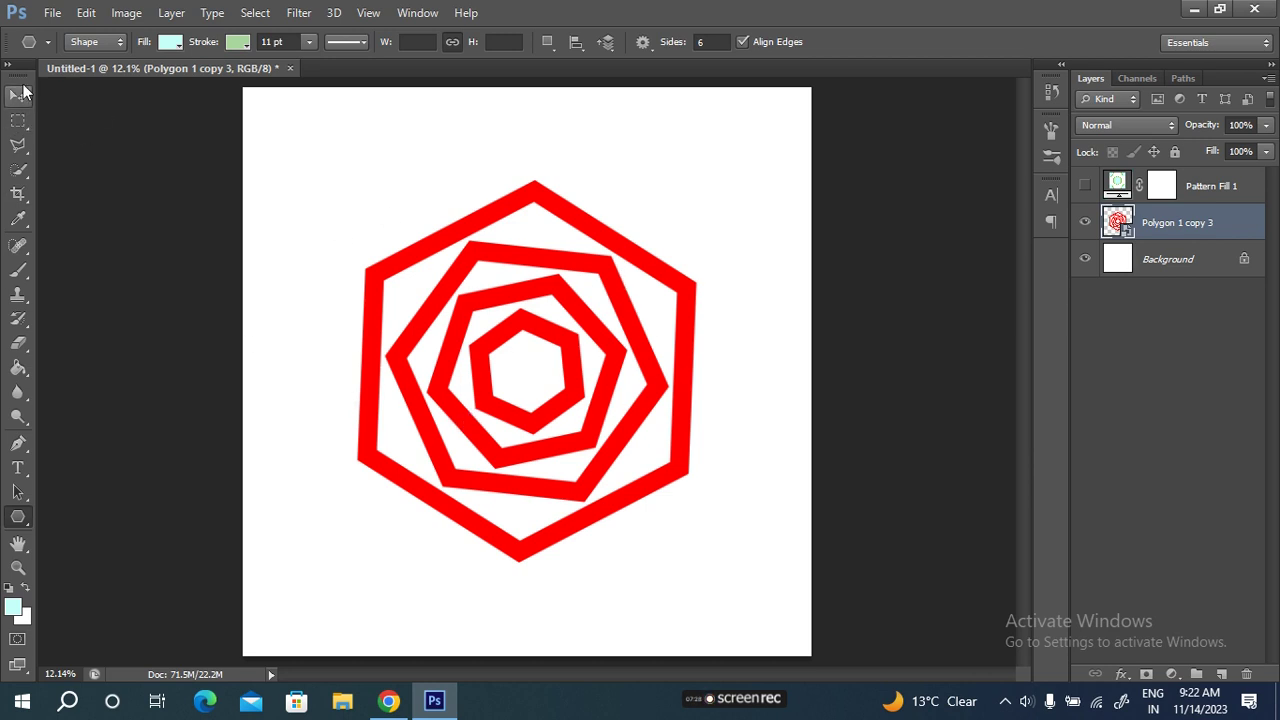
Duplicate the rosette, rotate the copy about −29° and set its opacity to 46%.
{"action": "key", "text": "ctrl+j"}
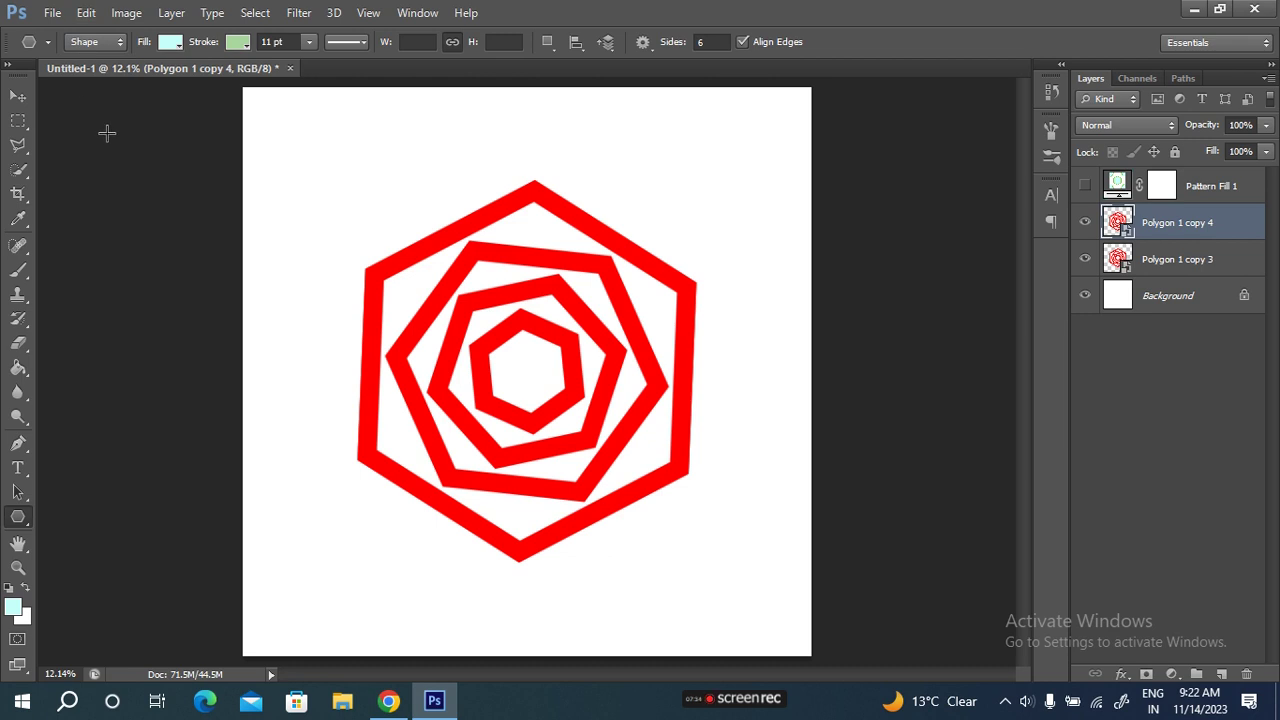
{"action": "key", "text": "ctrl+t"}
{"action": "left_click_drag", "start_coordinate": [583, 611], "coordinate": [709, 586]}
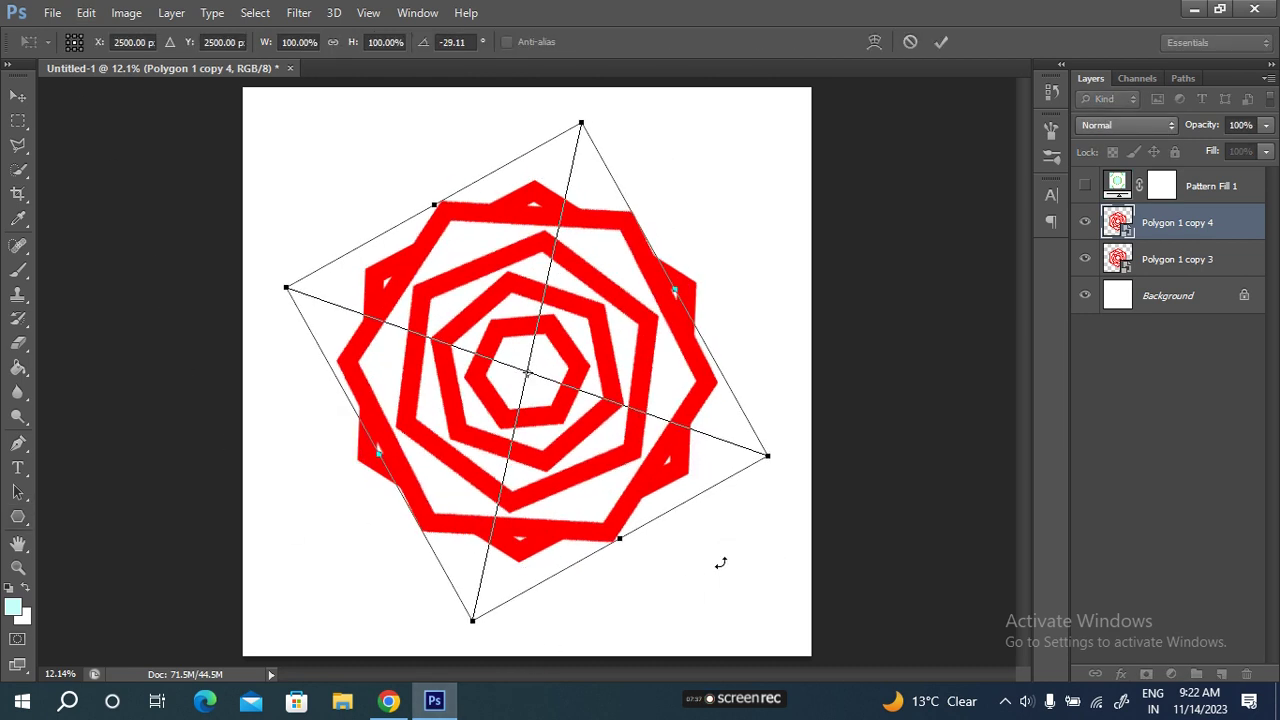
{"action": "left_click", "coordinate": [941, 42]}
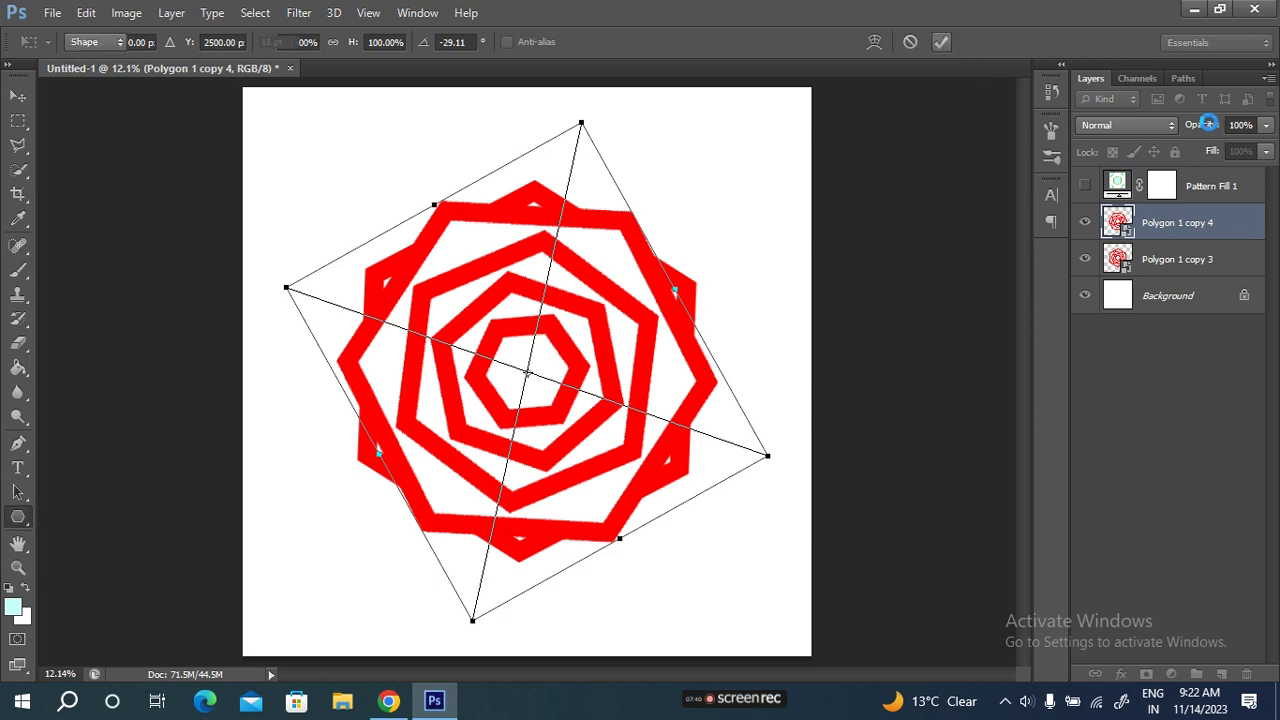
{"action": "mouse_move", "coordinate": [1210, 124]}
{"action": "left_mouse_down"}
{"action": "mouse_move", "coordinate": [1190, 128]}
{"action": "mouse_move", "coordinate": [1228, 133]}
{"action": "mouse_move", "coordinate": [1177, 139]}
{"action": "left_mouse_up"}
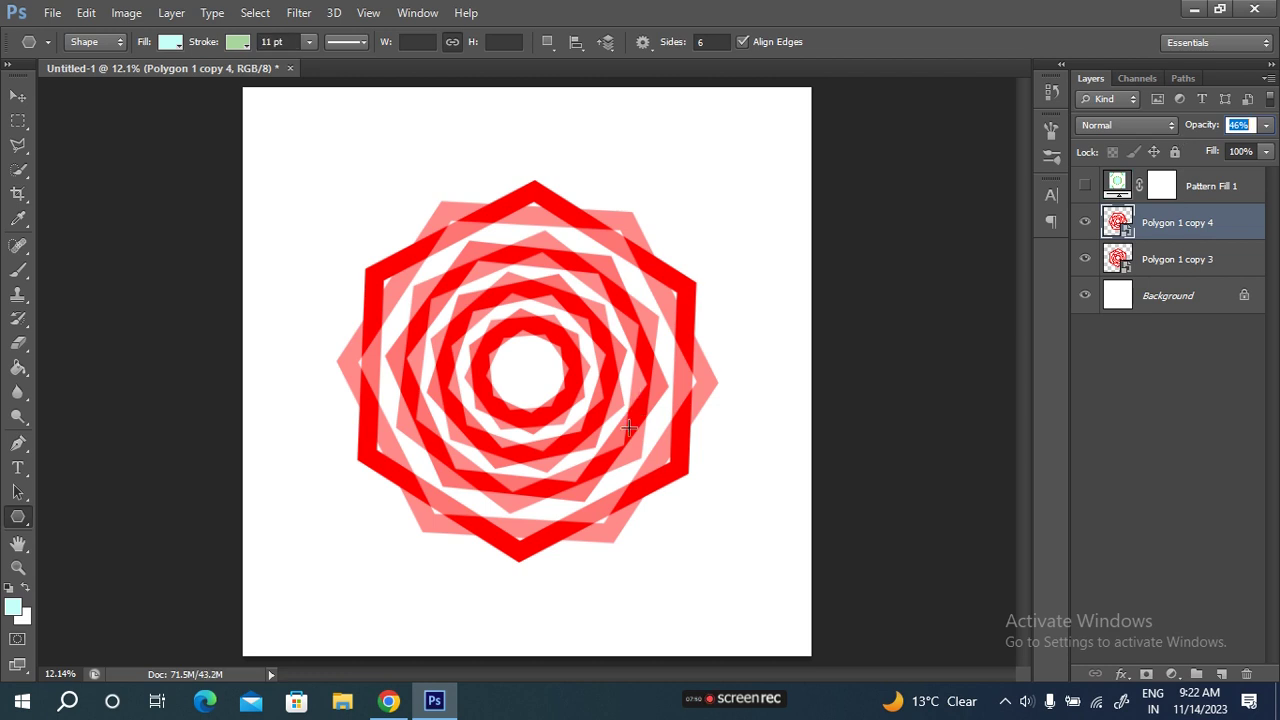
Set Polygon 1 copy 3 to 86% opacity and scale both rosettes to 111%.
{"action": "left_click", "coordinate": [1177, 259]}
{"action": "left_click_drag", "start_coordinate": [1206, 128], "coordinate": [1193, 129]}
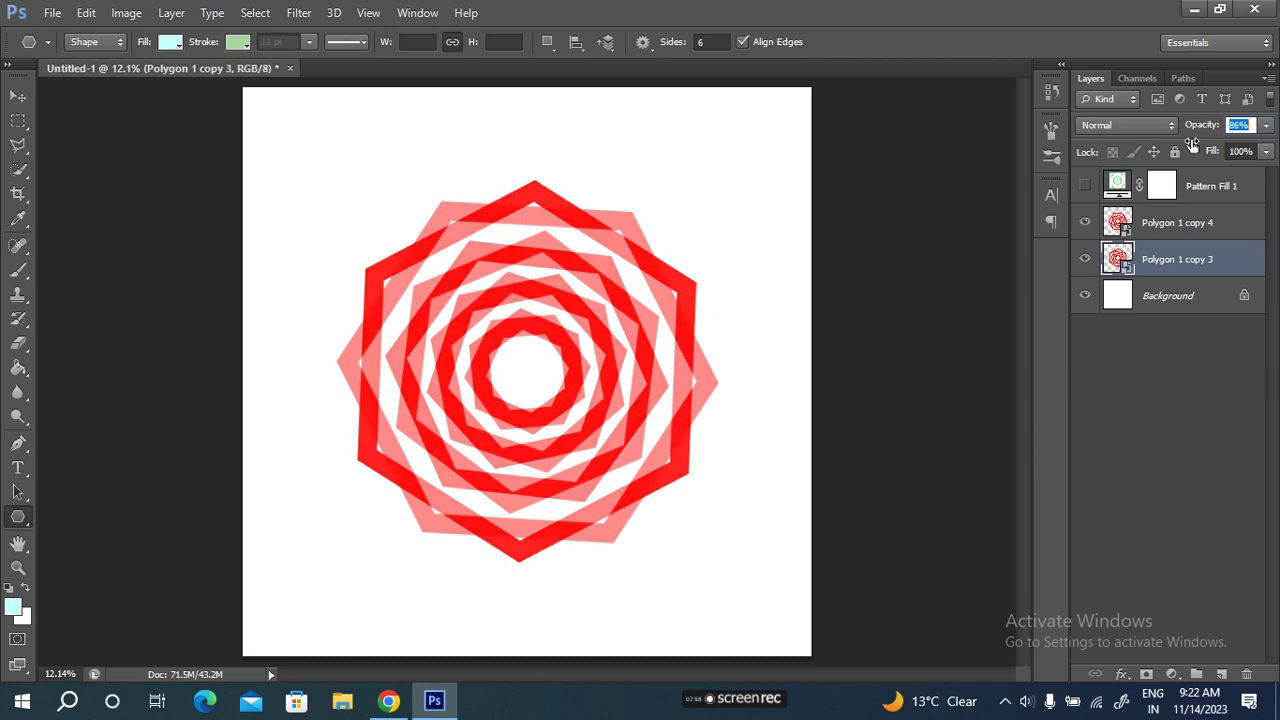
{"action": "left_click", "coordinate": [1192, 224], "text": "ctrl"}
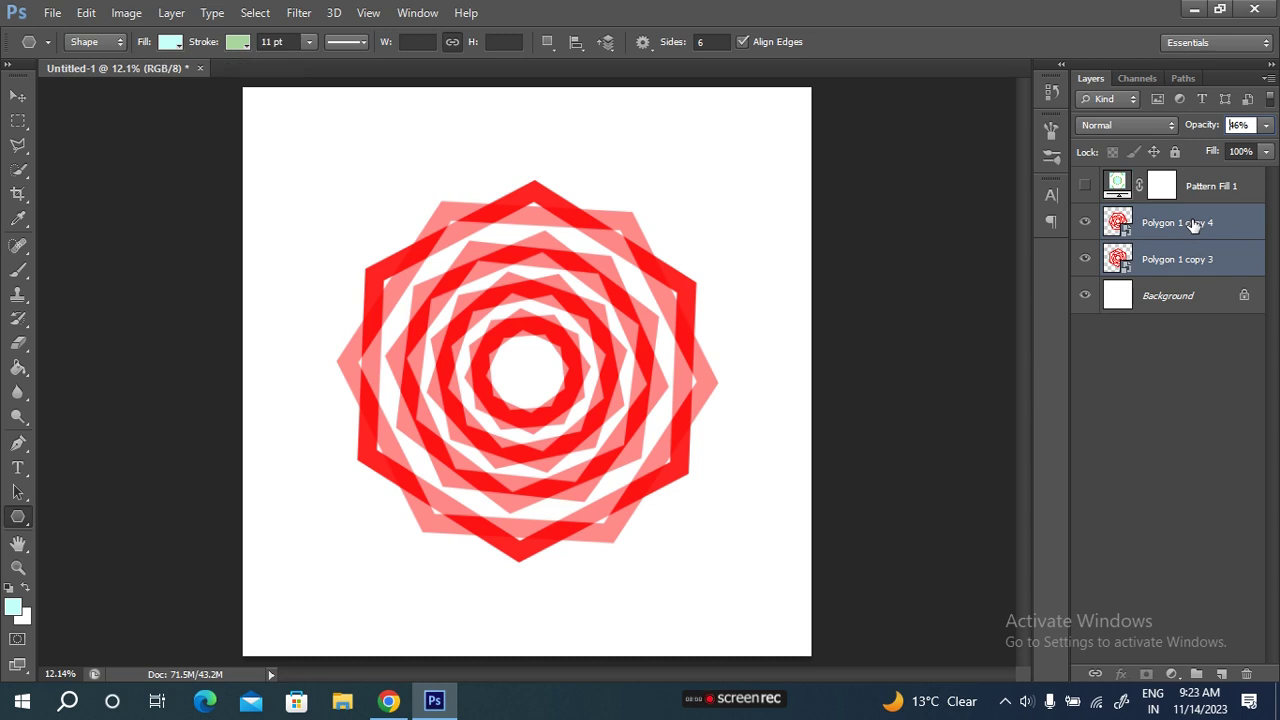
{"action": "key", "text": "ctrl+t"}
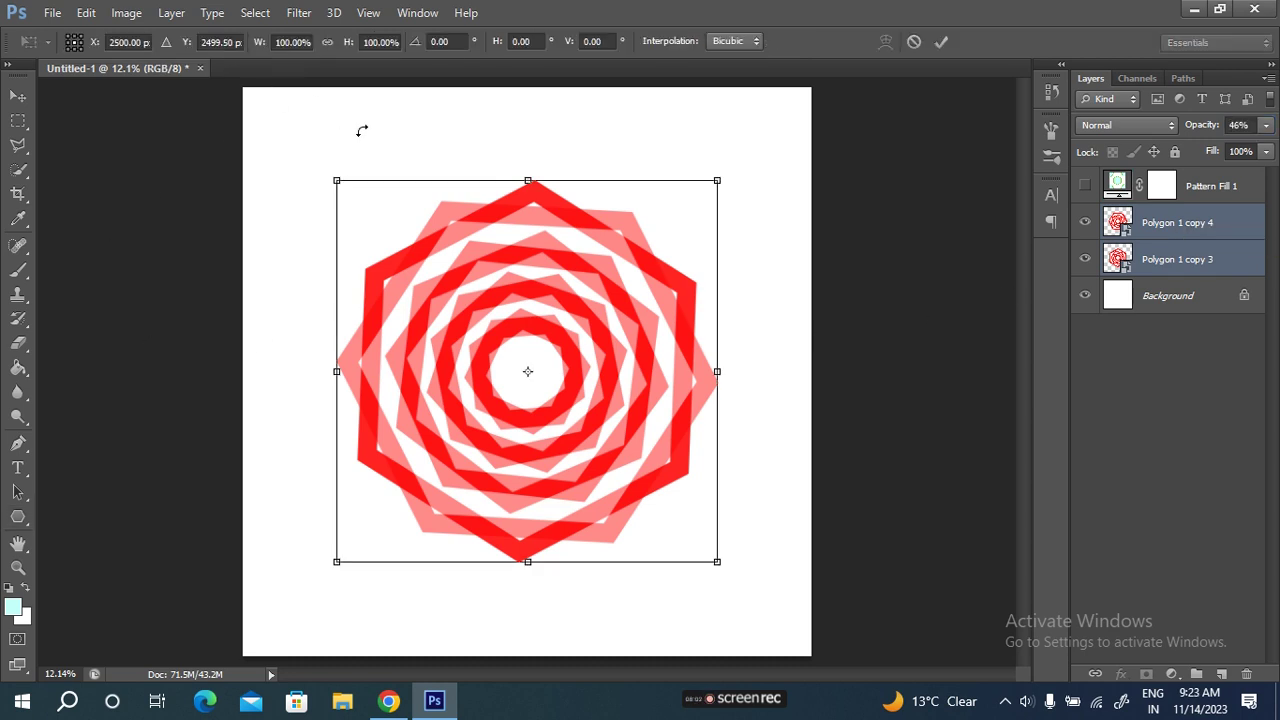
{"action": "mouse_move", "coordinate": [260, 44]}
{"action": "left_mouse_down"}
{"action": "mouse_move", "coordinate": [287, 50]}
{"action": "mouse_move", "coordinate": [241, 54]}
{"action": "left_mouse_up"}
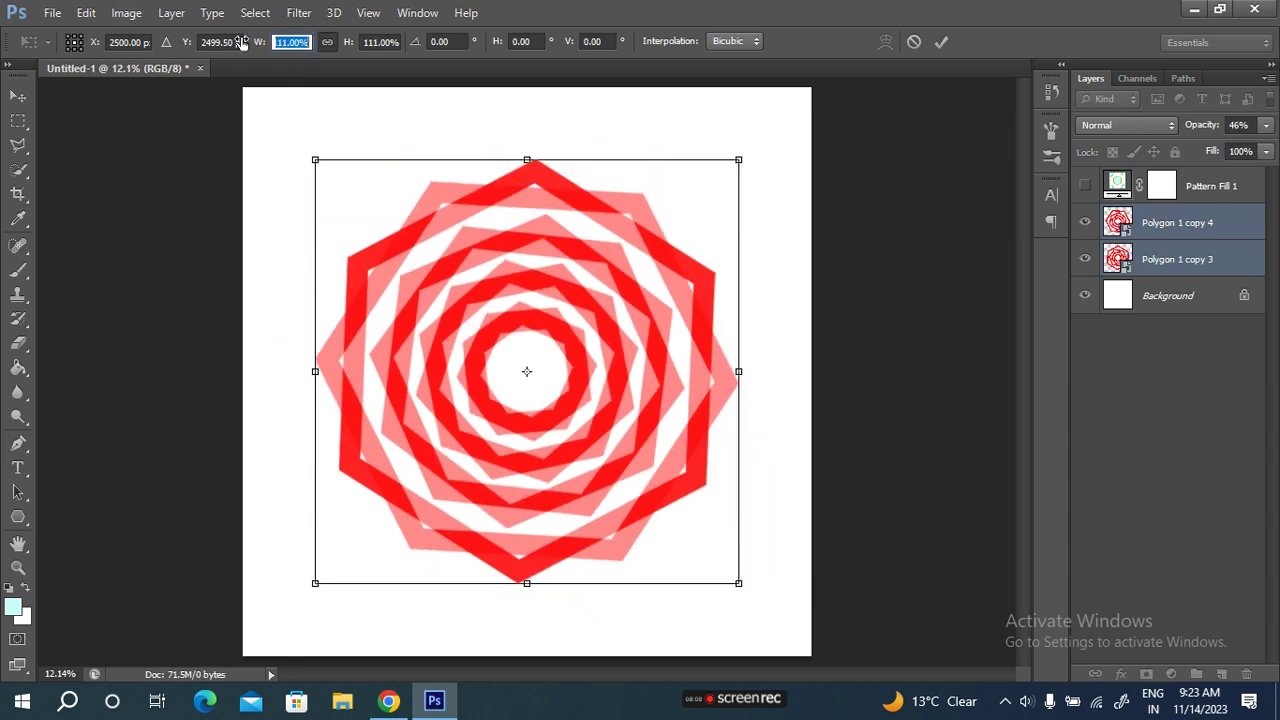
{"action": "key", "text": "u"}
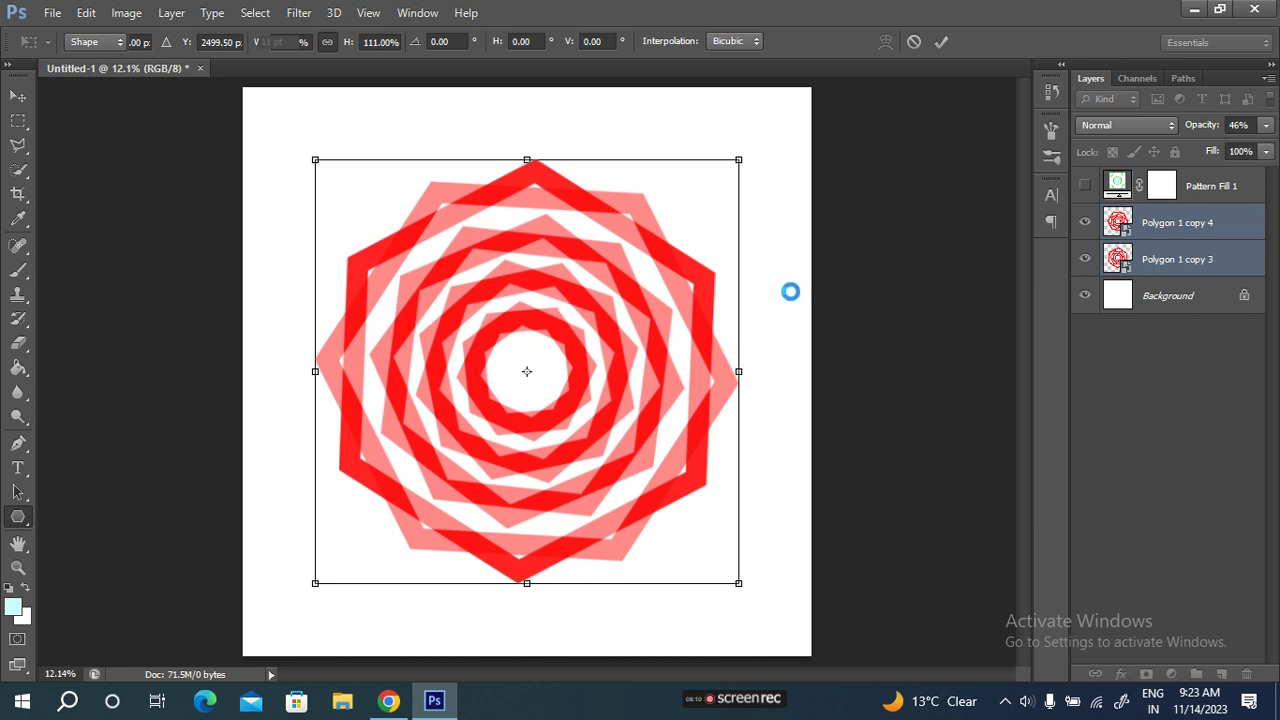
Merge both rosette layers into one smart object with Convert for Smart Filters.
{"action": "left_click", "coordinate": [300, 14]}
{"action": "left_click", "coordinate": [317, 58]}
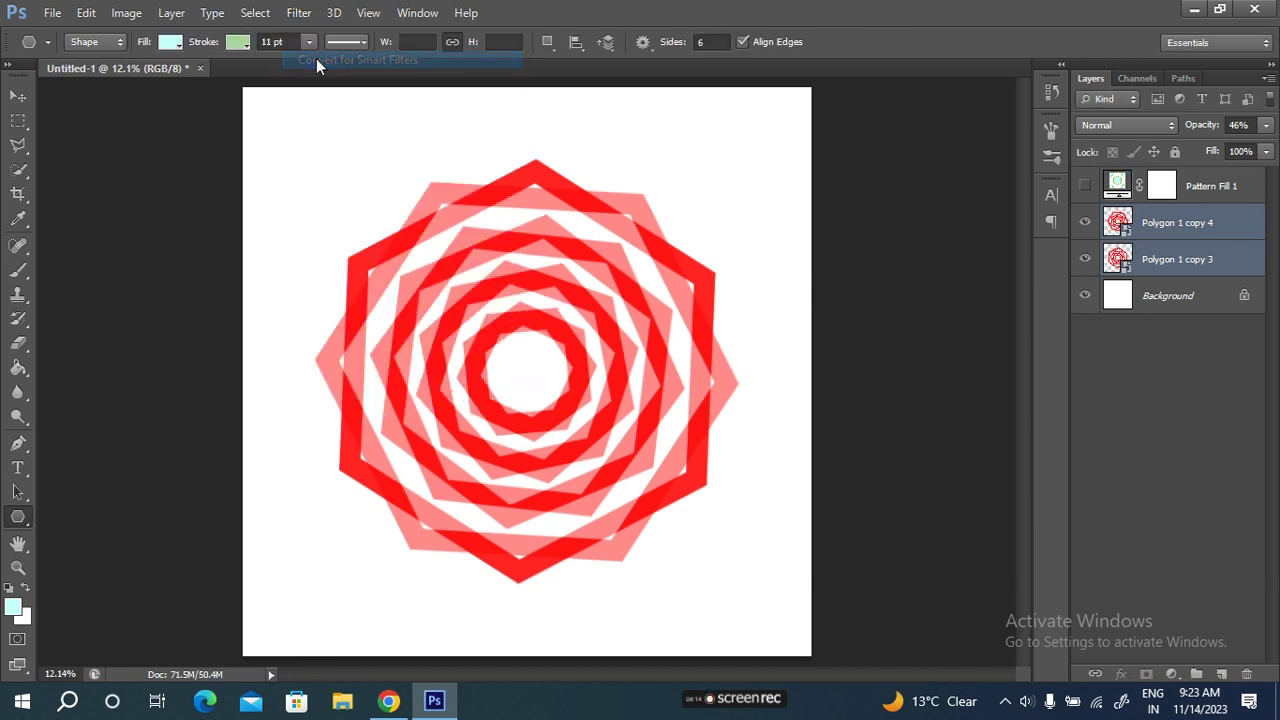
{"action": "left_click", "coordinate": [656, 280]}
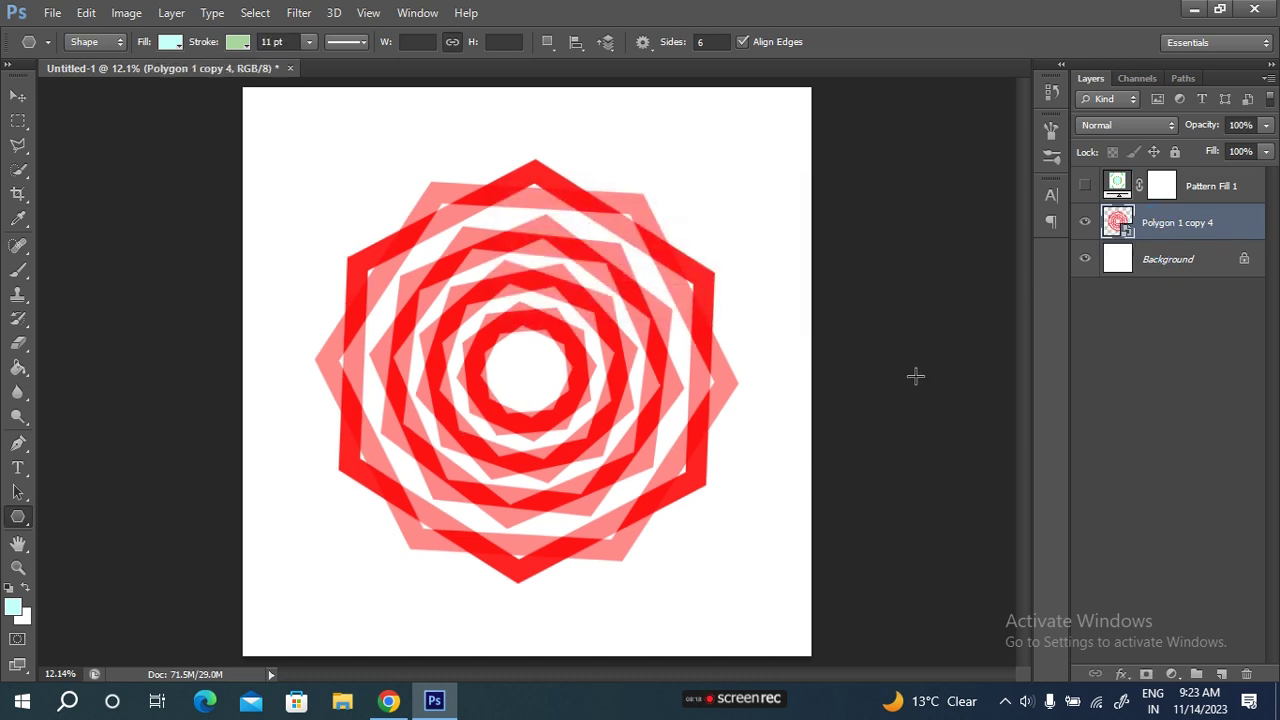
Duplicate the rosette and wrap-offset it by +2500/+2500 px.
{"action": "key", "text": "ctrl+j"}
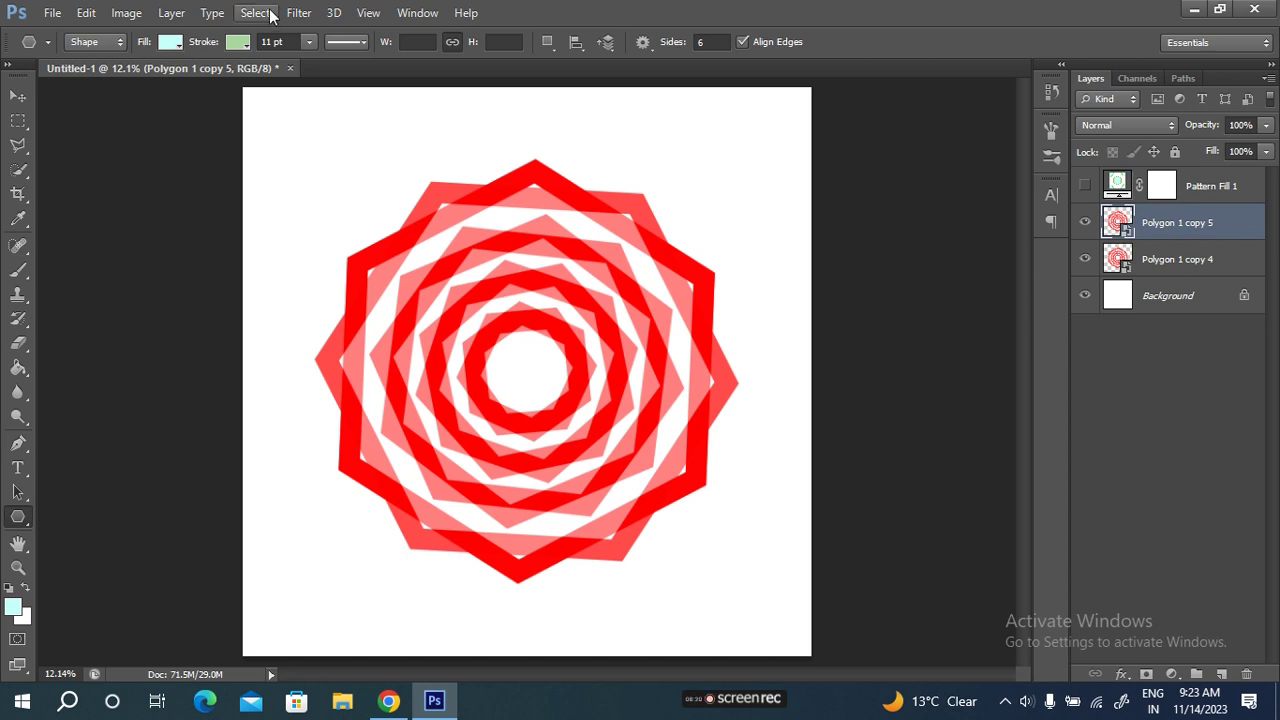
{"action": "left_click", "coordinate": [298, 12]}
{"action": "left_click", "coordinate": [329, 35]}
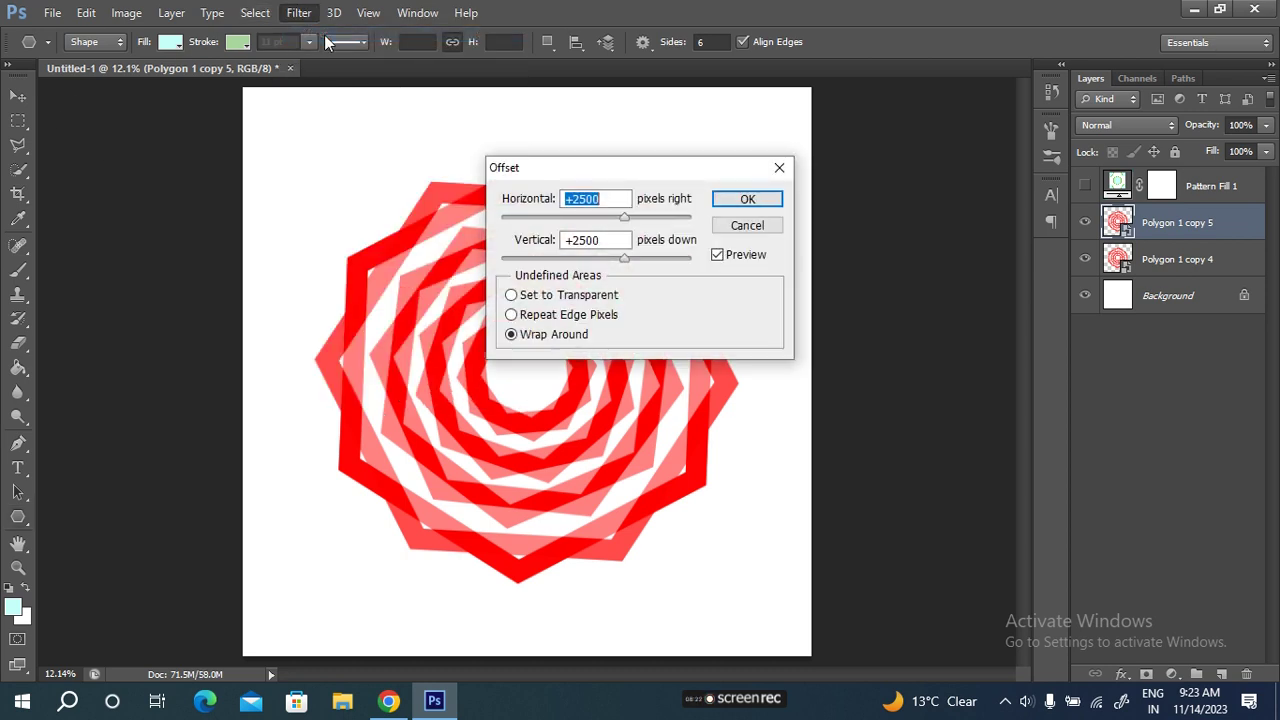
{"action": "left_click", "coordinate": [747, 200]}
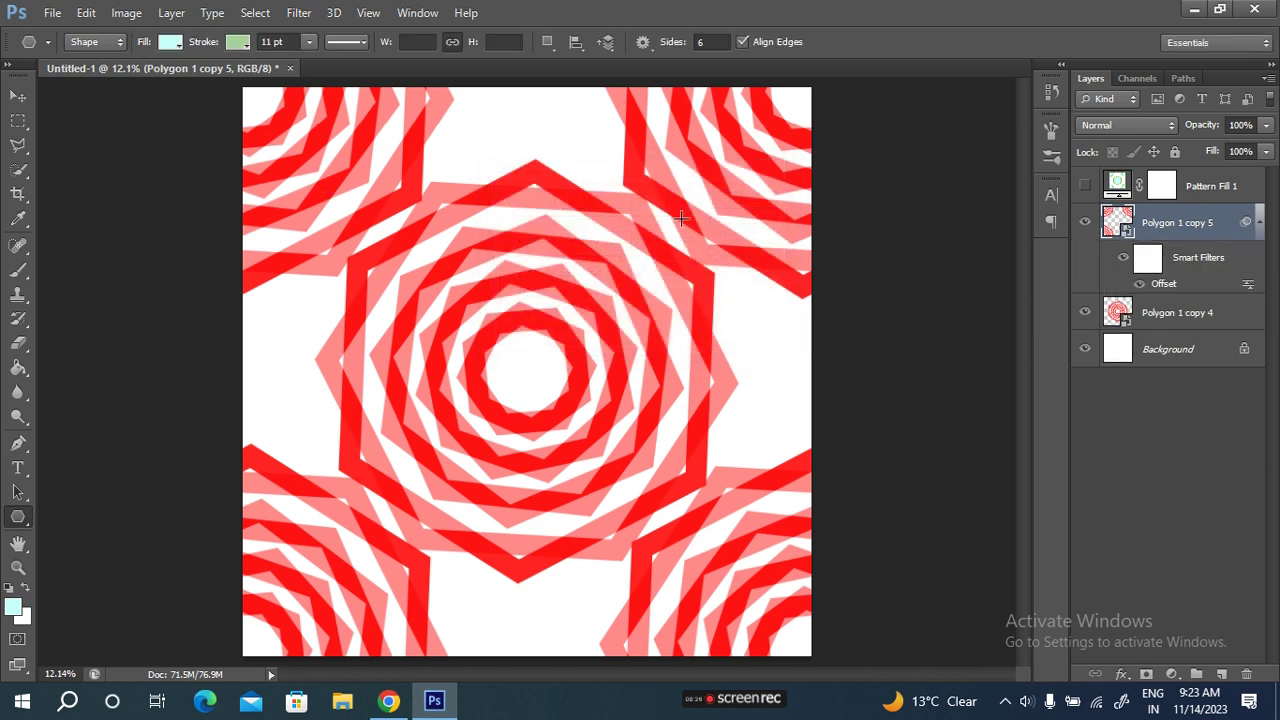
Define the canvas as a new pattern and show Pattern Fill 1 again.
{"action": "left_click", "coordinate": [88, 14]}
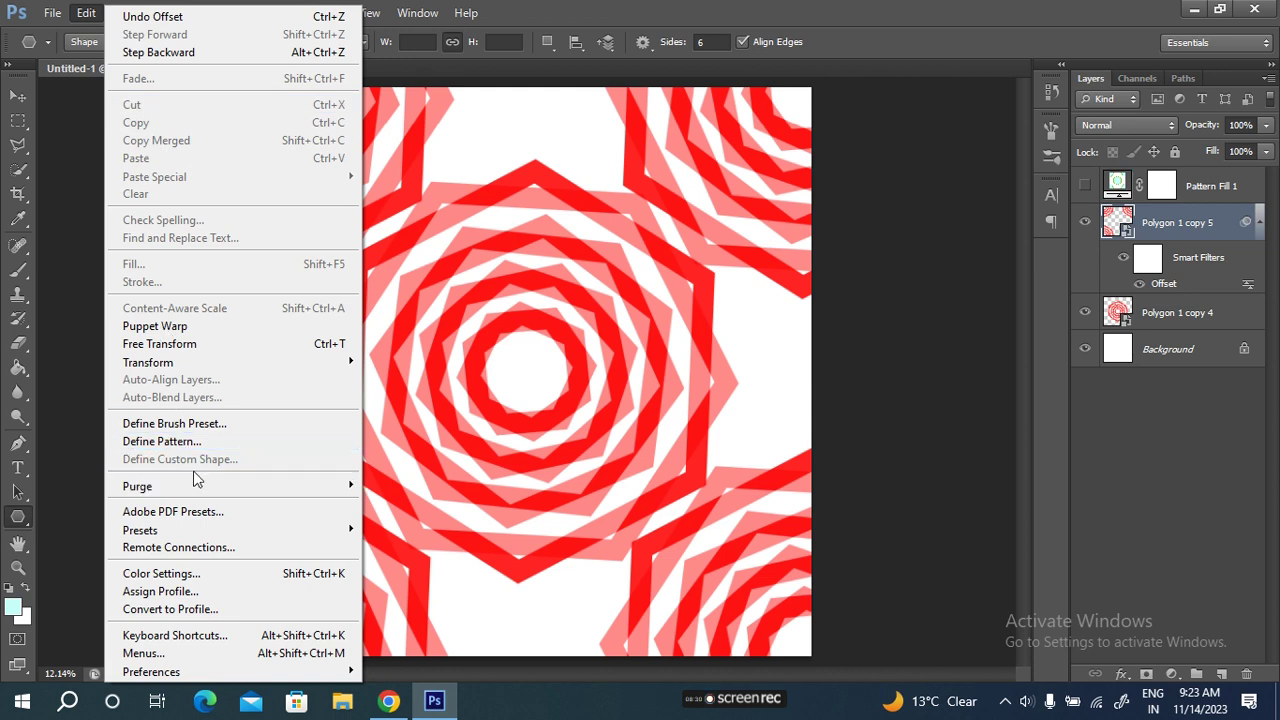
{"action": "left_click", "coordinate": [179, 440]}
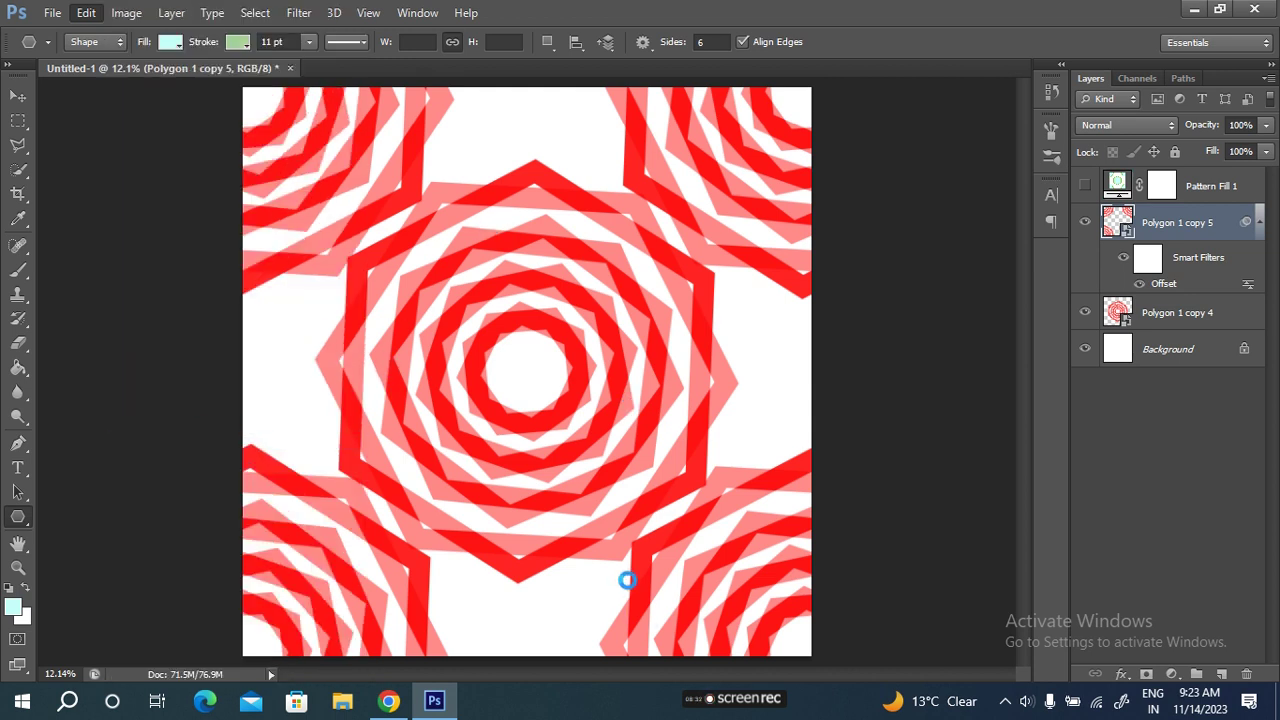
{"action": "left_click", "coordinate": [829, 241]}
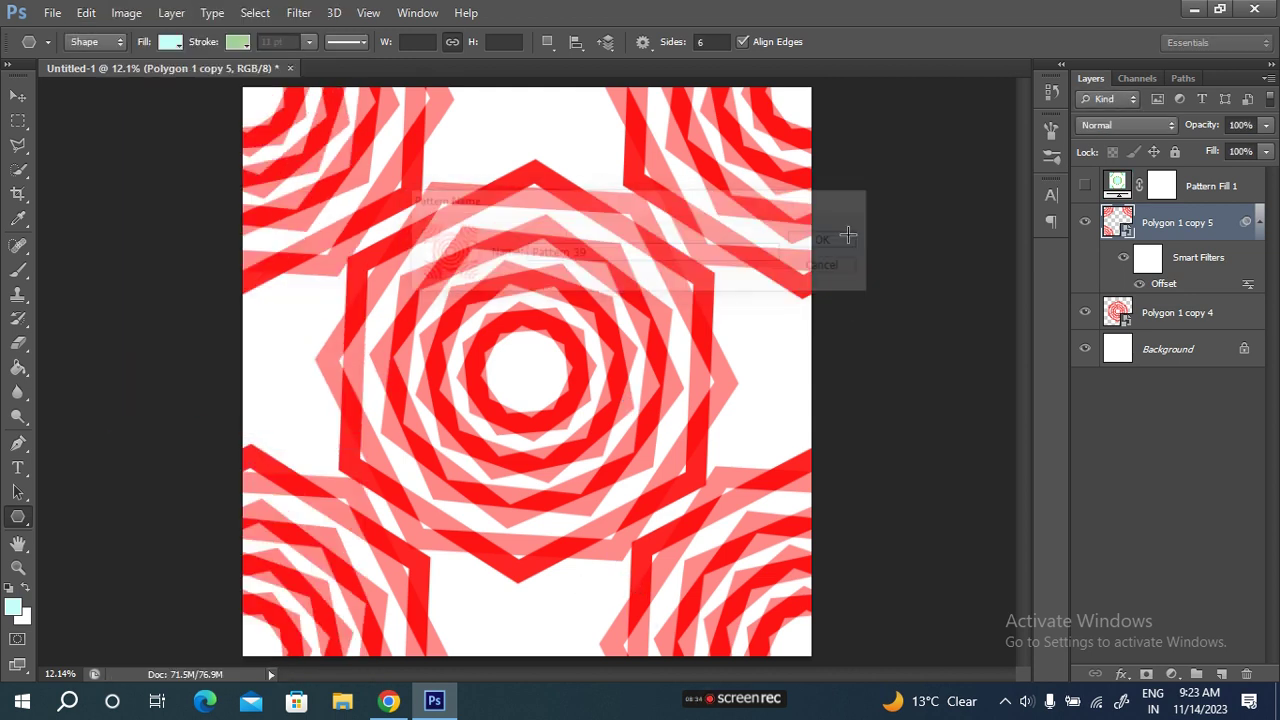
{"action": "left_click", "coordinate": [1085, 185]}
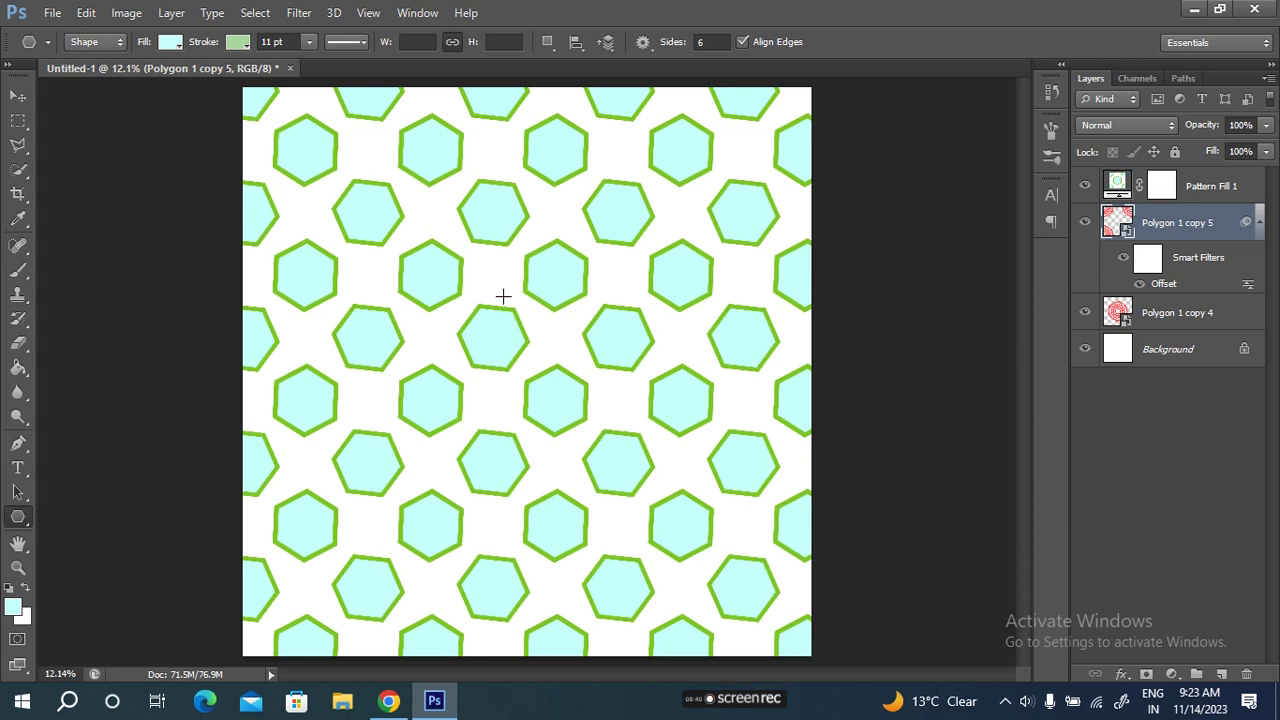
Switch Pattern Fill 1 to the new red rosette pattern at 22% scale.
{"action": "double_click", "coordinate": [1116, 186]}
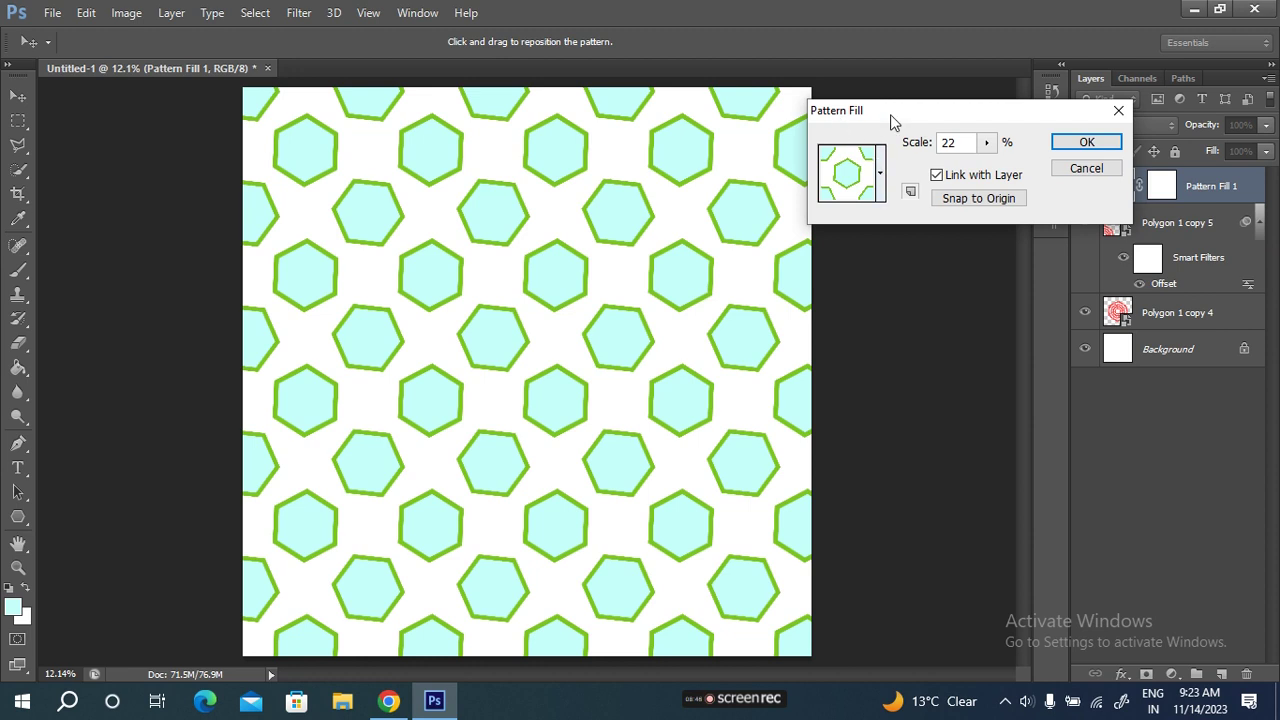
{"action": "left_click", "coordinate": [880, 174]}
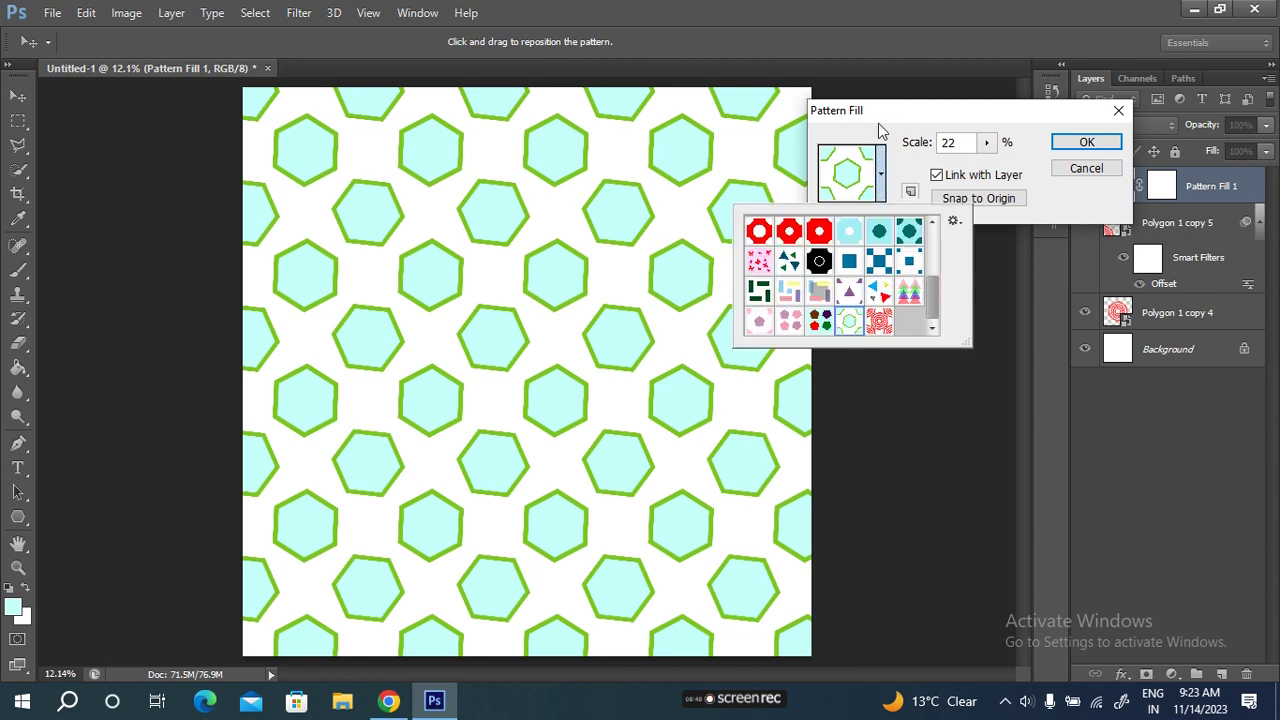
{"action": "left_click", "coordinate": [880, 322]}
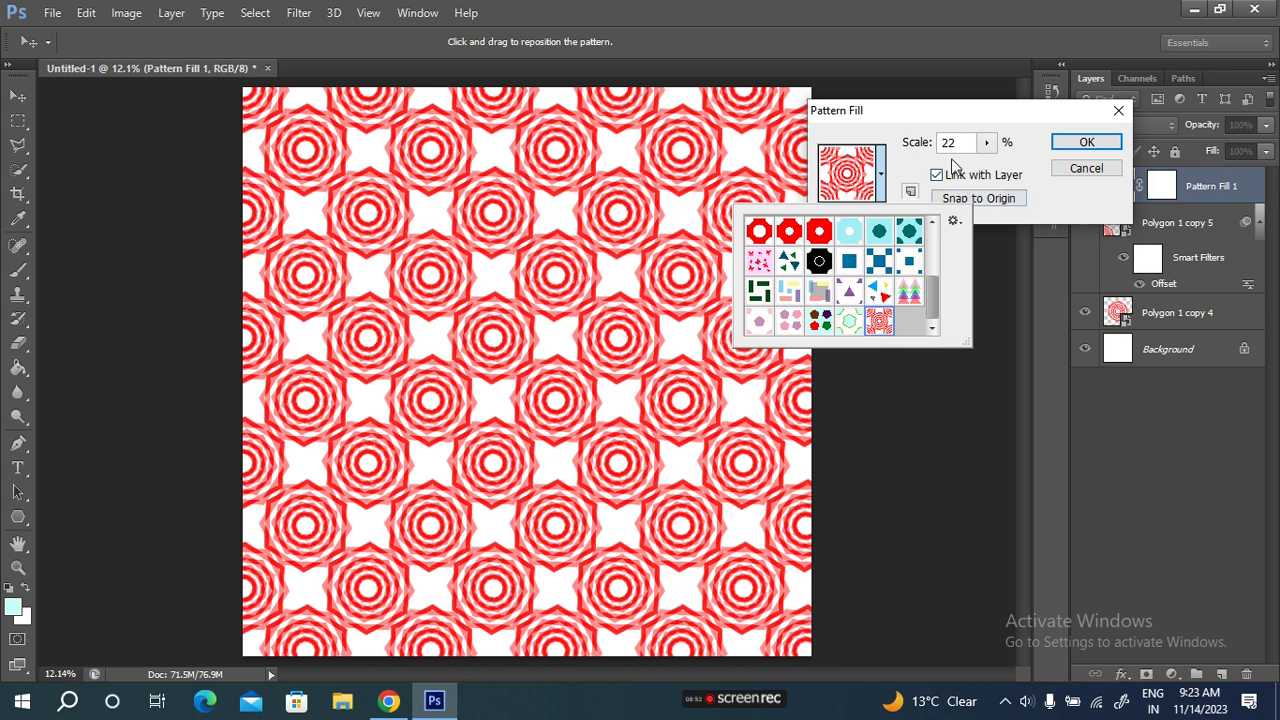
{"action": "left_click", "coordinate": [913, 161]}
{"action": "left_click", "coordinate": [1058, 144]}
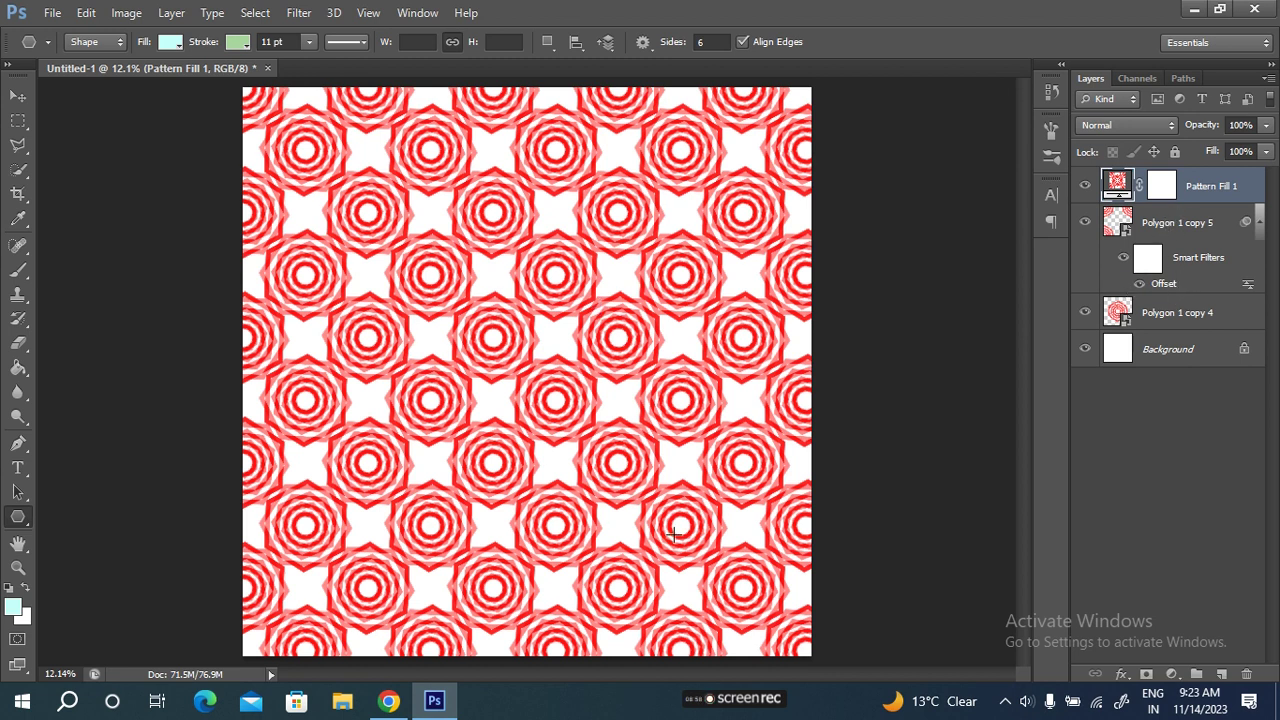
{"action": "key", "text": "ctrl+plus"}
{"action": "key", "text": "ctrl+plus"}
{"action": "key", "text": "ctrl+plus"}
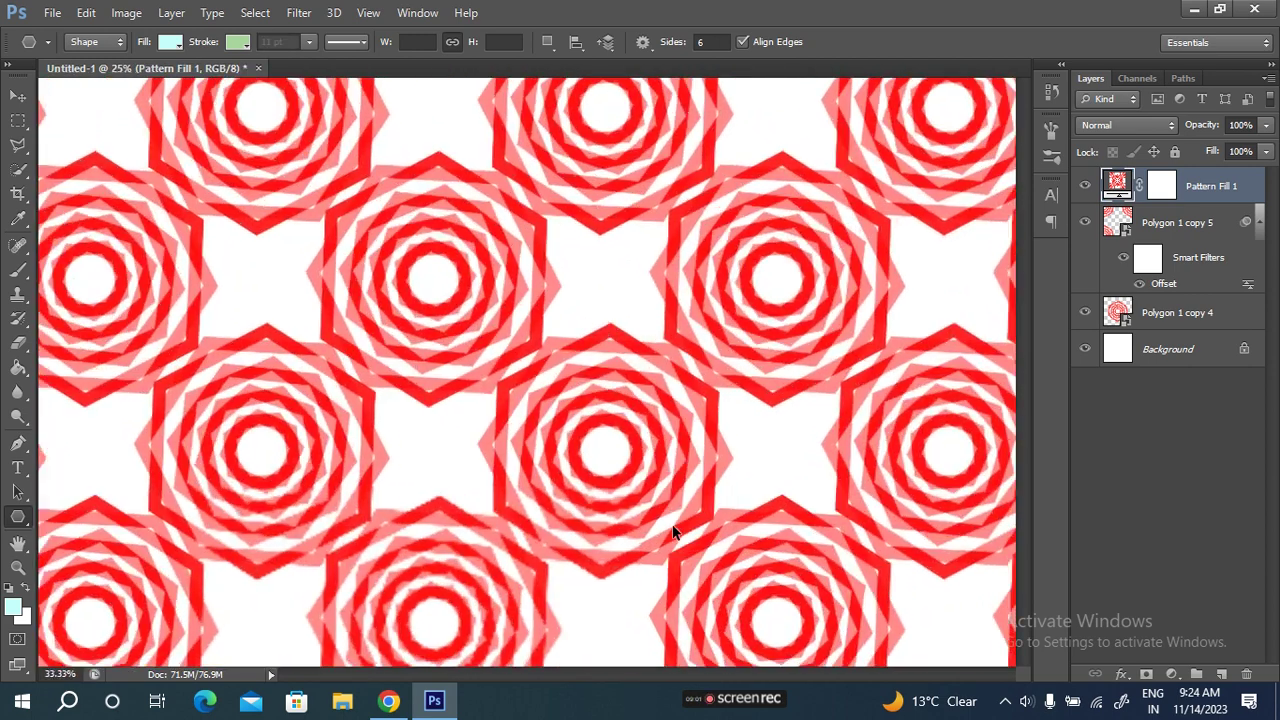
{"action": "key", "text": "ctrl+plus"}
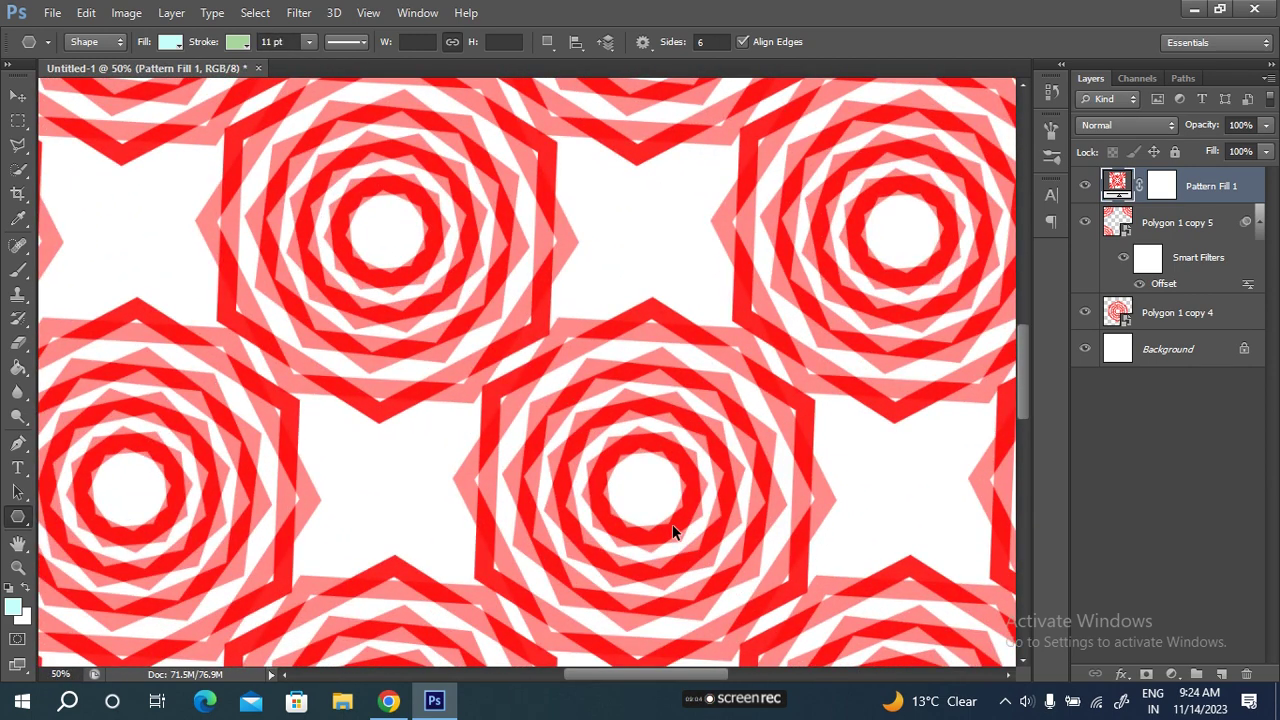
{"action": "key", "text": "ctrl+0"}
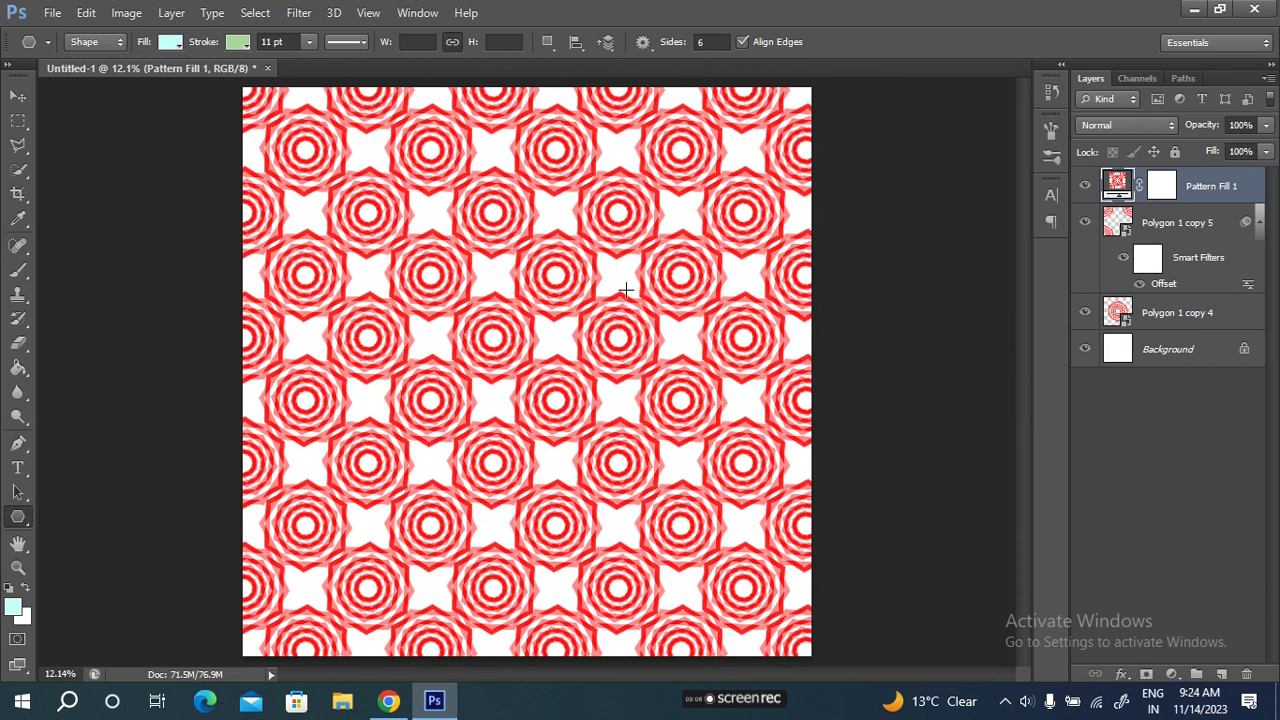